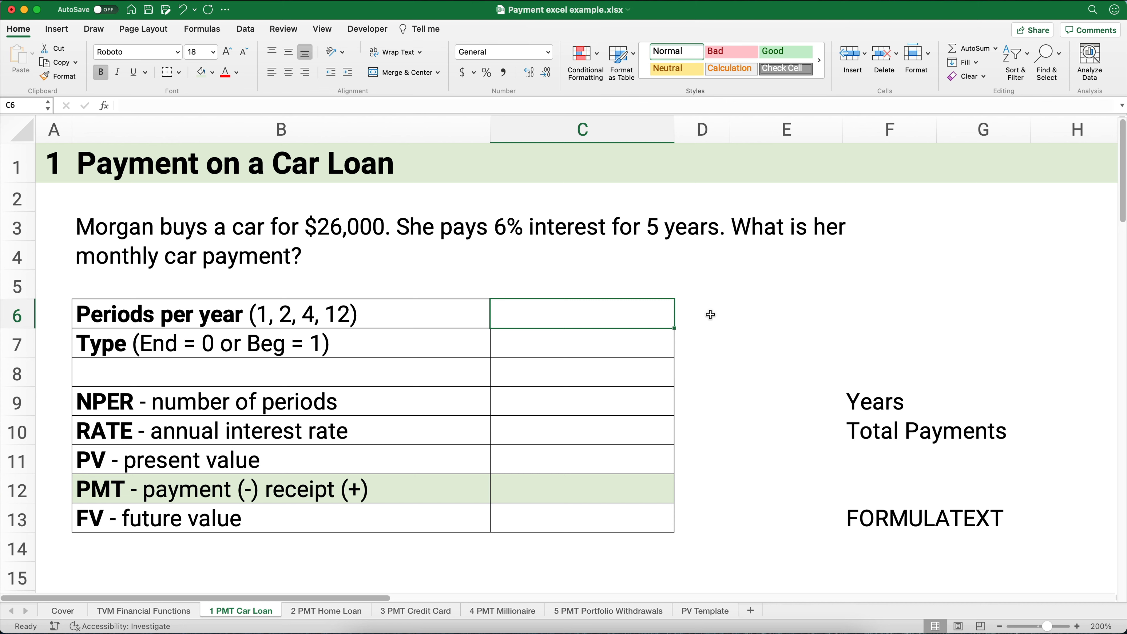
Step: Set the periods per year to 12 and the payment type to 0 in cells C6 and C7
{"action": "type", "text": "12"}
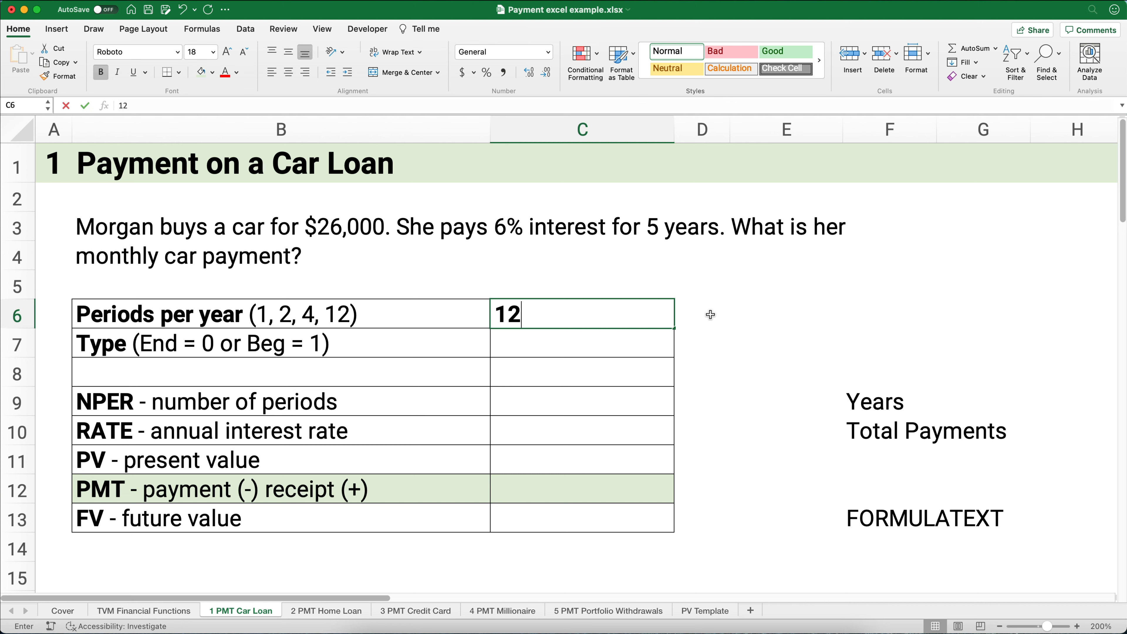
{"action": "key", "text": "Return"}
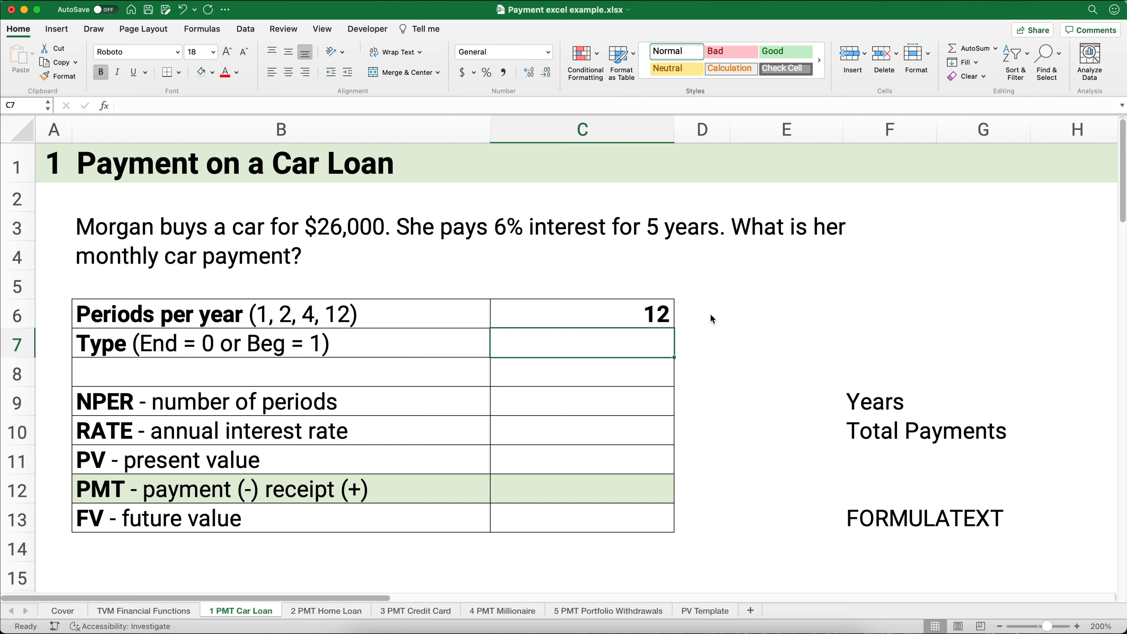
{"action": "type", "text": "0"}
{"action": "key", "text": "Return"}
{"action": "key", "text": "Return"}
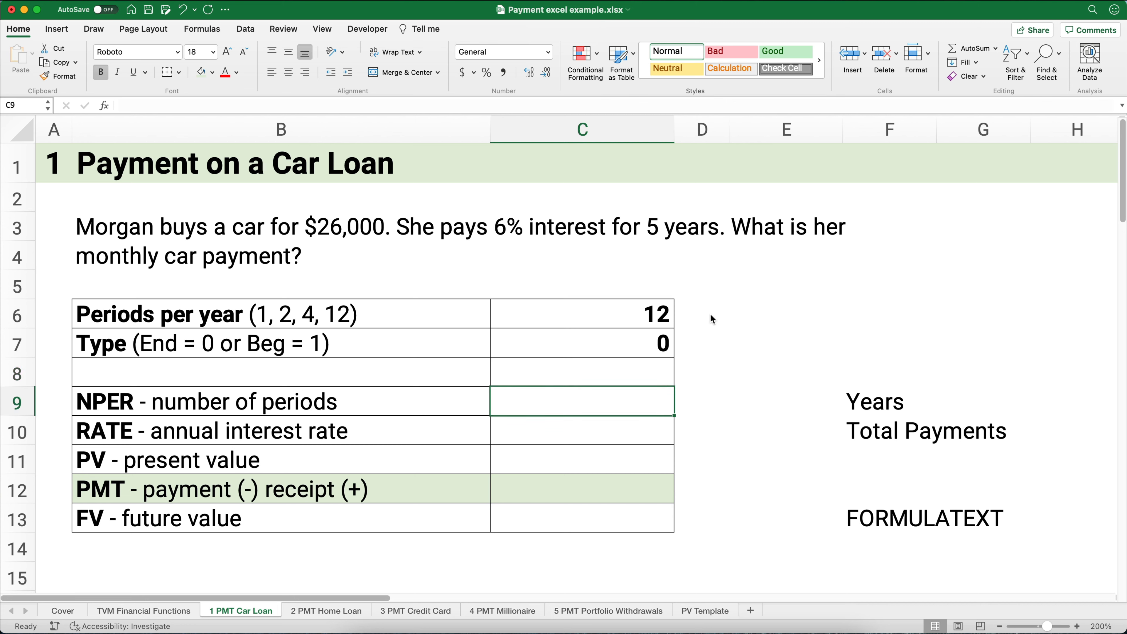
Step: Enter 60 as the number of periods in C9 and 6% as the annual interest rate in C10
{"action": "type", "text": "5"}
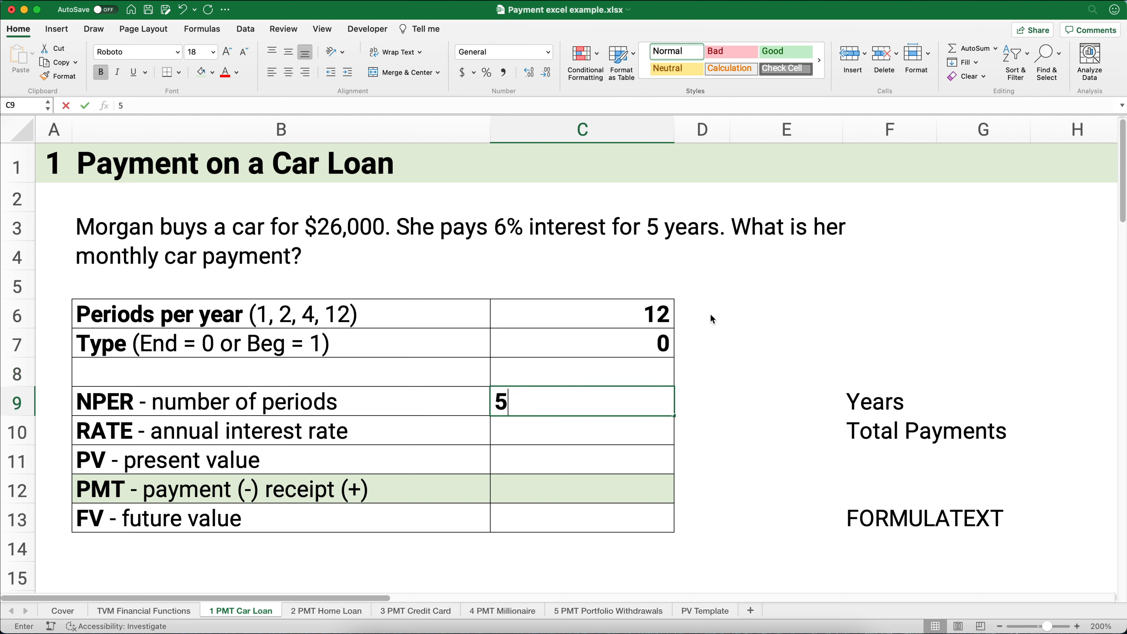
{"action": "key", "text": "Return"}
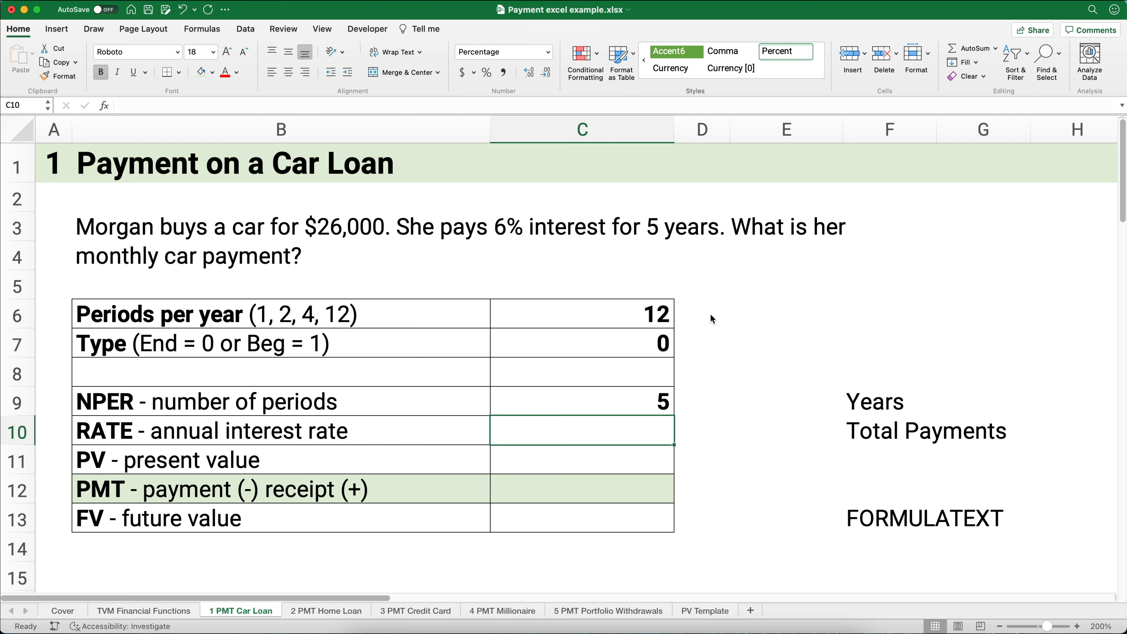
{"action": "key", "text": "Up"}
{"action": "type", "text": "60"}
{"action": "key", "text": "Return"}
{"action": "type", "text": "6%"}
{"action": "key", "text": "Return"}
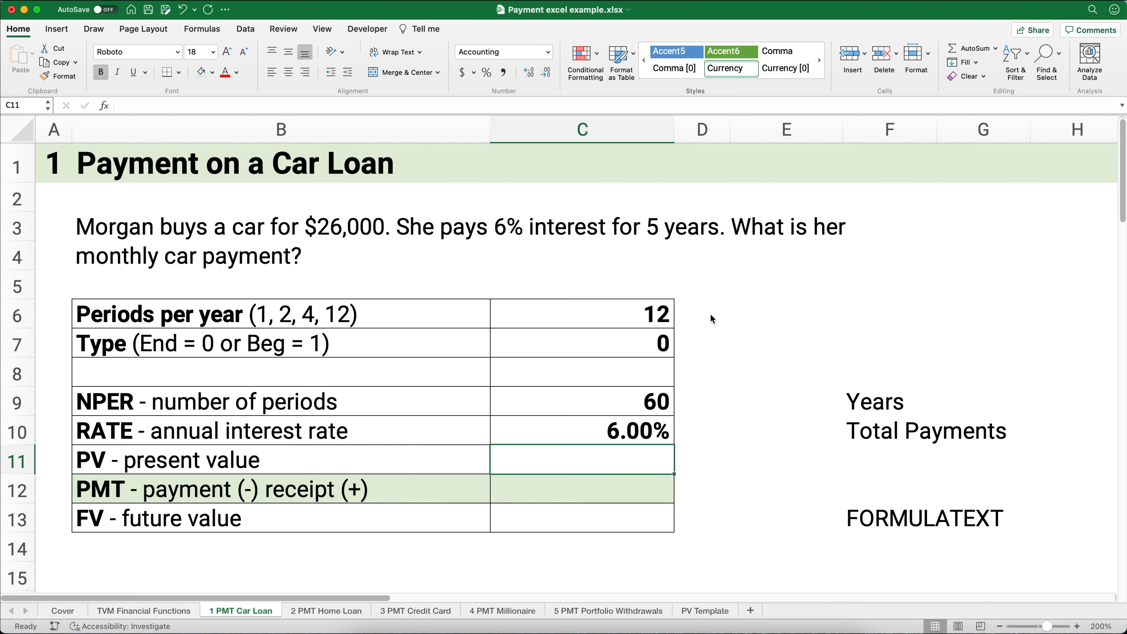
Step: Enter 26000 as the present value in C11 and 0 as the future value in C13
{"action": "type", "text": "26000"}
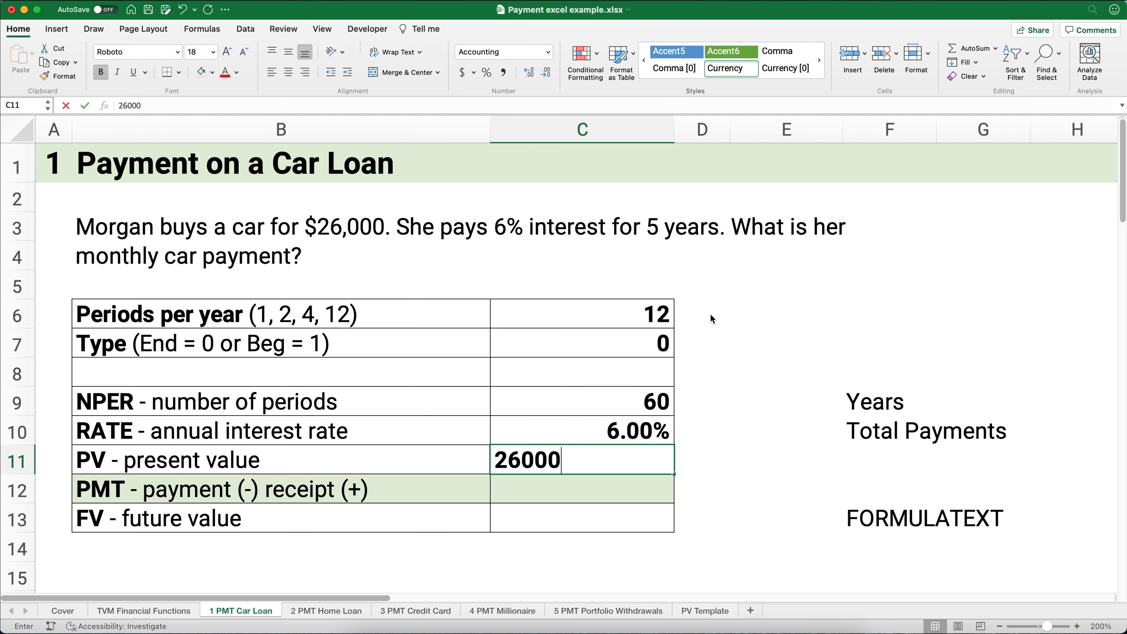
{"action": "key", "text": "Return"}
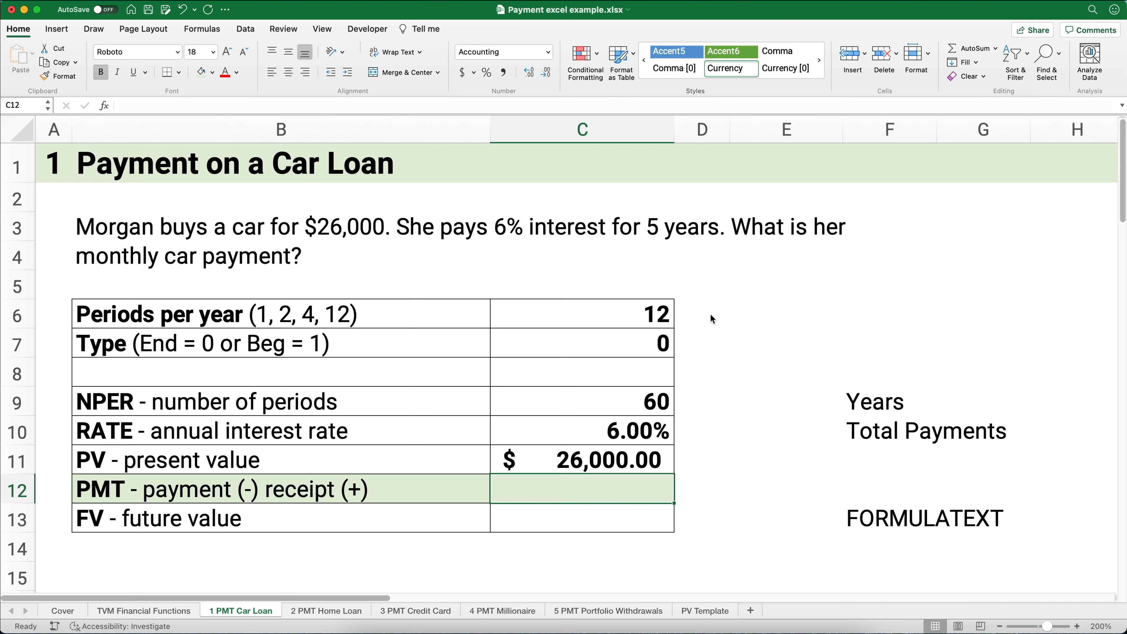
{"action": "key", "text": "Down"}
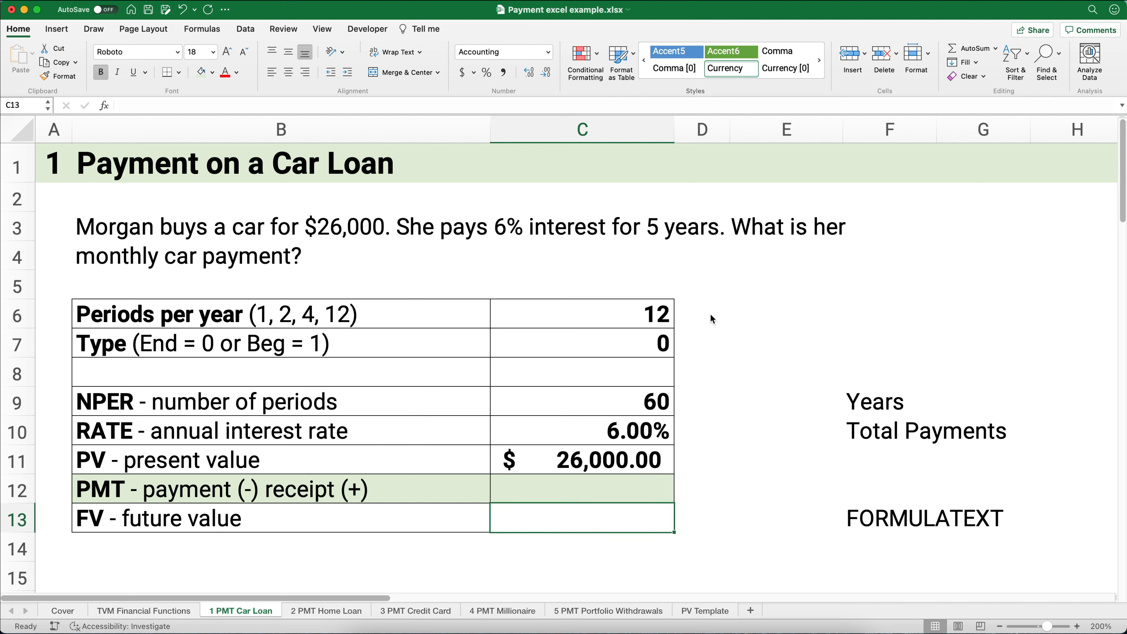
{"action": "type", "text": "0"}
{"action": "key", "text": "Return"}
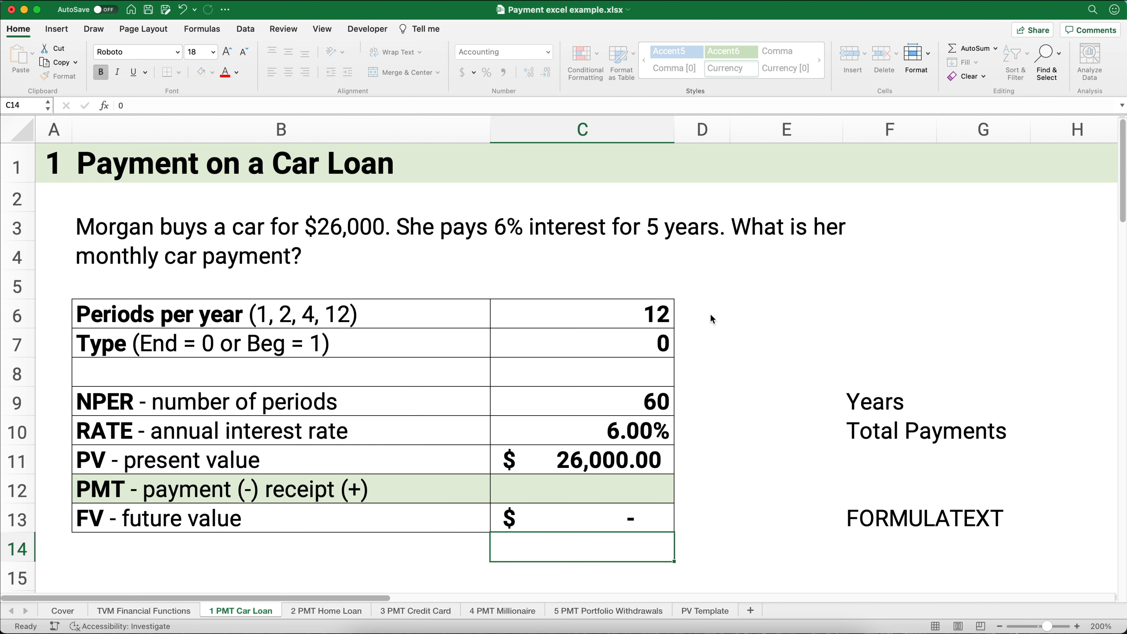
Step: Insert the PMT function in cell C12 and set its Rate argument to =C10/C6
{"action": "key", "text": "Up"}
{"action": "key", "text": "Up"}
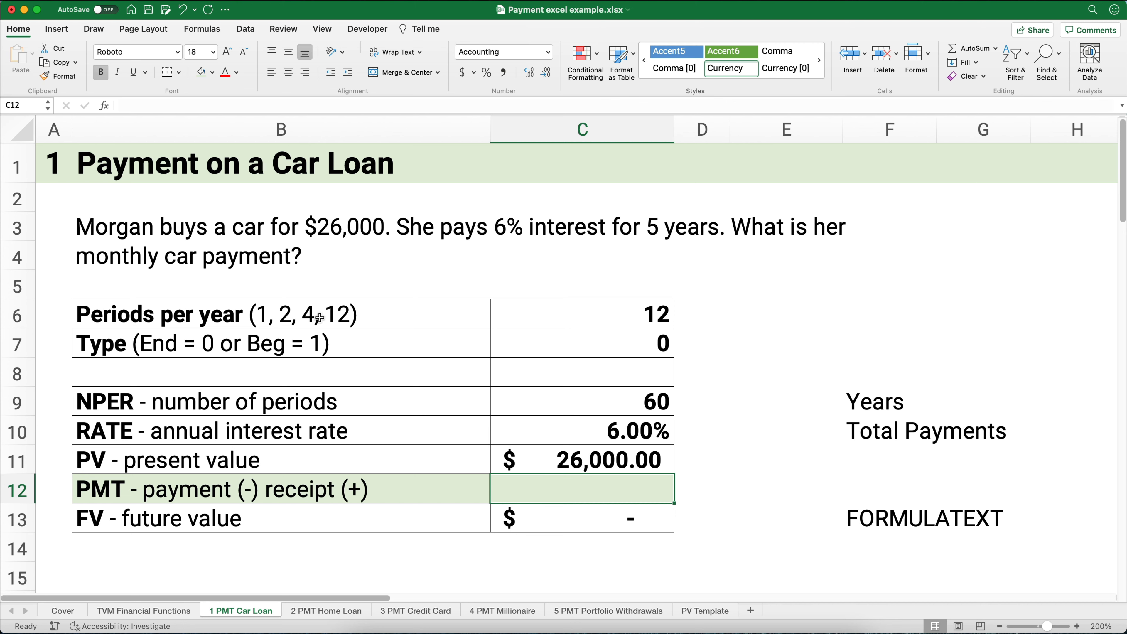
{"action": "left_click", "coordinate": [105, 106]}
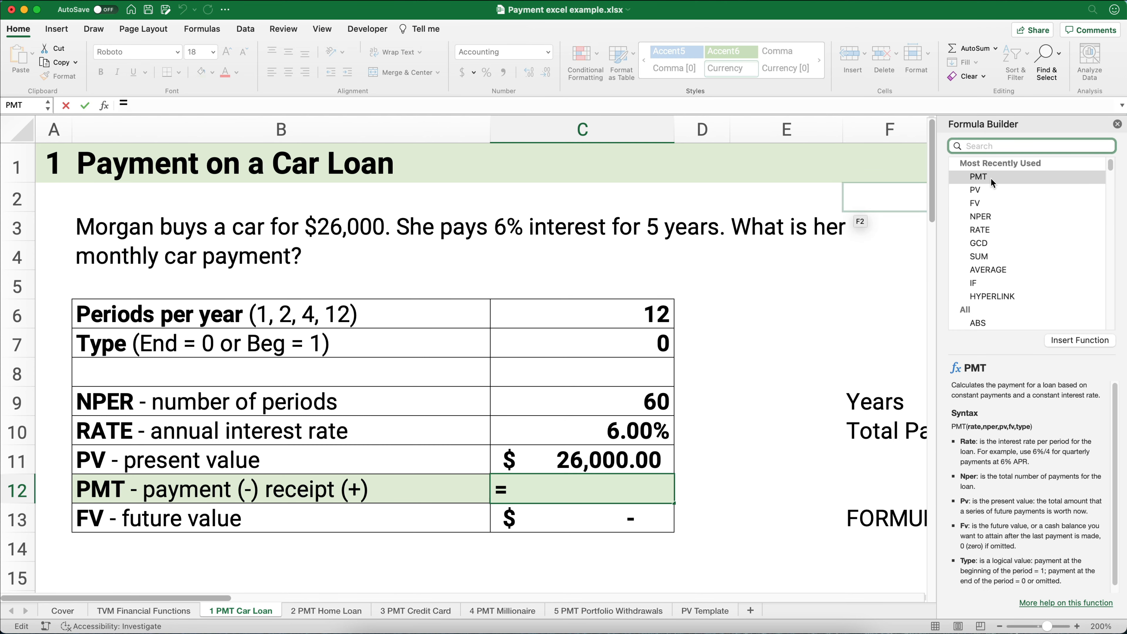
{"action": "double_click", "coordinate": [978, 176]}
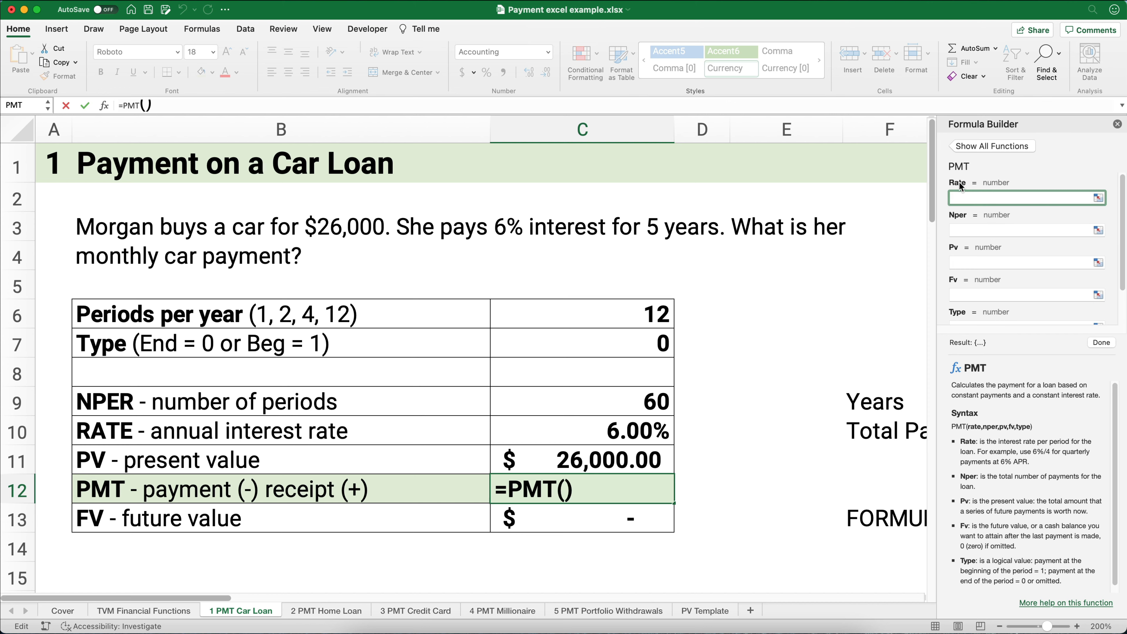
{"action": "mouse_move", "coordinate": [959, 181]}
{"action": "type", "text": "="}
{"action": "left_click", "coordinate": [642, 426]}
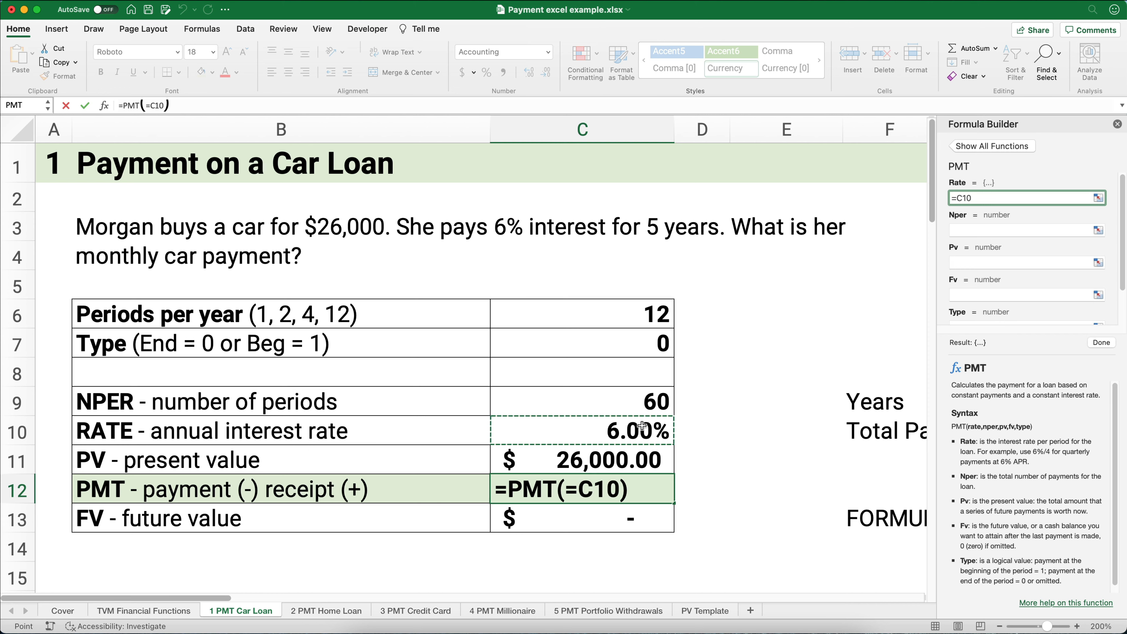
{"action": "type", "text": "/"}
{"action": "left_click", "coordinate": [614, 314]}
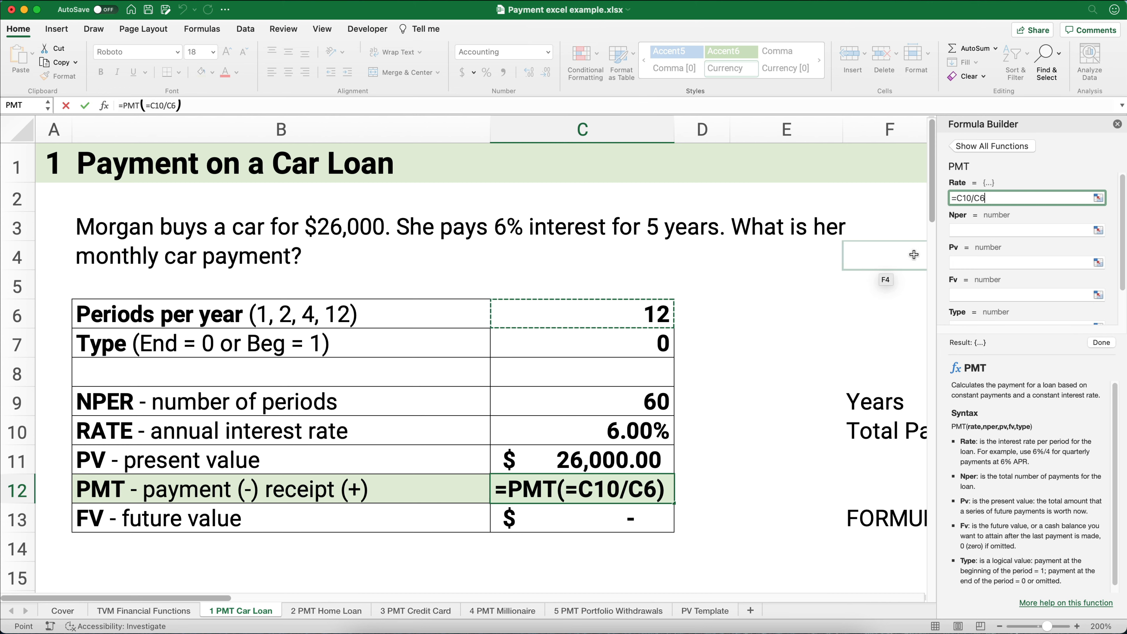
Step: Set the PMT function's Nper argument to C9 and its Pv argument to C11
{"action": "left_click", "coordinate": [958, 235]}
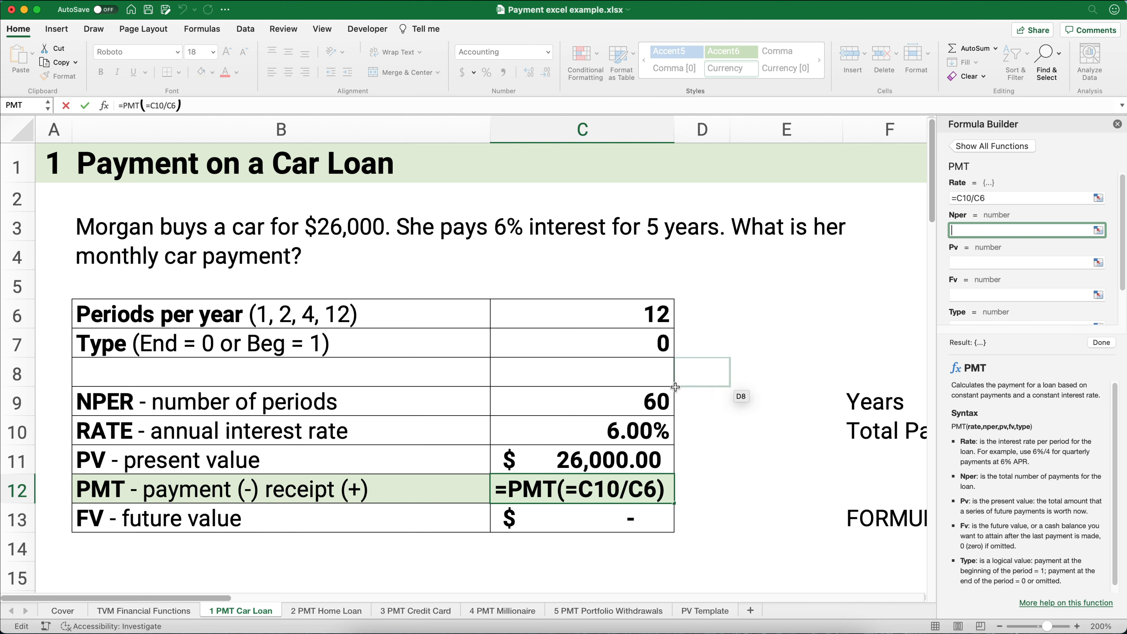
{"action": "left_click", "coordinate": [661, 398]}
{"action": "left_click", "coordinate": [959, 262]}
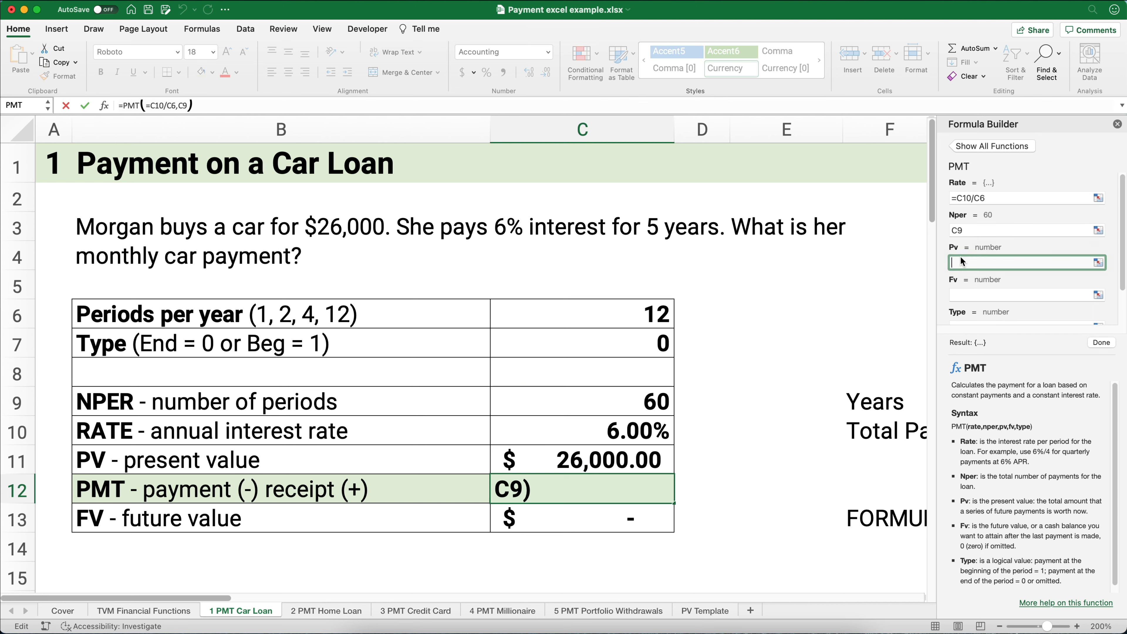
{"action": "left_click", "coordinate": [628, 463]}
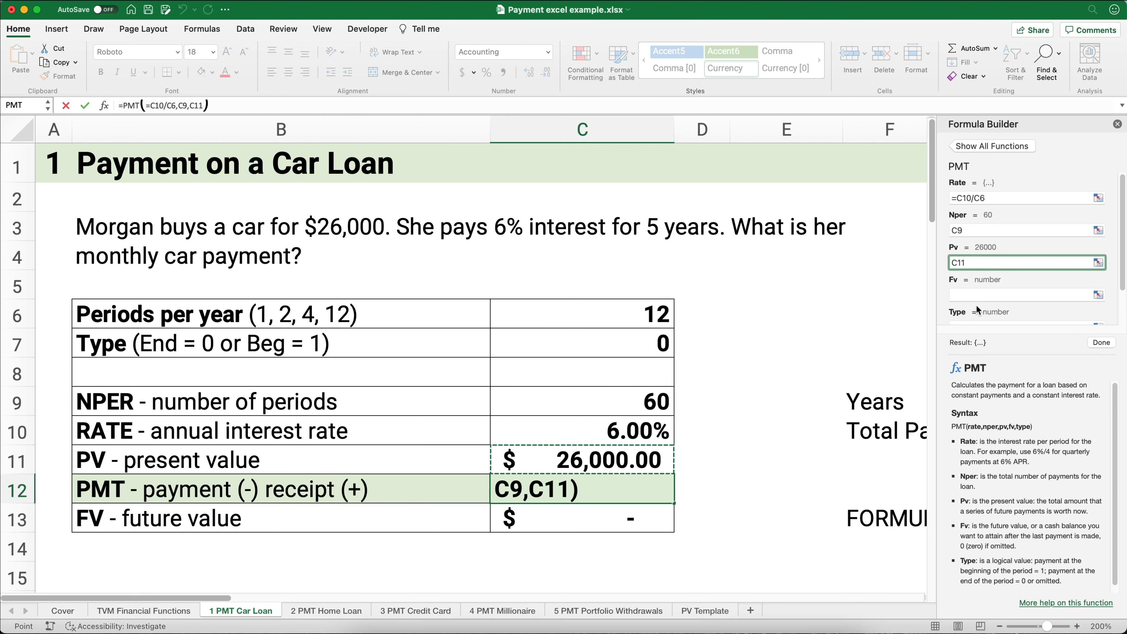
Step: Set the PMT function's Fv argument to C13 and Type to C7, and try to complete the formula
{"action": "key", "text": "Tab"}
{"action": "left_click", "coordinate": [654, 519]}
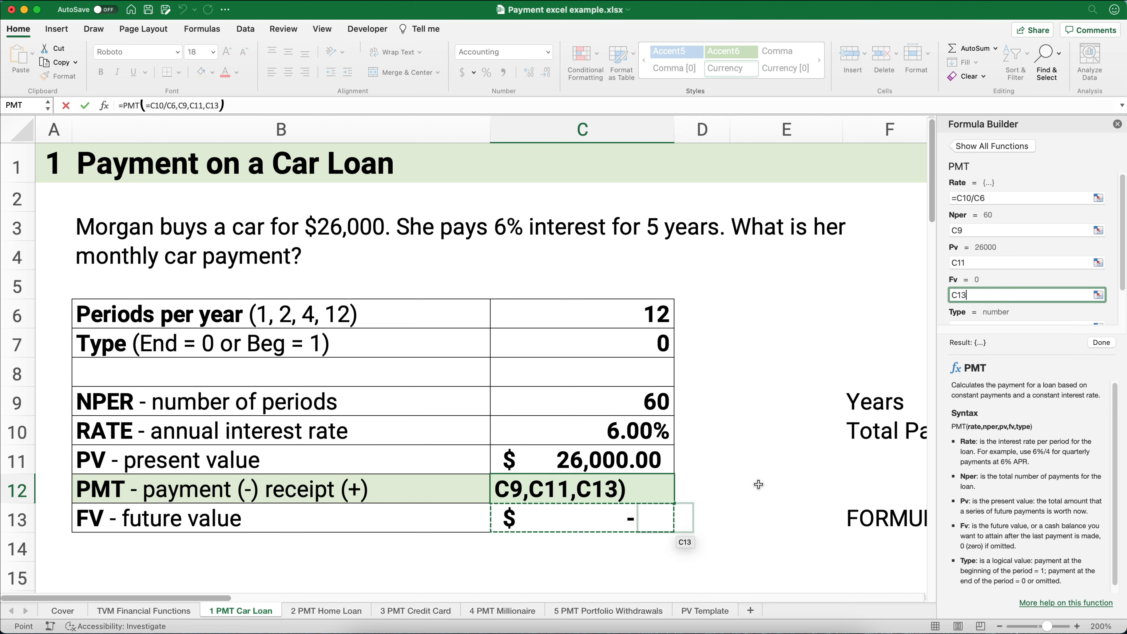
{"action": "scroll", "coordinate": [977, 286], "scroll_direction": "down", "scroll_amount": 1}
{"action": "left_click", "coordinate": [978, 286]}
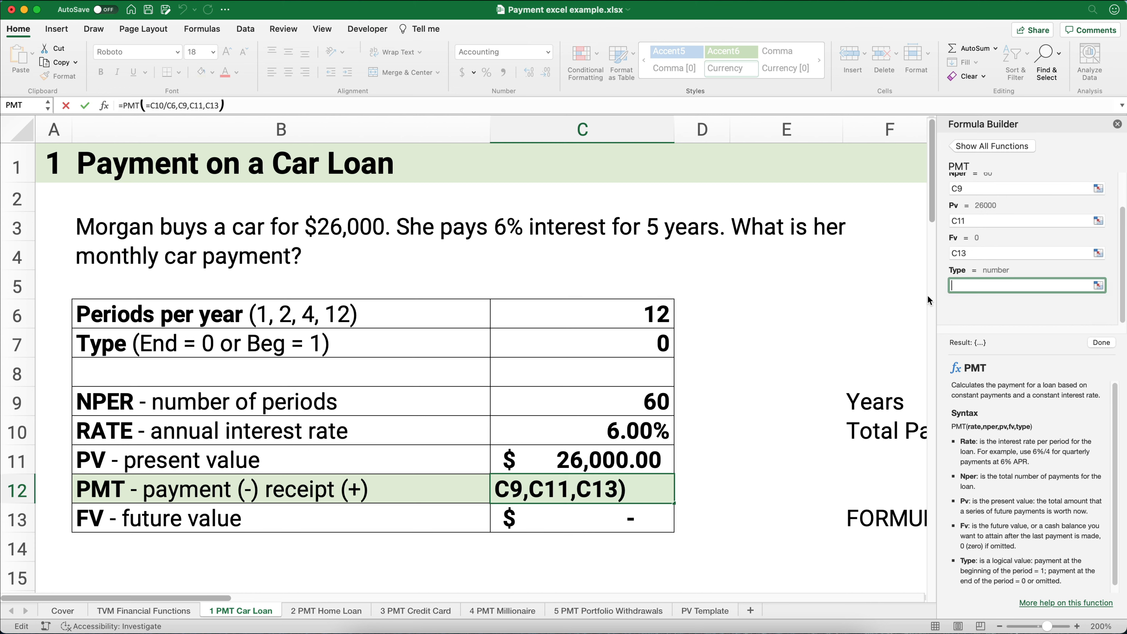
{"action": "left_click", "coordinate": [636, 349]}
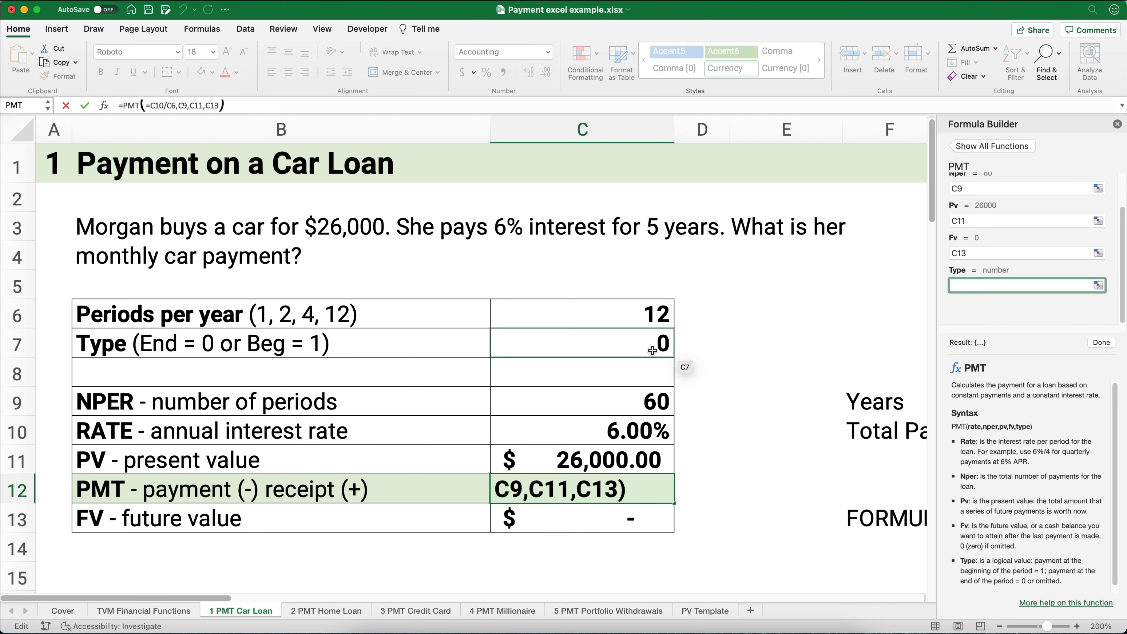
{"action": "left_click", "coordinate": [1101, 342]}
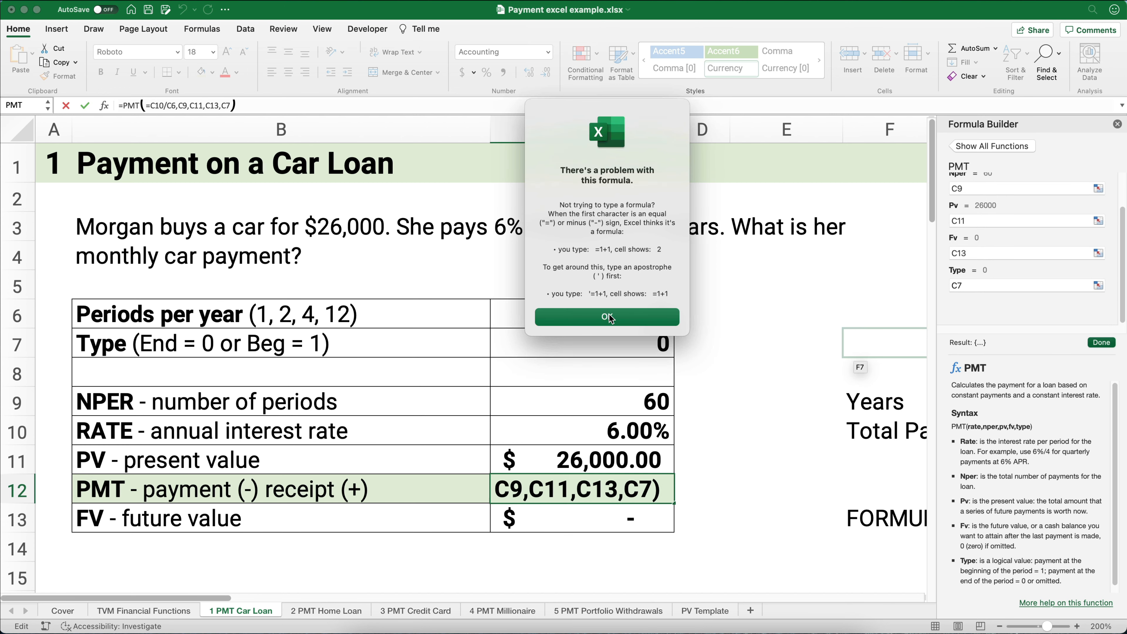
{"action": "left_click", "coordinate": [604, 319]}
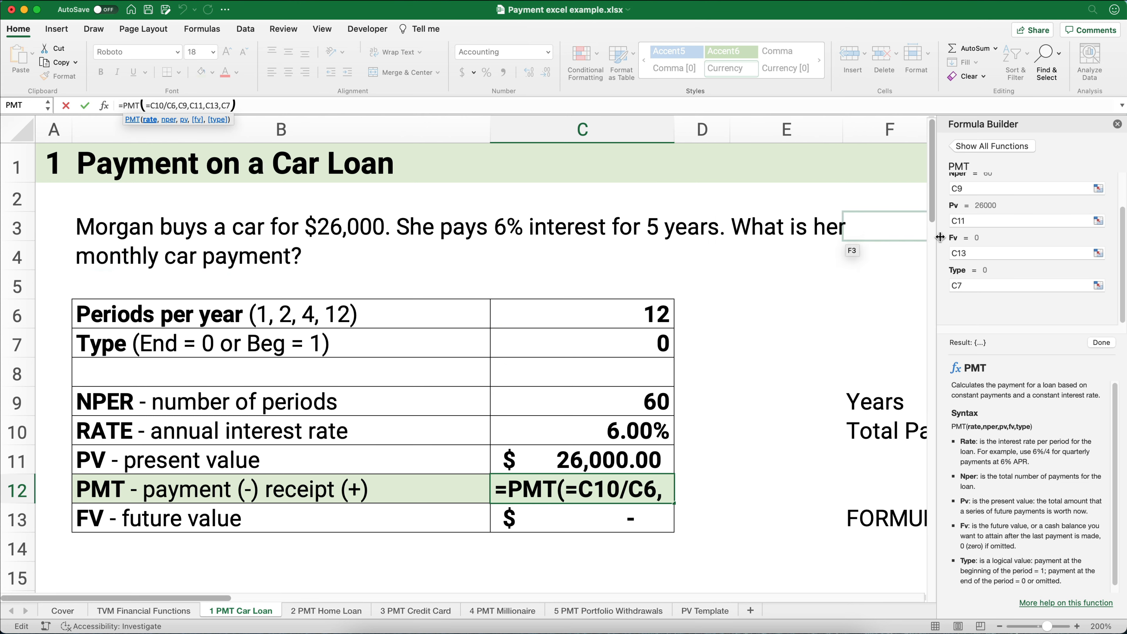
Step: Correct the Rate argument to C10/C6, complete the PMT formula, and apply the Accounting format to C12
{"action": "scroll", "coordinate": [975, 235], "scroll_direction": "up", "scroll_amount": 2}
{"action": "left_click", "coordinate": [960, 199]}
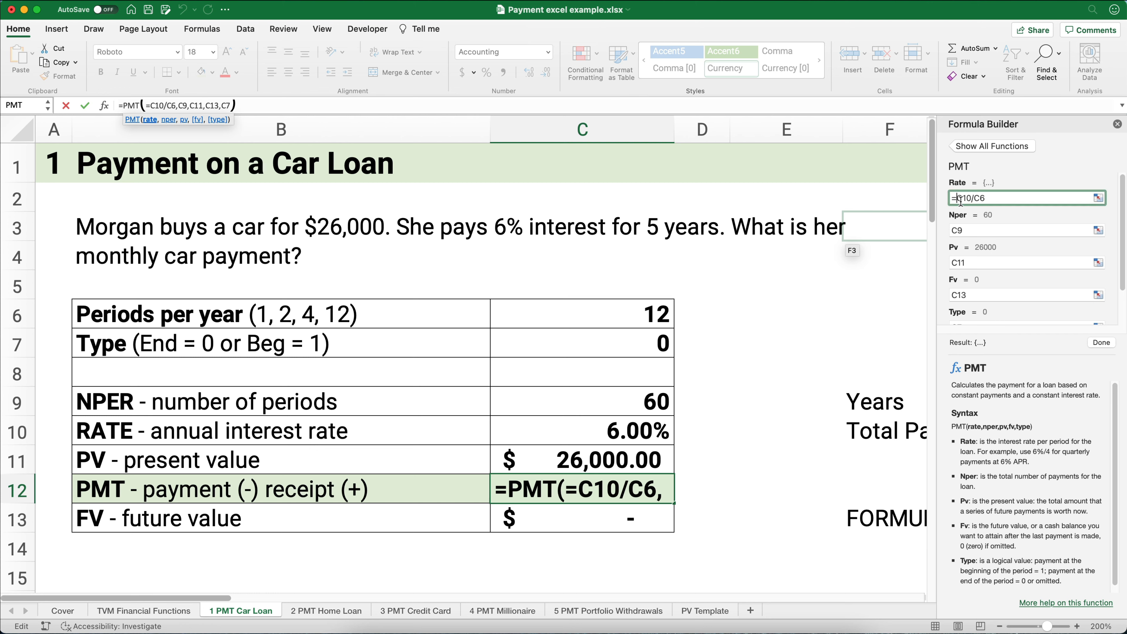
{"action": "key", "text": "BackSpace"}
{"action": "key", "text": "Return"}
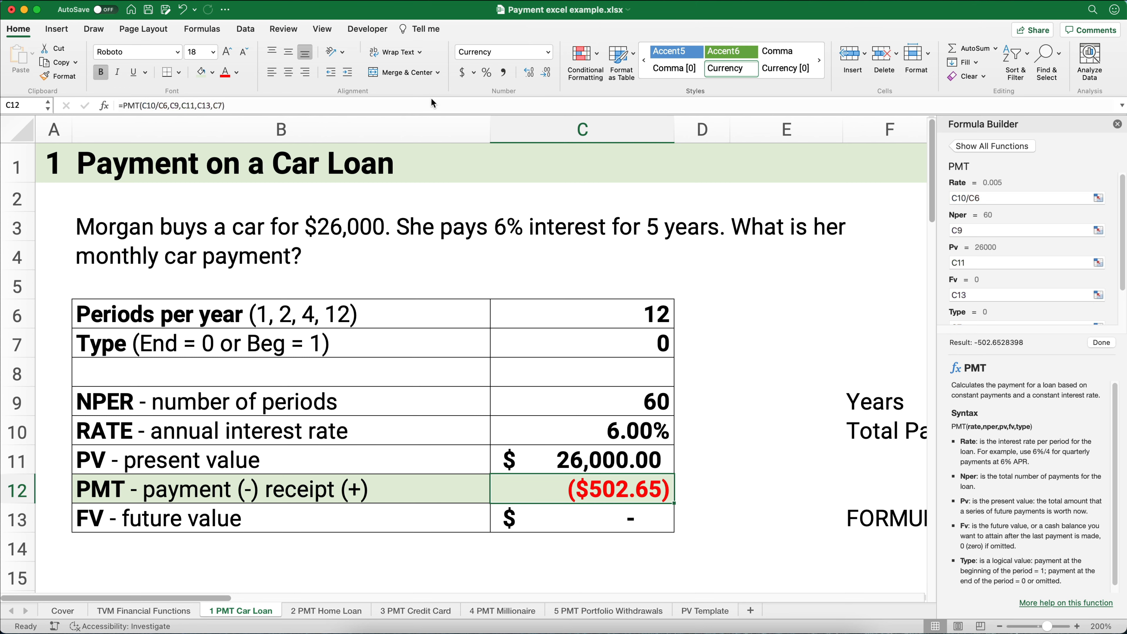
{"action": "left_click", "coordinate": [463, 78]}
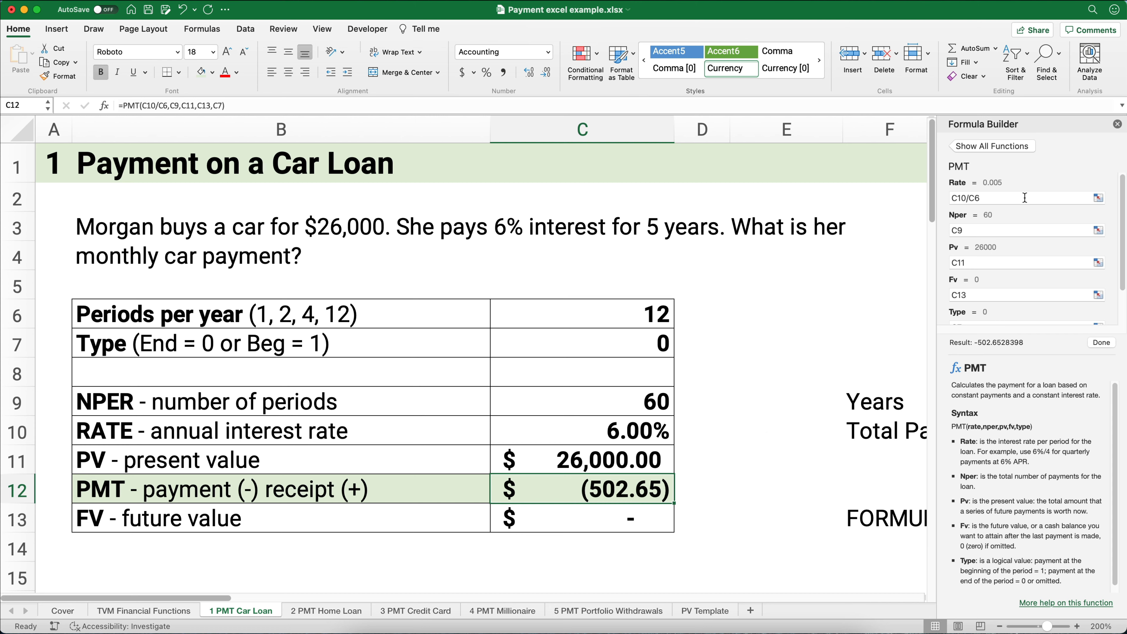
{"action": "left_click", "coordinate": [1116, 124]}
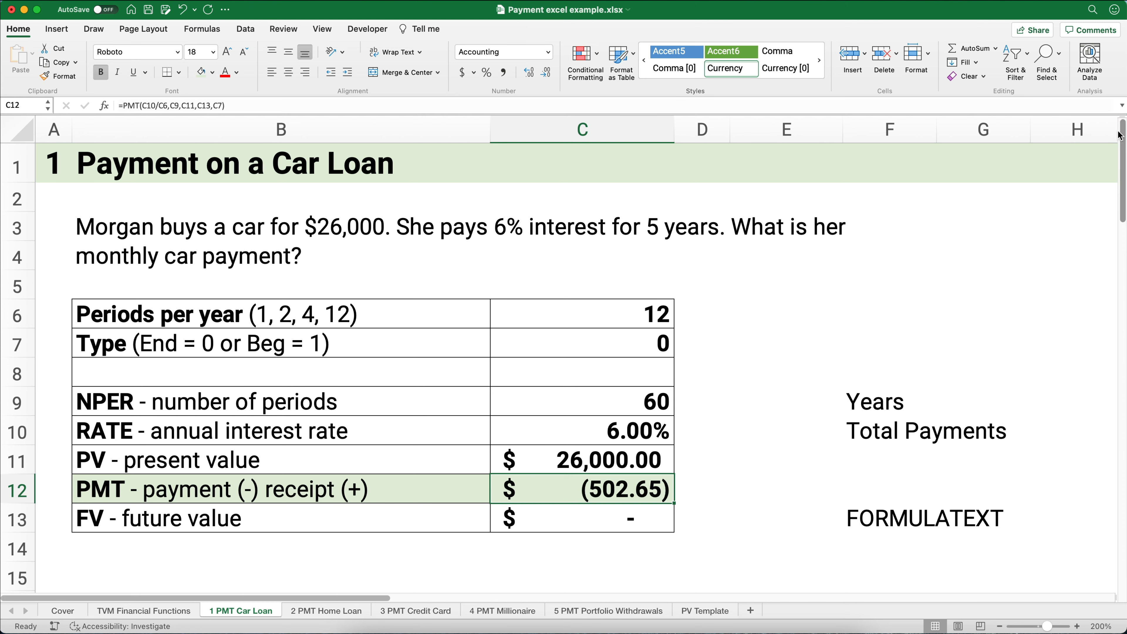
Step: Calculate the loan term in years in cell E9 with the formula =C9/12
{"action": "left_click", "coordinate": [819, 406]}
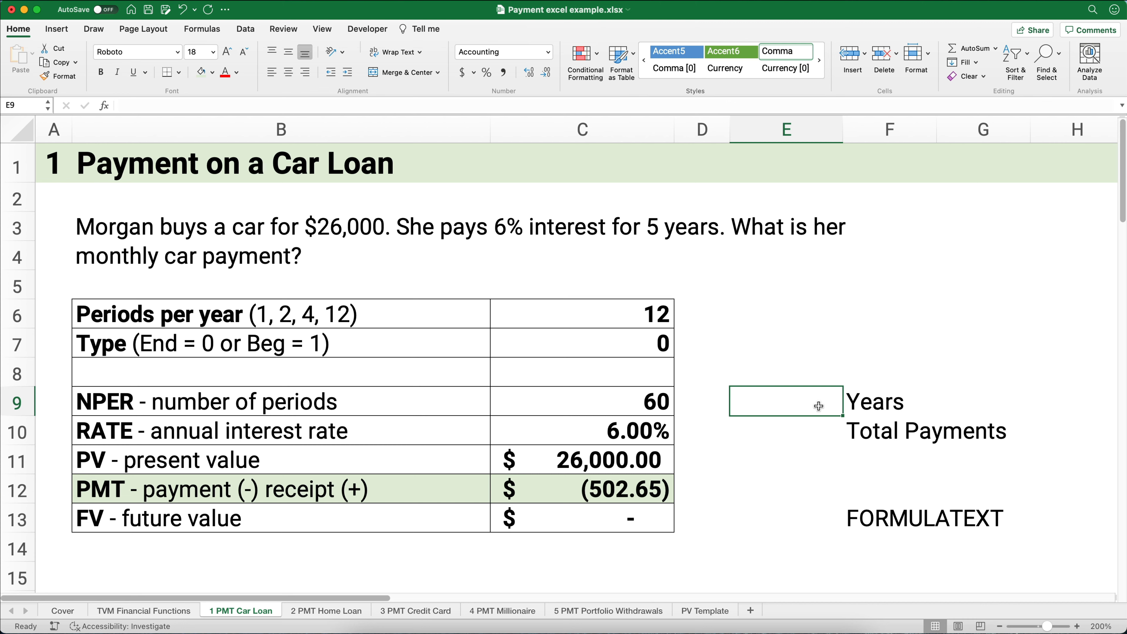
{"action": "type", "text": "="}
{"action": "key", "text": "Left"}
{"action": "key", "text": "Left"}
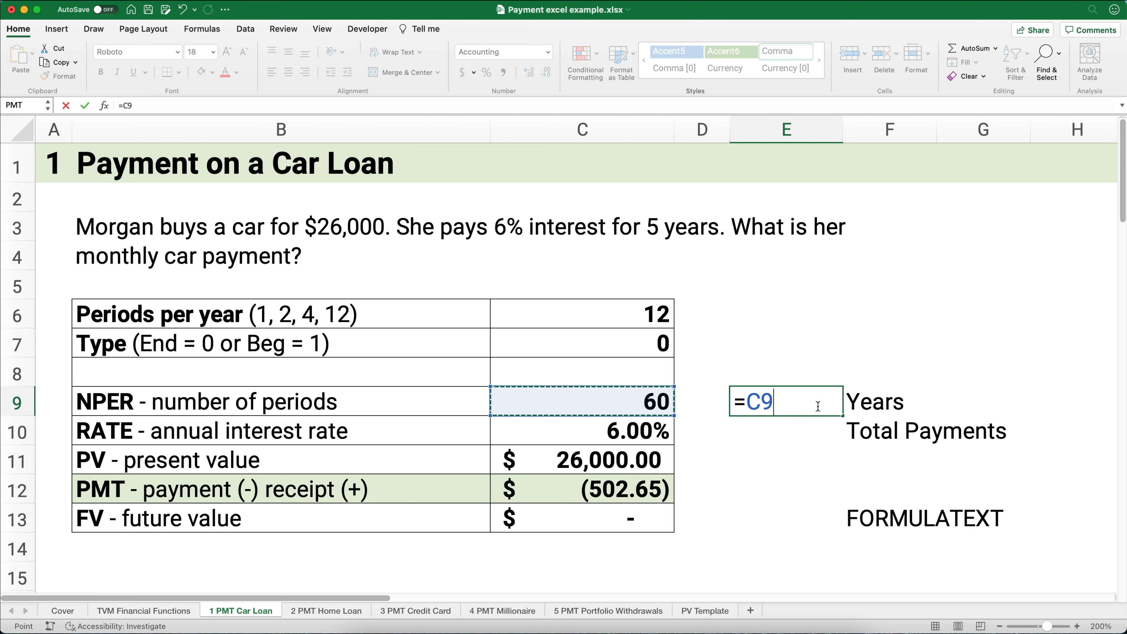
{"action": "type", "text": "/12"}
{"action": "key", "text": "Return"}
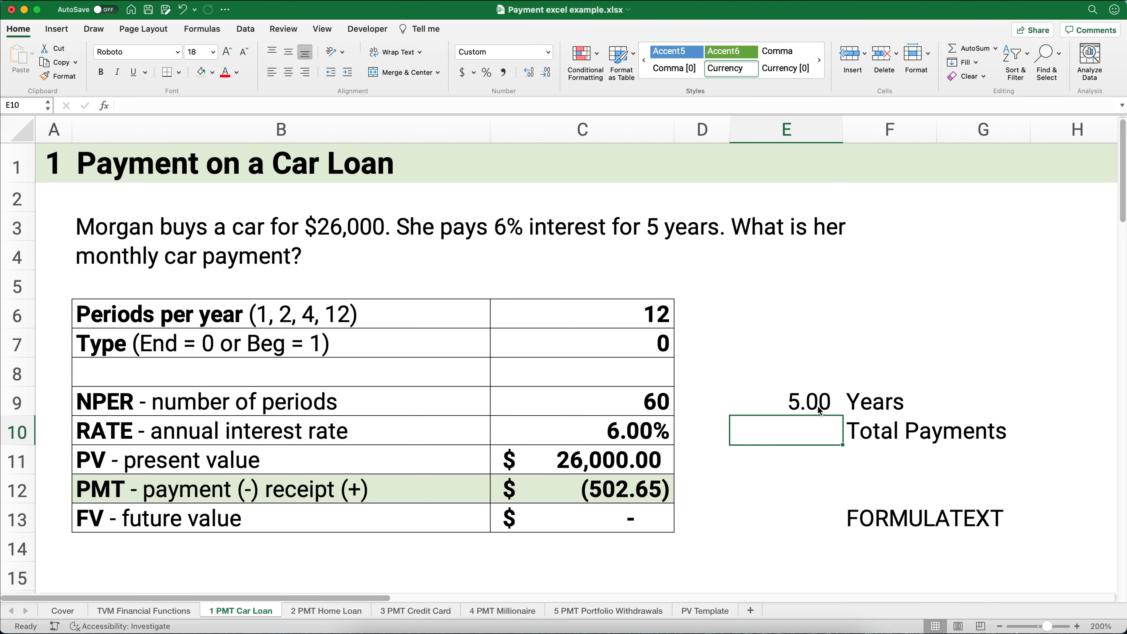
Step: Calculate the total payments in cell E10 with the formula =C9*C12
{"action": "type", "text": "="}
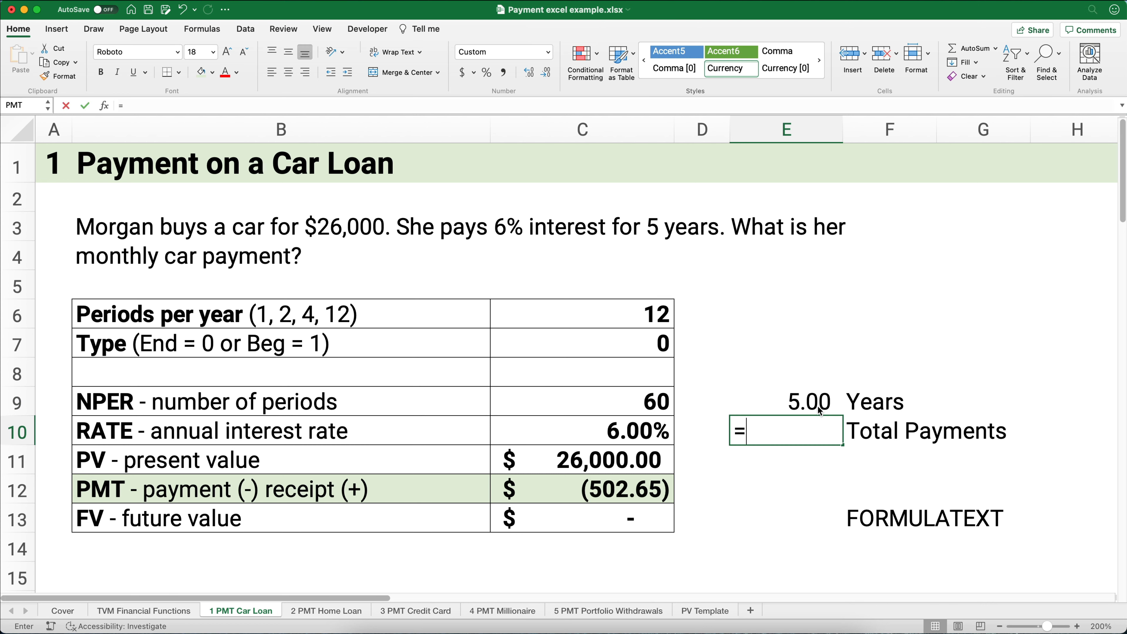
{"action": "key", "text": "Left"}
{"action": "key", "text": "Left"}
{"action": "key", "text": "Up"}
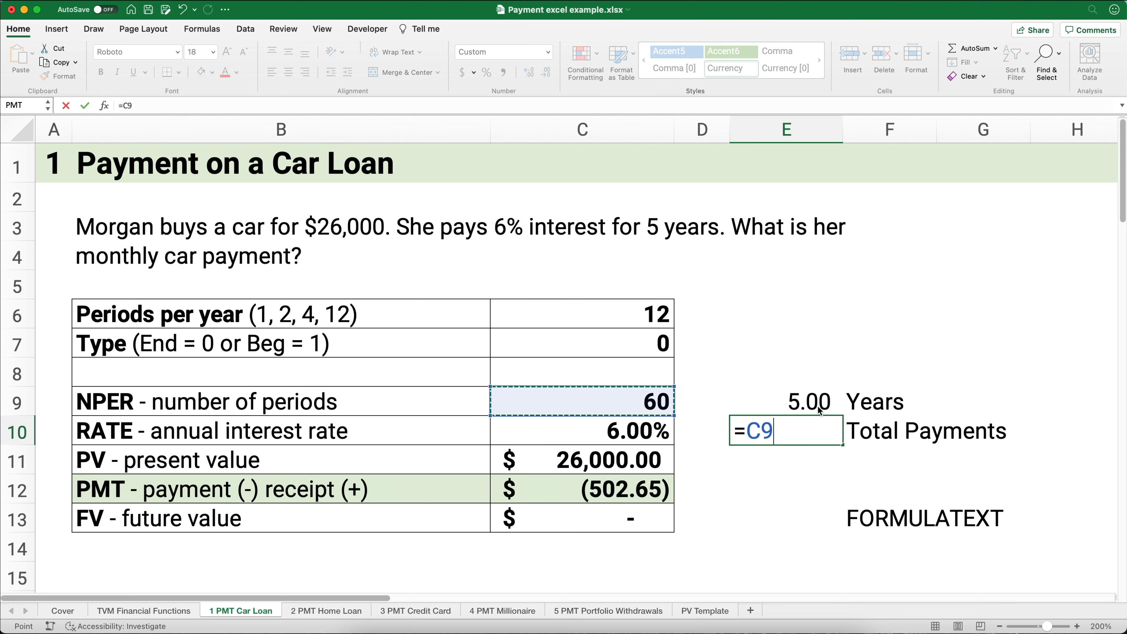
{"action": "type", "text": "*"}
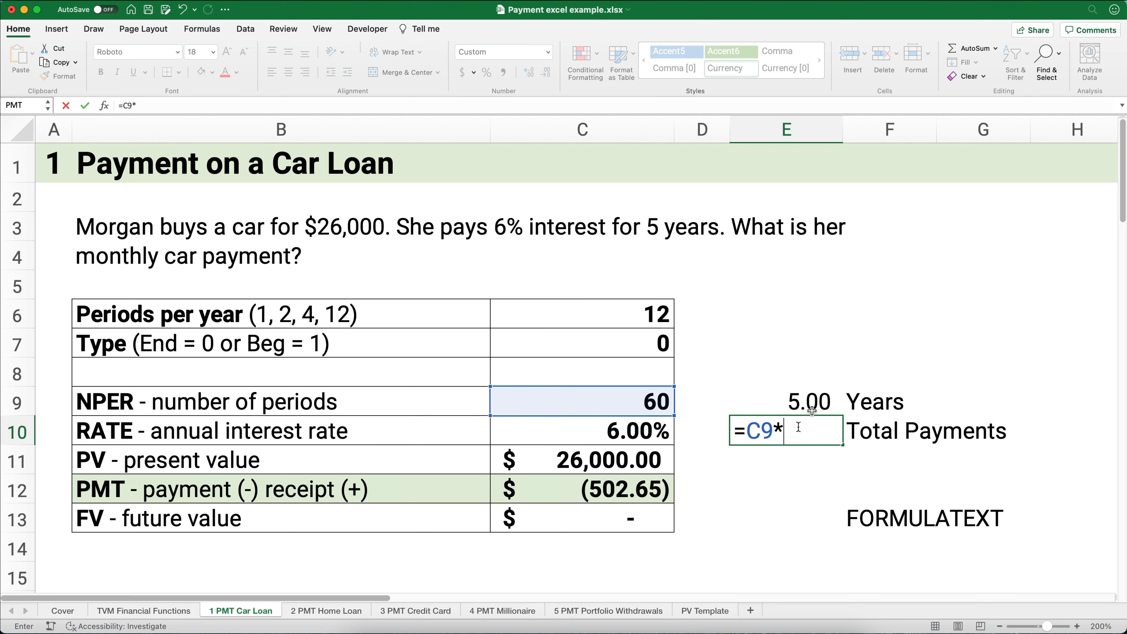
{"action": "left_click", "coordinate": [642, 488]}
{"action": "key", "text": "Return"}
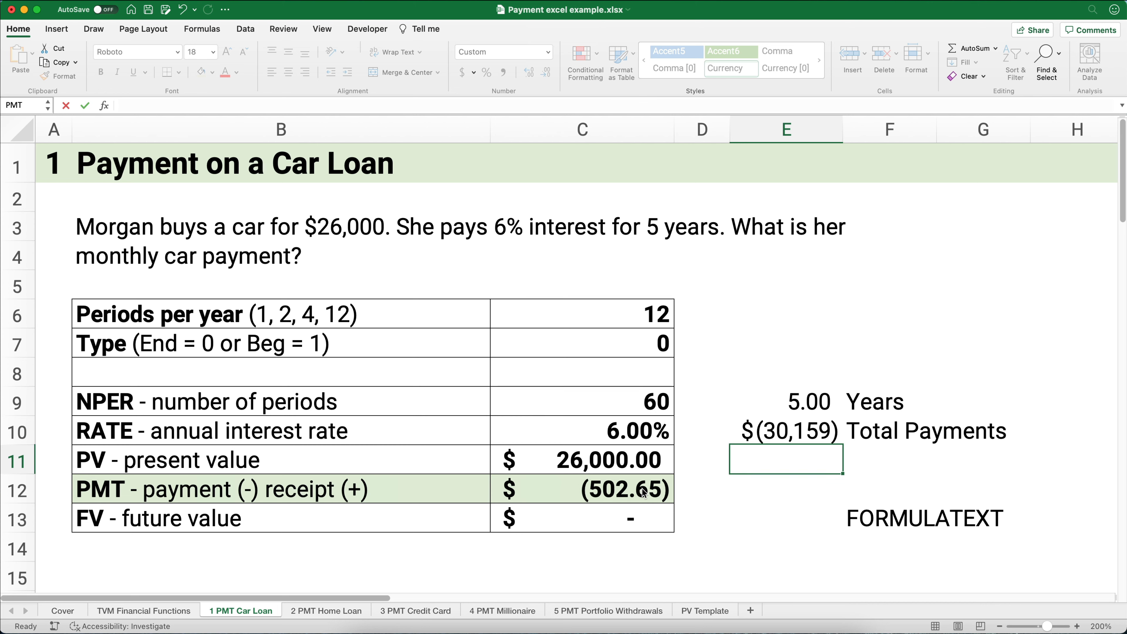
{"action": "key", "text": "Up"}
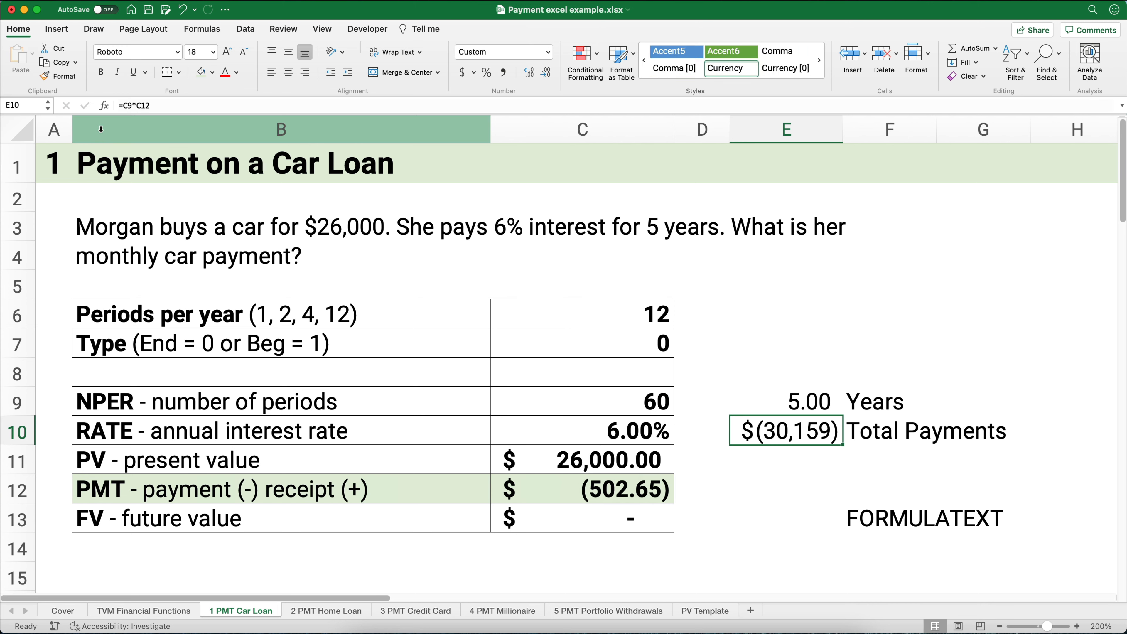
Step: Make the total payments in cell E10 positive by changing its formula to =-C9*C12
{"action": "left_click", "coordinate": [125, 106]}
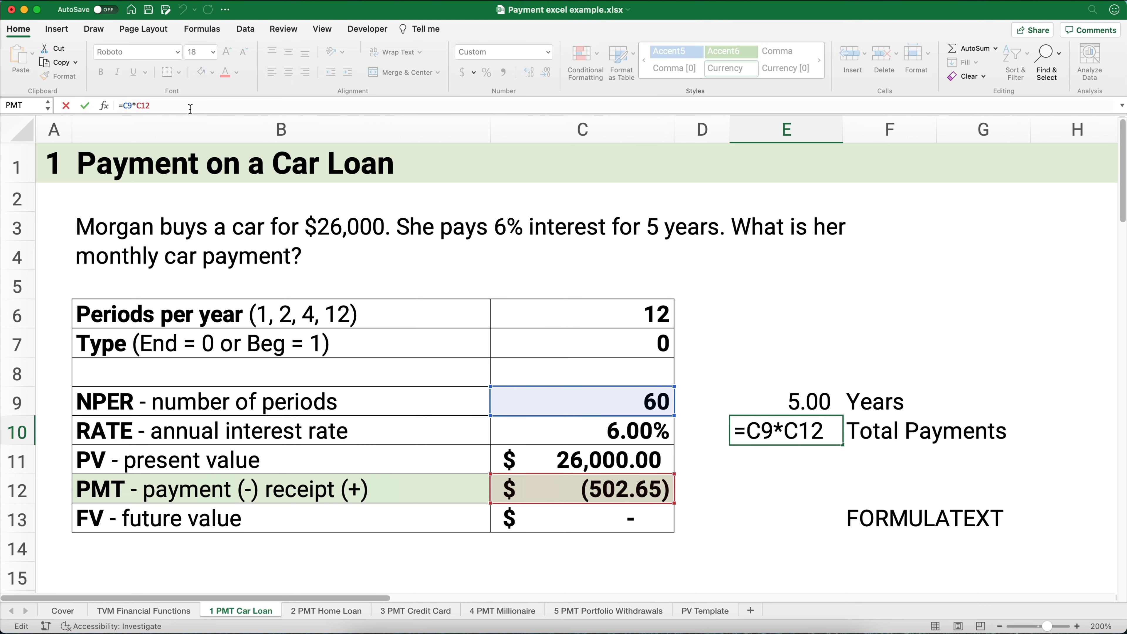
{"action": "type", "text": "-"}
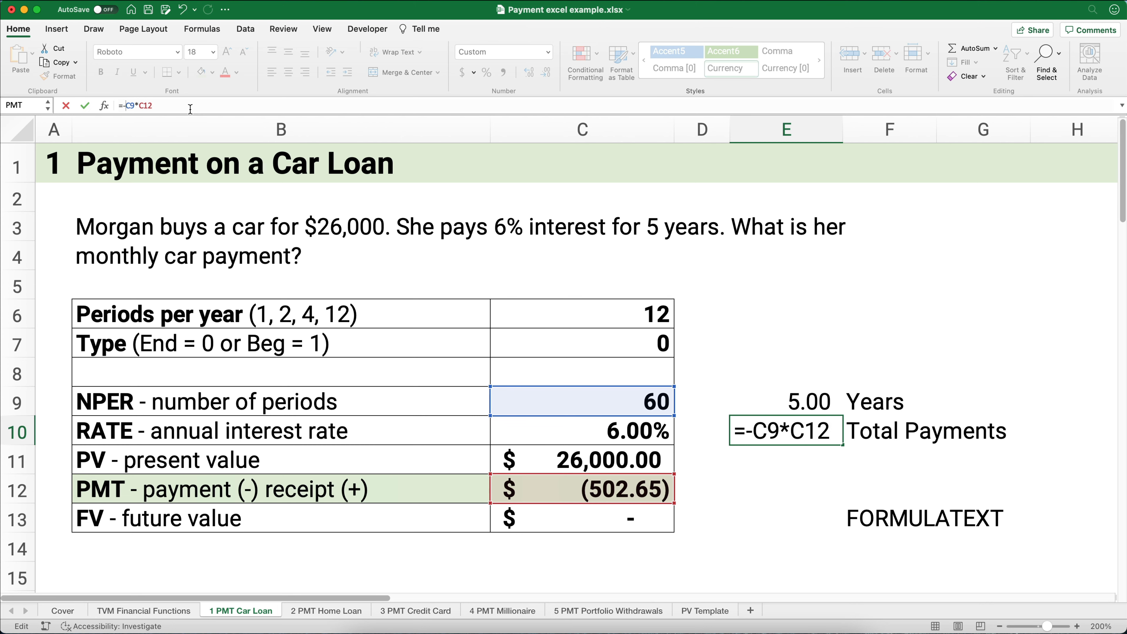
{"action": "key", "text": "Return"}
{"action": "key", "text": "Up"}
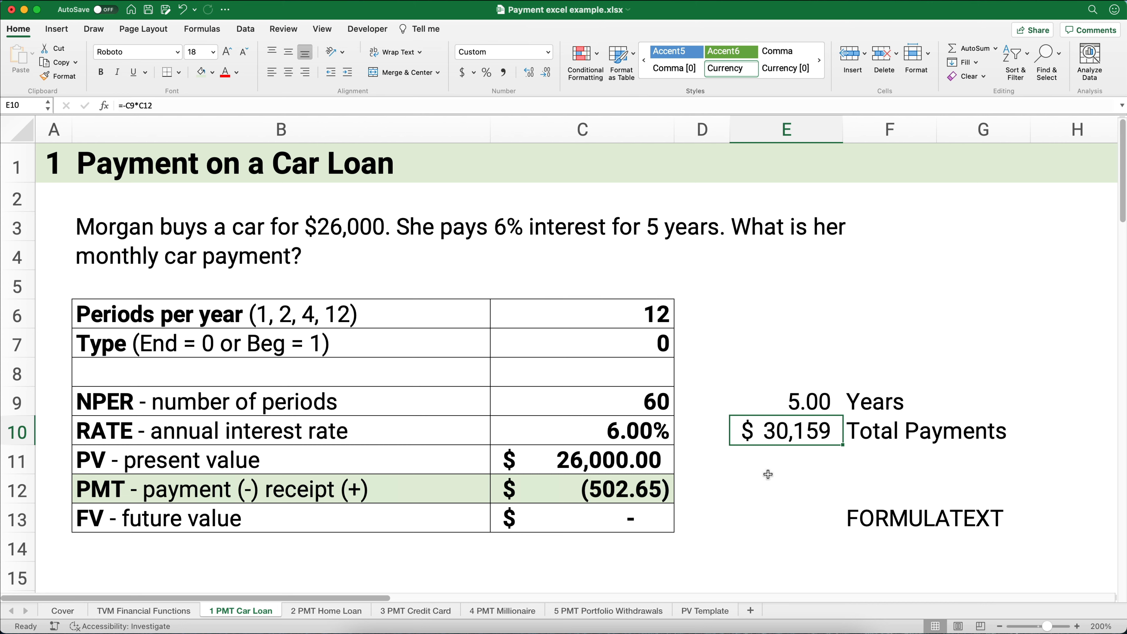
Step: Show the text of the payment formula in cell E12 with =FORMULATEXT(C12)
{"action": "left_click", "coordinate": [802, 493]}
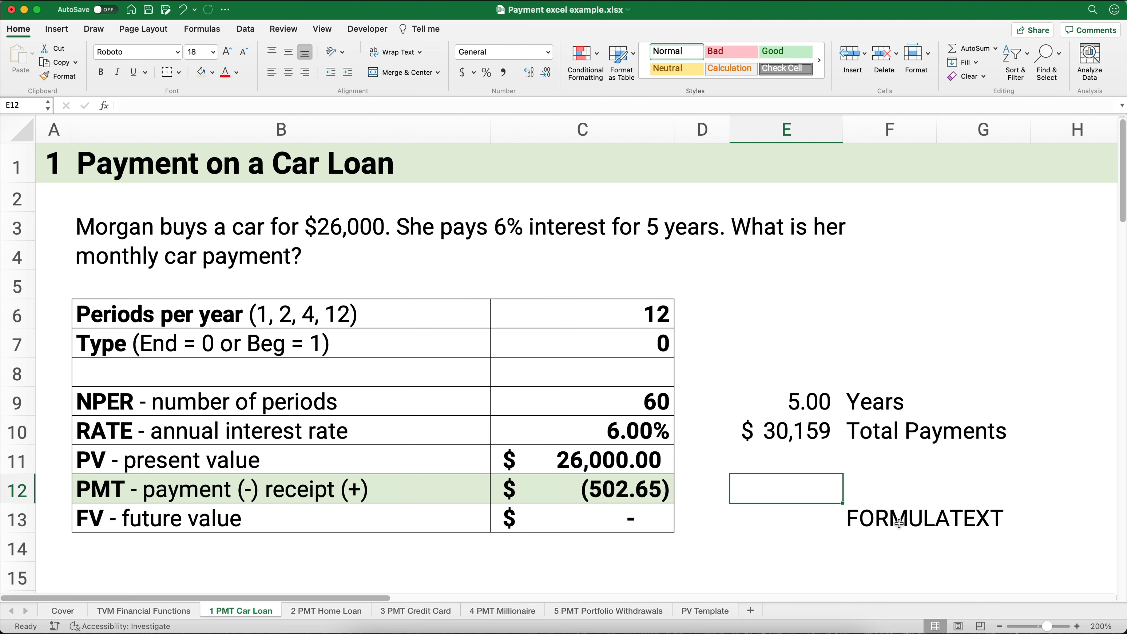
{"action": "left_click", "coordinate": [603, 490]}
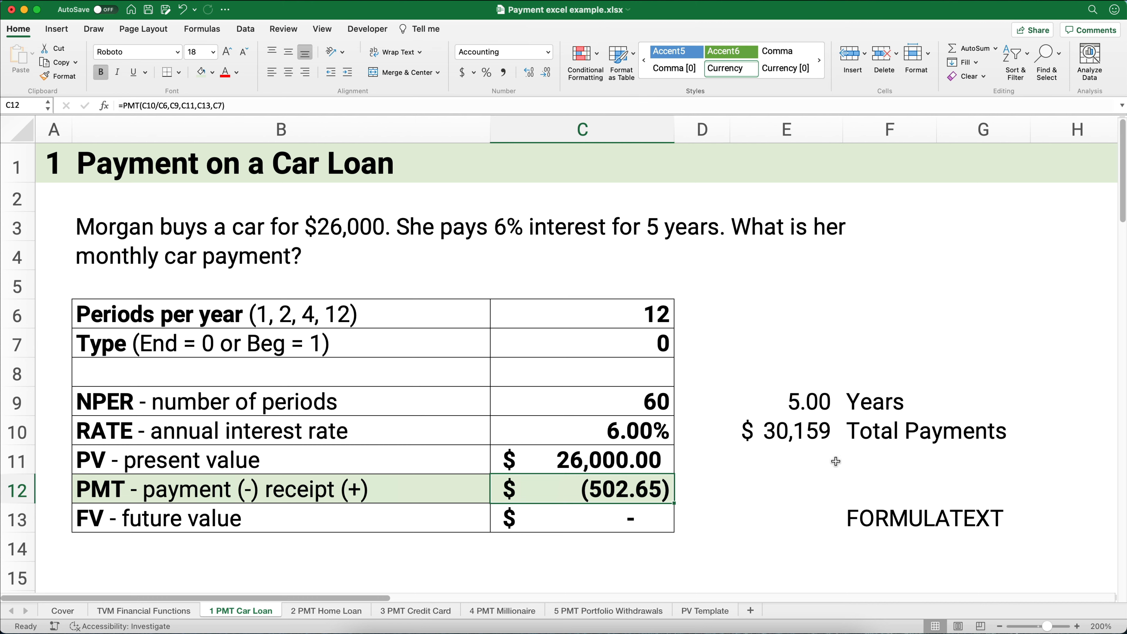
{"action": "left_click", "coordinate": [798, 488]}
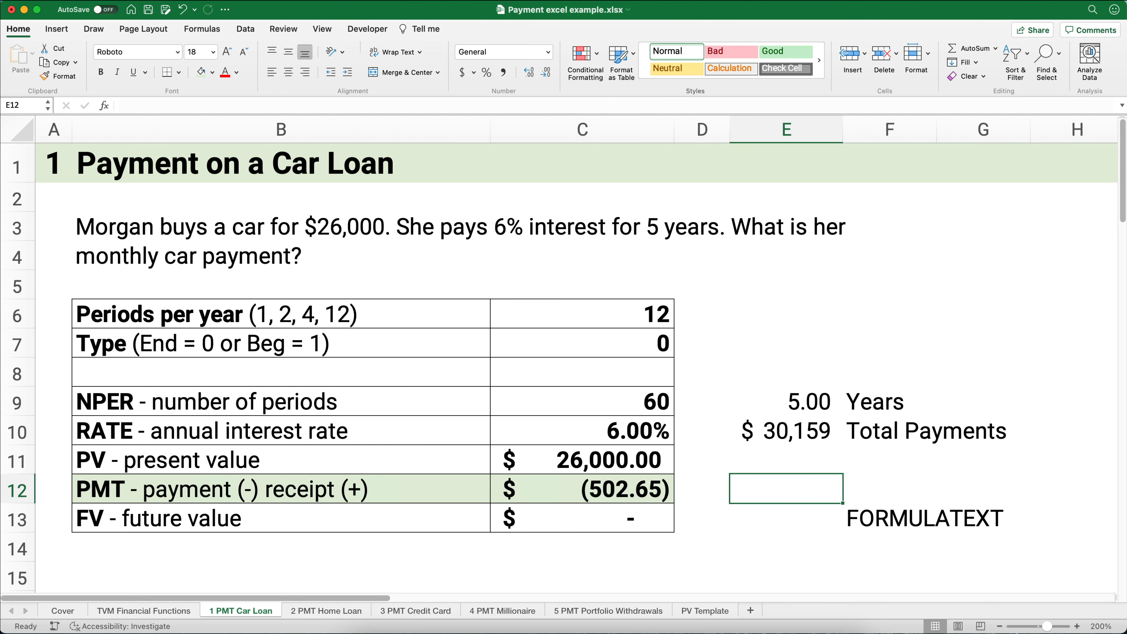
{"action": "type", "text": "=form"}
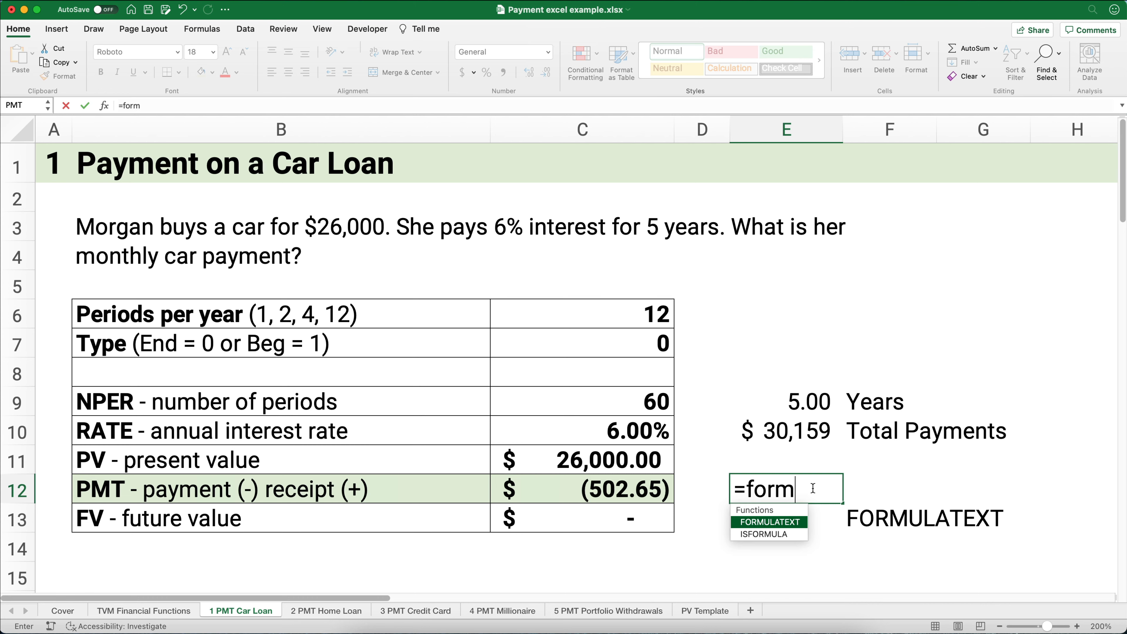
{"action": "key", "text": "Tab"}
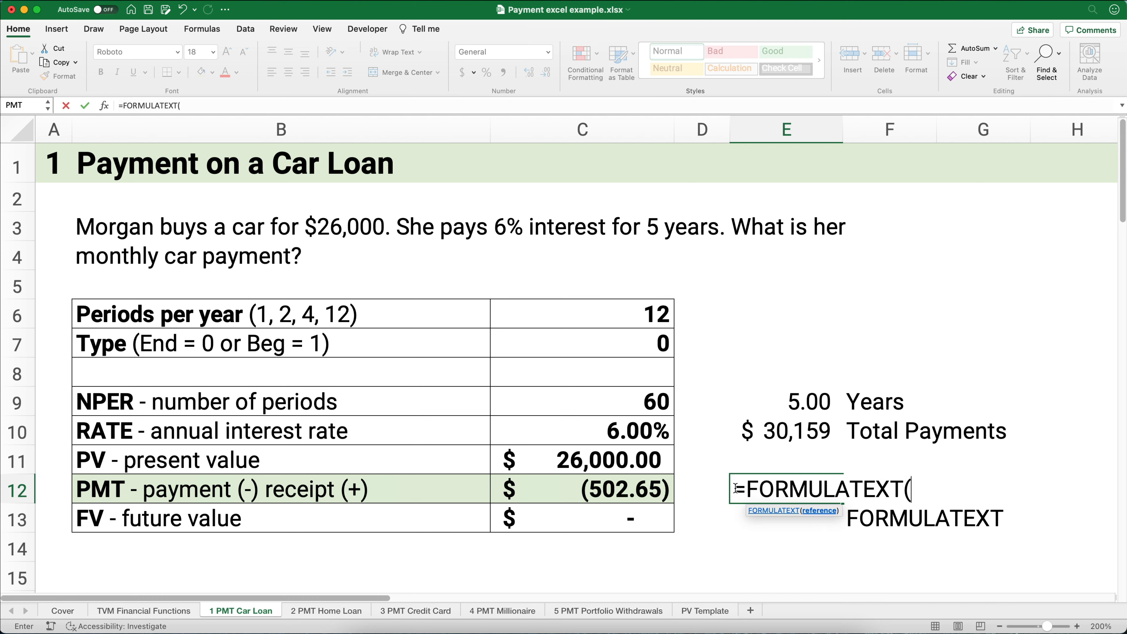
{"action": "left_click", "coordinate": [657, 492]}
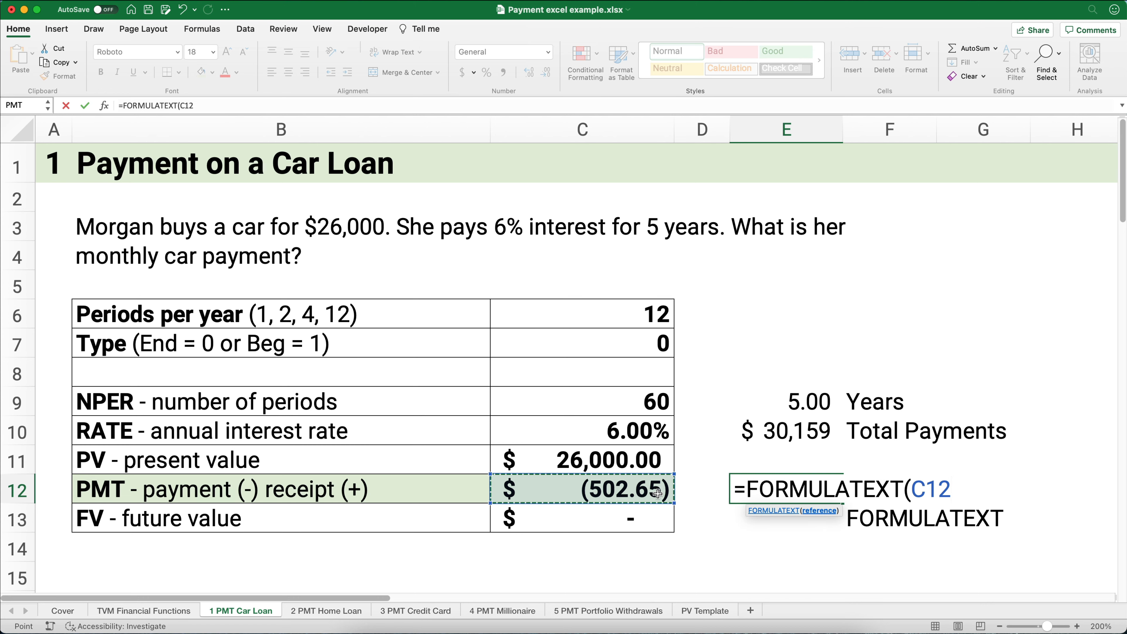
{"action": "type", "text": ")"}
{"action": "key", "text": "Return"}
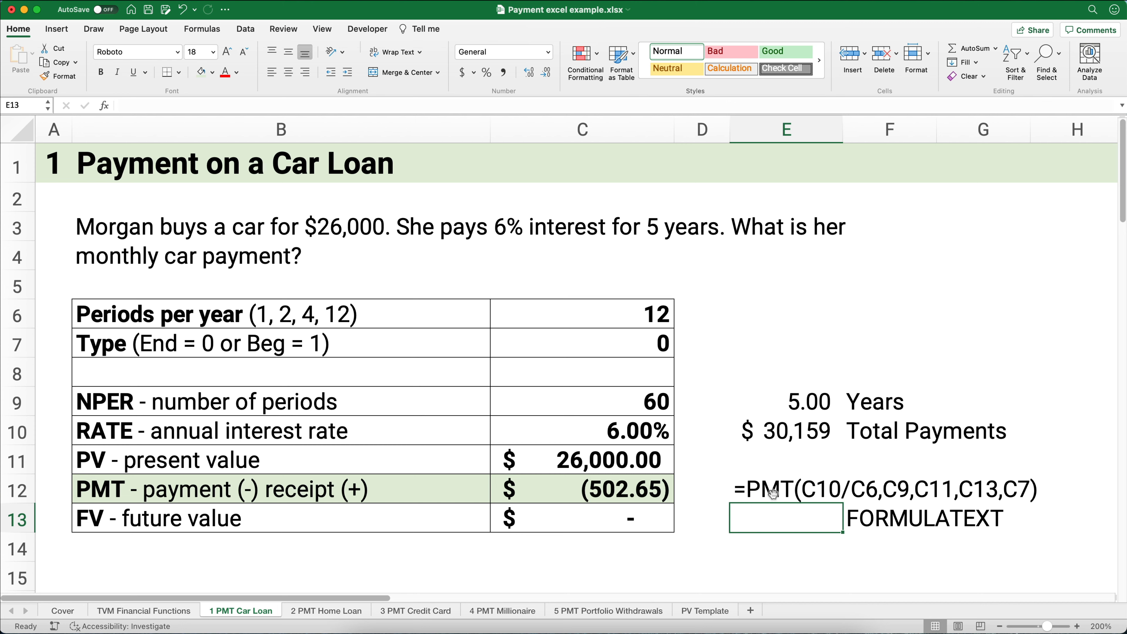
Step: Clear the values in C6:C13 on the 2 PMT Home Loan sheet
{"action": "left_click", "coordinate": [350, 613]}
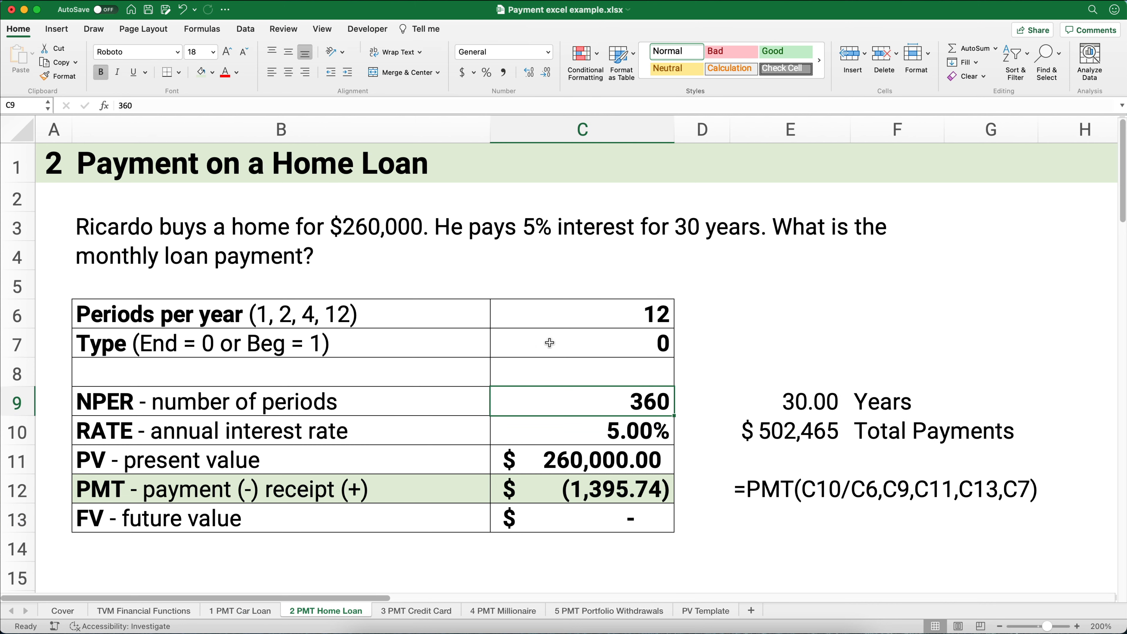
{"action": "left_click_drag", "start_coordinate": [604, 310], "coordinate": [605, 506]}
{"action": "key", "text": "Delete"}
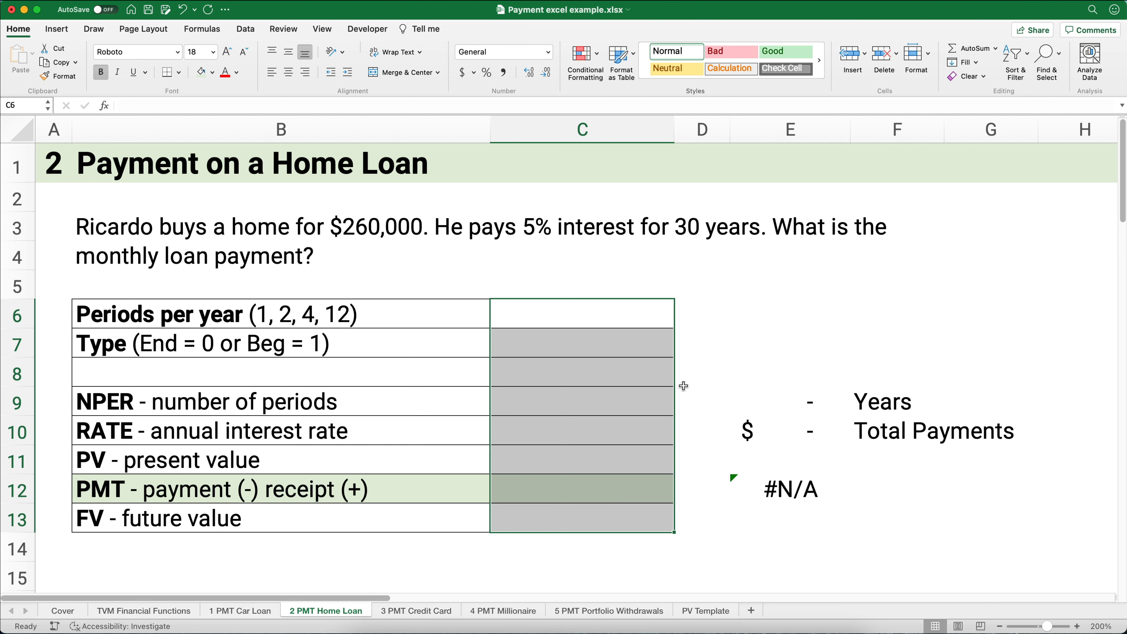
Step: Enter 12 periods per year in C6 and a payment Type of 0 in C7
{"action": "left_click", "coordinate": [606, 313]}
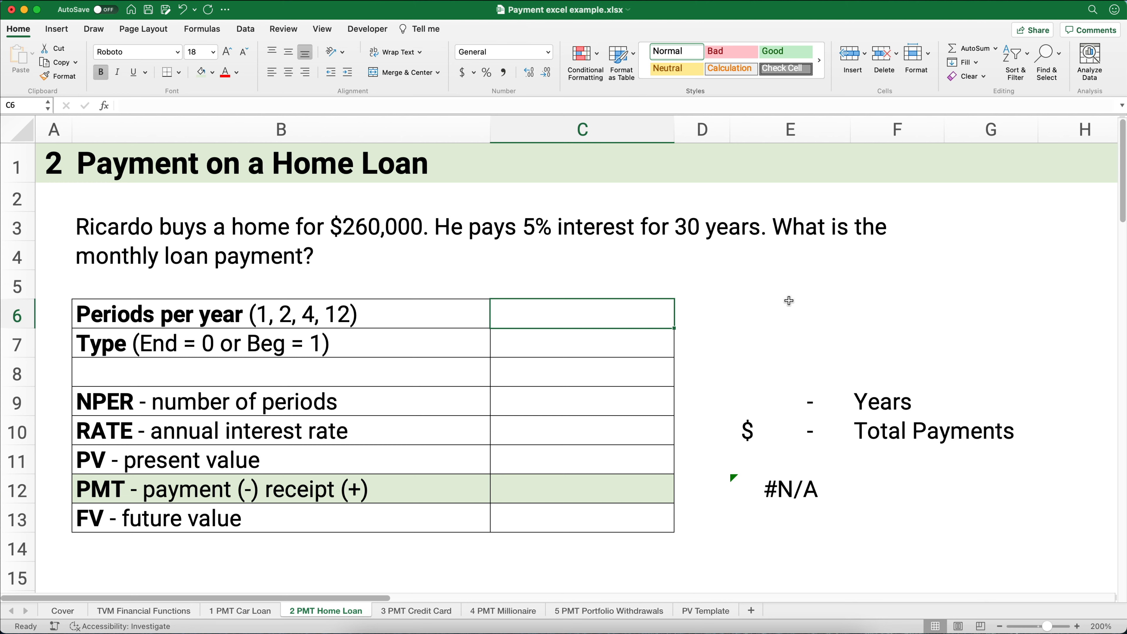
{"action": "key", "text": "Down"}
{"action": "key", "text": "Up"}
{"action": "type", "text": "122"}
{"action": "key", "text": "BackSpace"}
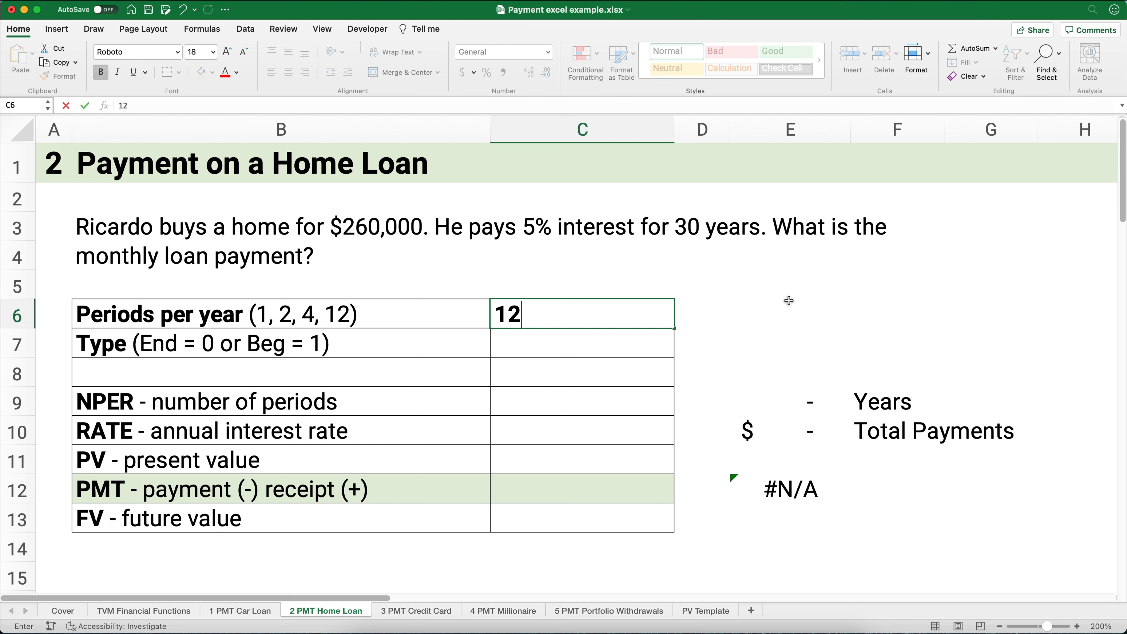
{"action": "key", "text": "Return"}
{"action": "type", "text": "0"}
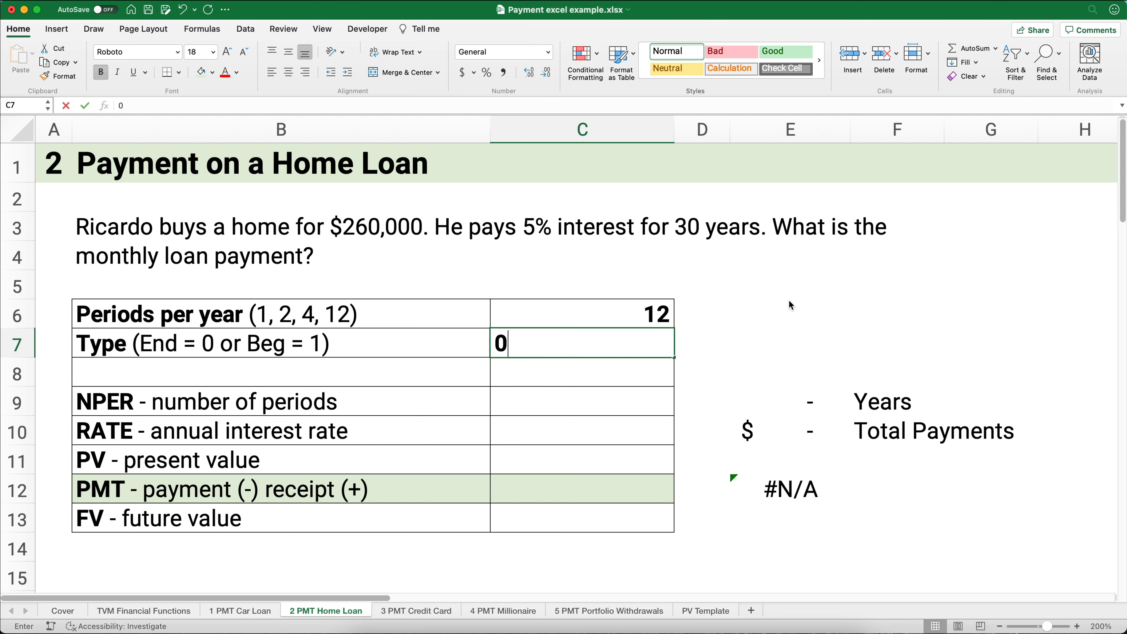
{"action": "key", "text": "Return"}
Step: Enter 360 as the number of periods in C9 and 5% as the annual interest rate in C10
{"action": "key", "text": "Down"}
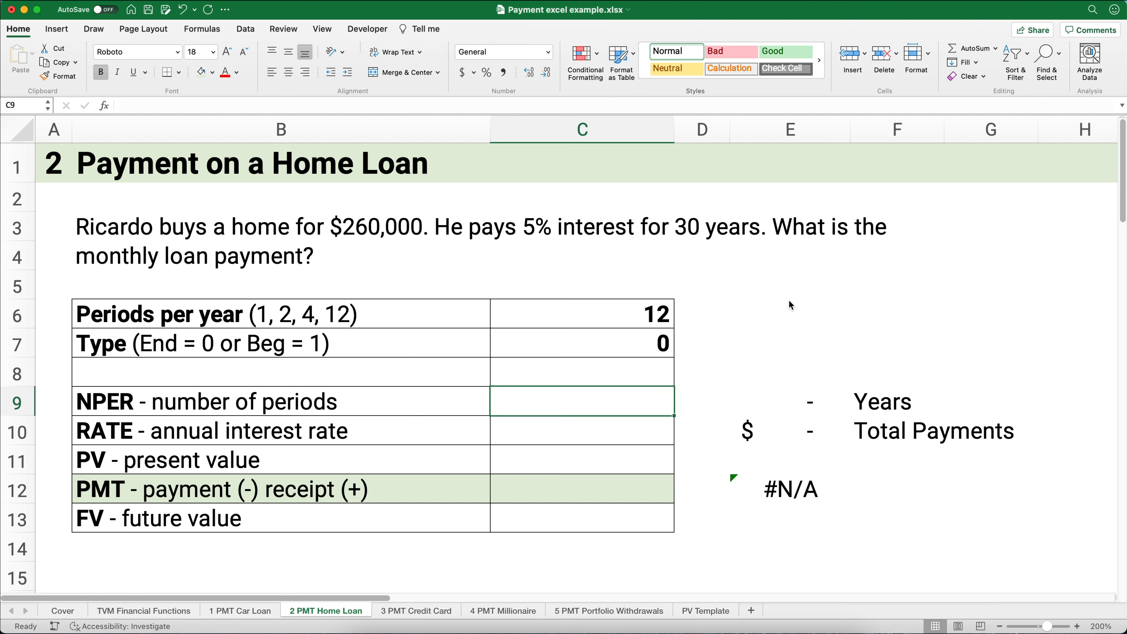
{"action": "type", "text": "360"}
{"action": "key", "text": "Return"}
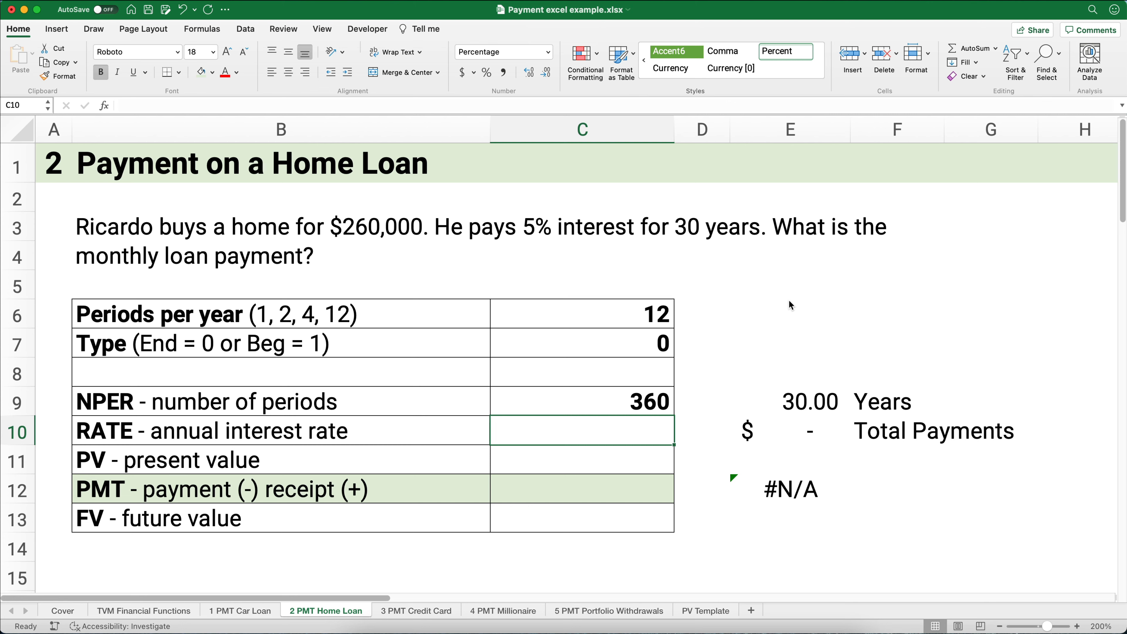
{"action": "type", "text": "5%"}
{"action": "key", "text": "Return"}
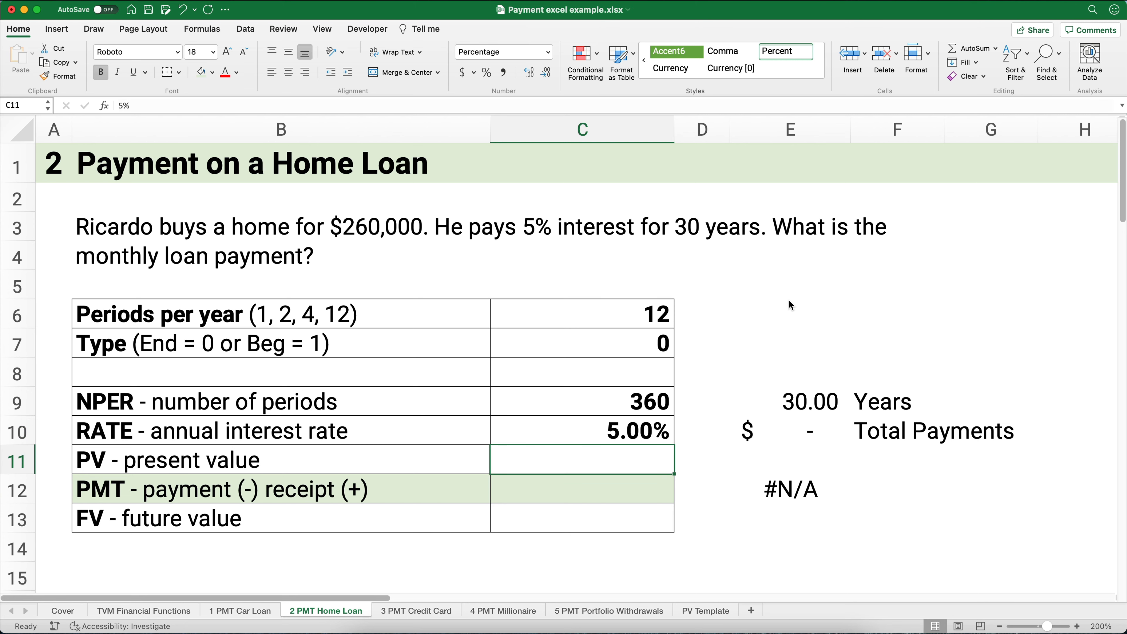
Step: Enter a present value of 260000 in C11 and a future value of 0 in C13
{"action": "type", "text": "260000"}
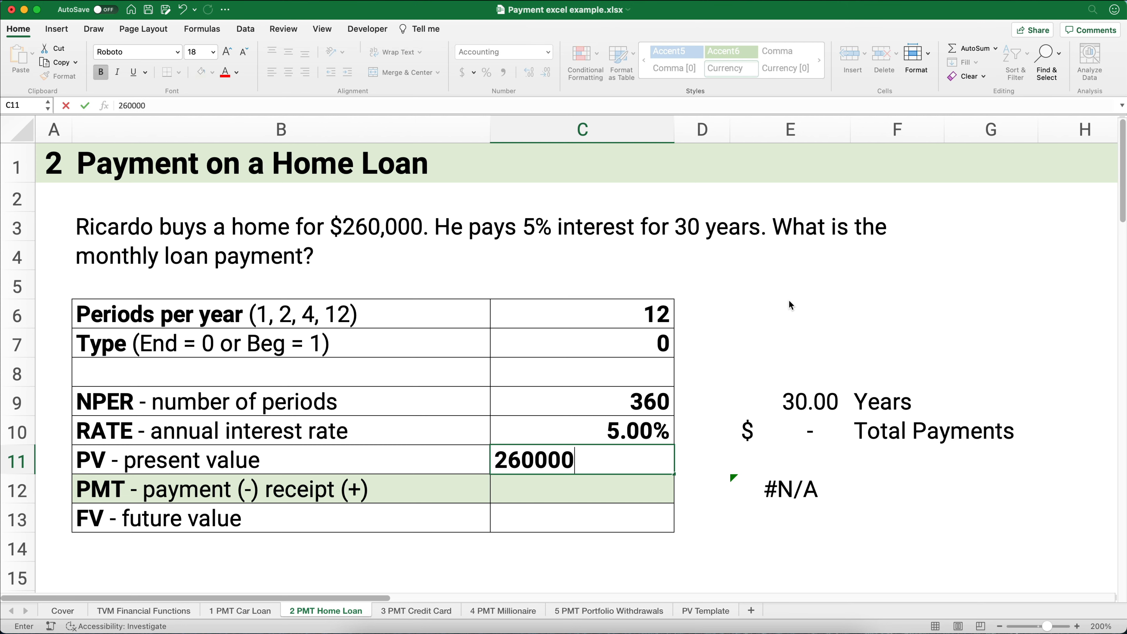
{"action": "key", "text": "Return"}
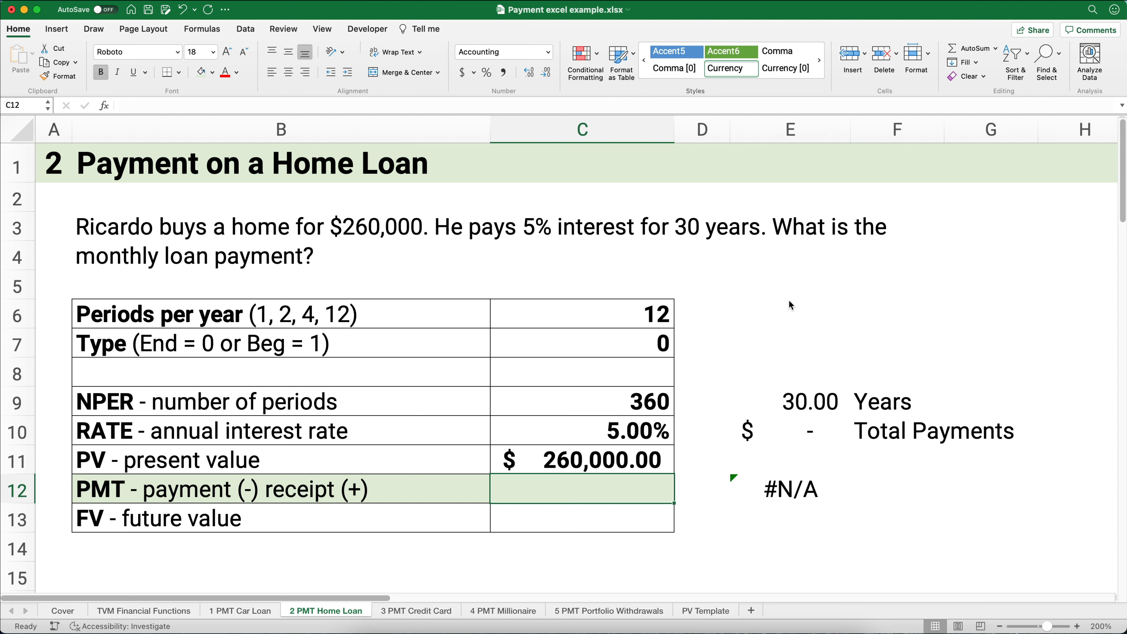
{"action": "key", "text": "Down"}
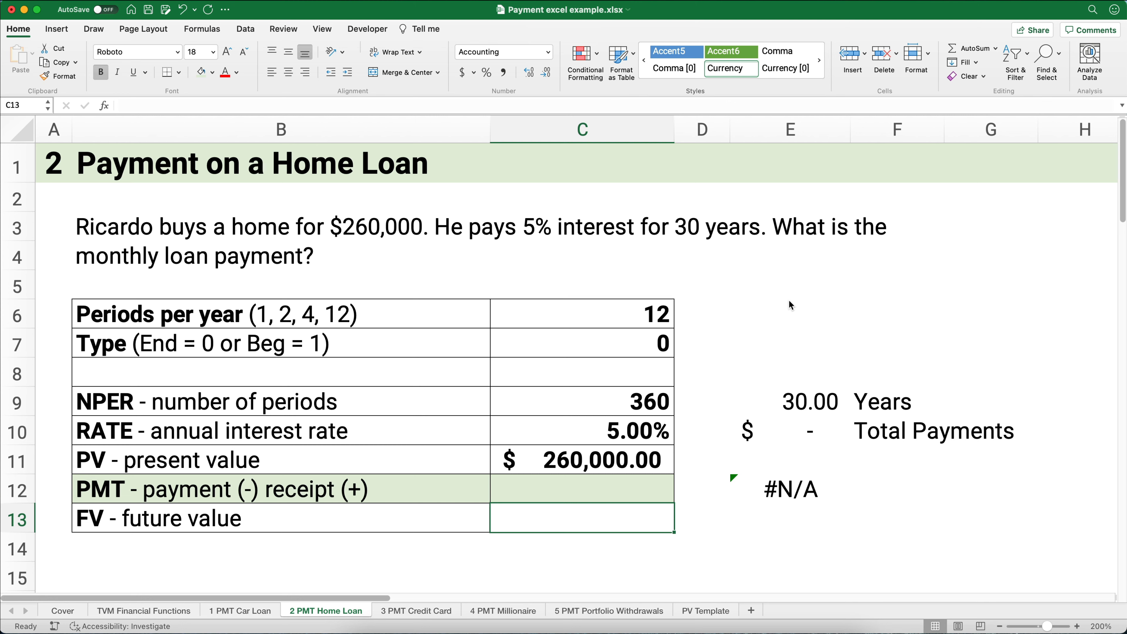
{"action": "type", "text": "0"}
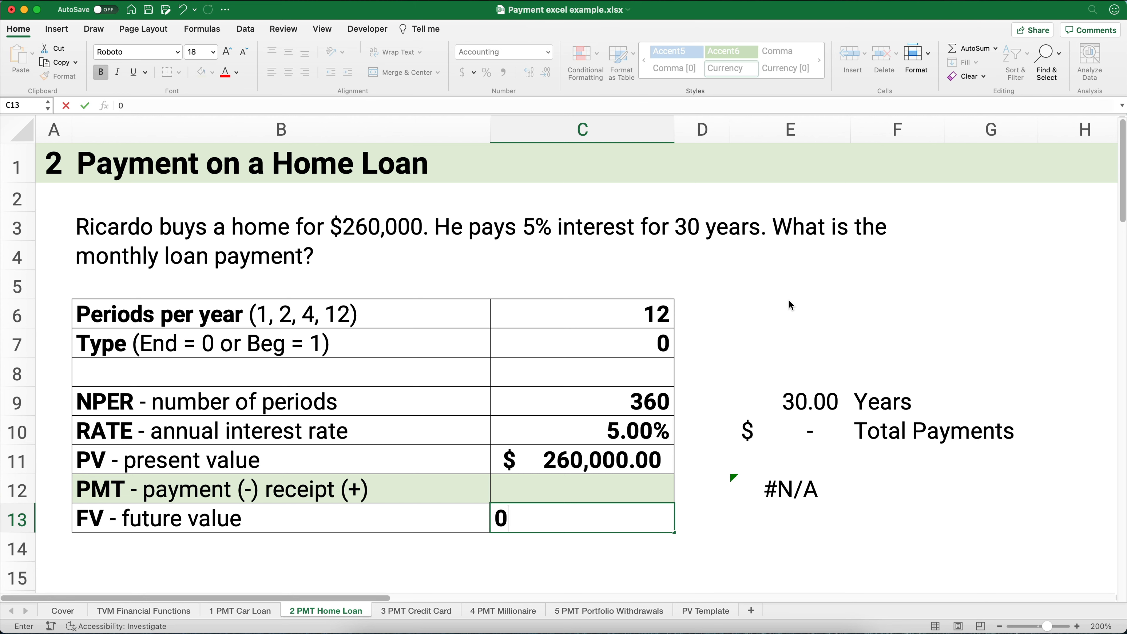
{"action": "key", "text": "Return"}
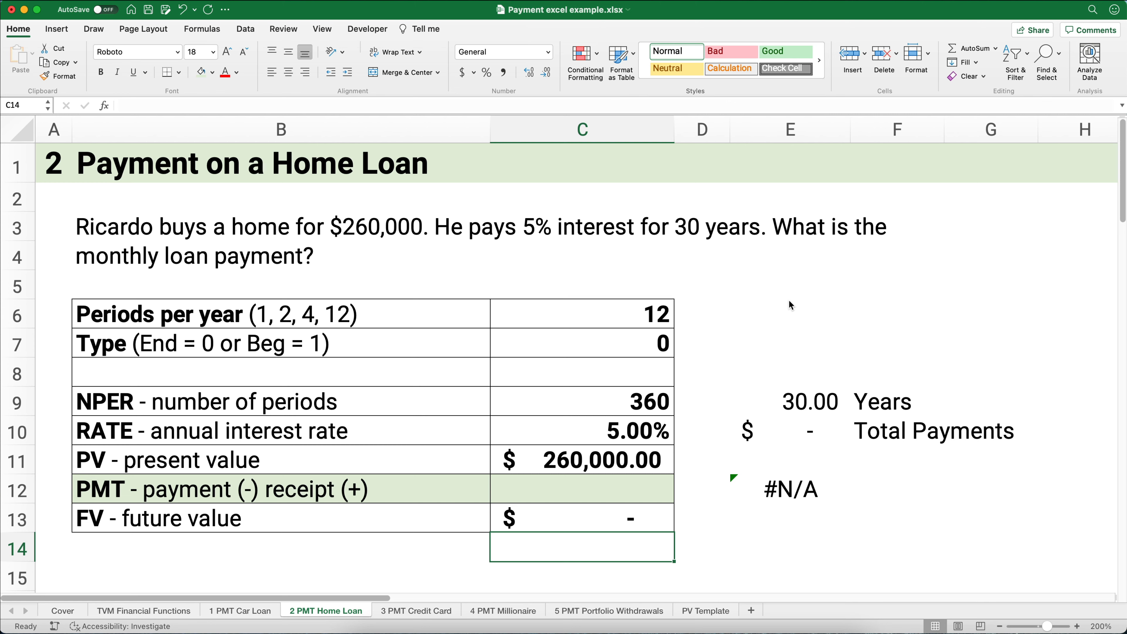
Step: Insert the PMT function in cell C12 and set its Rate argument to C10/C6
{"action": "left_click", "coordinate": [612, 487]}
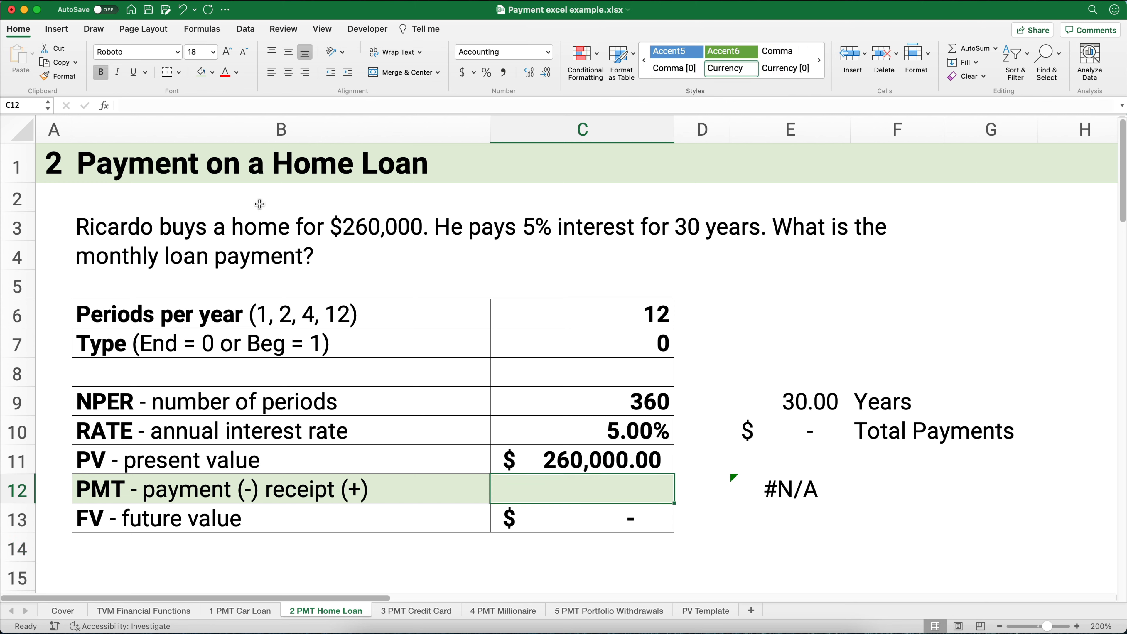
{"action": "left_click", "coordinate": [105, 105]}
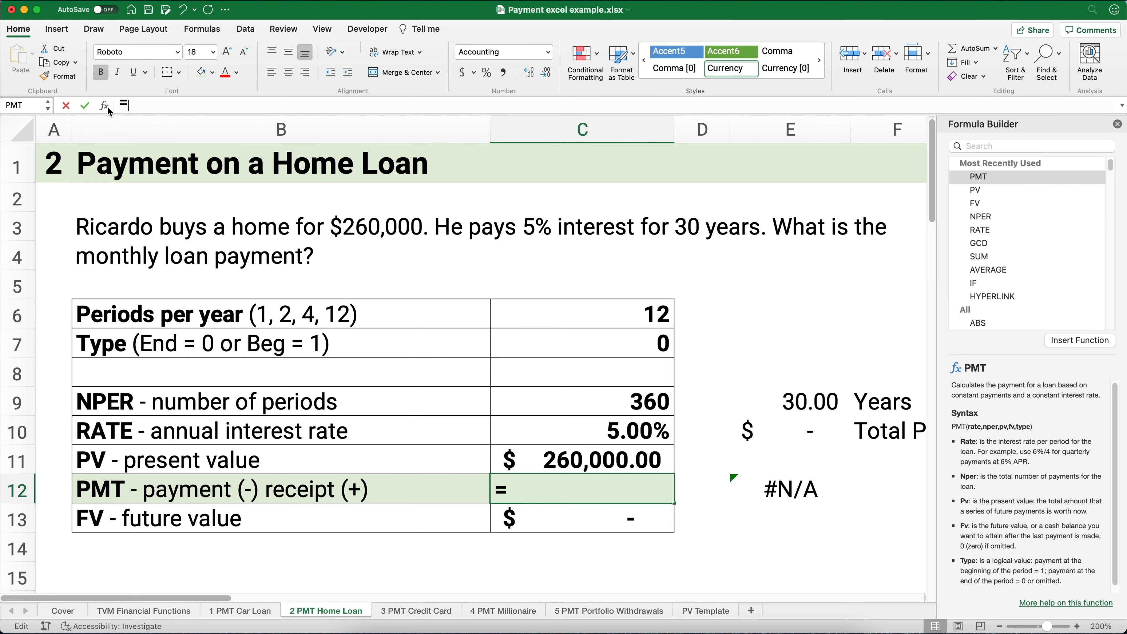
{"action": "left_click", "coordinate": [978, 178]}
{"action": "double_click", "coordinate": [979, 178]}
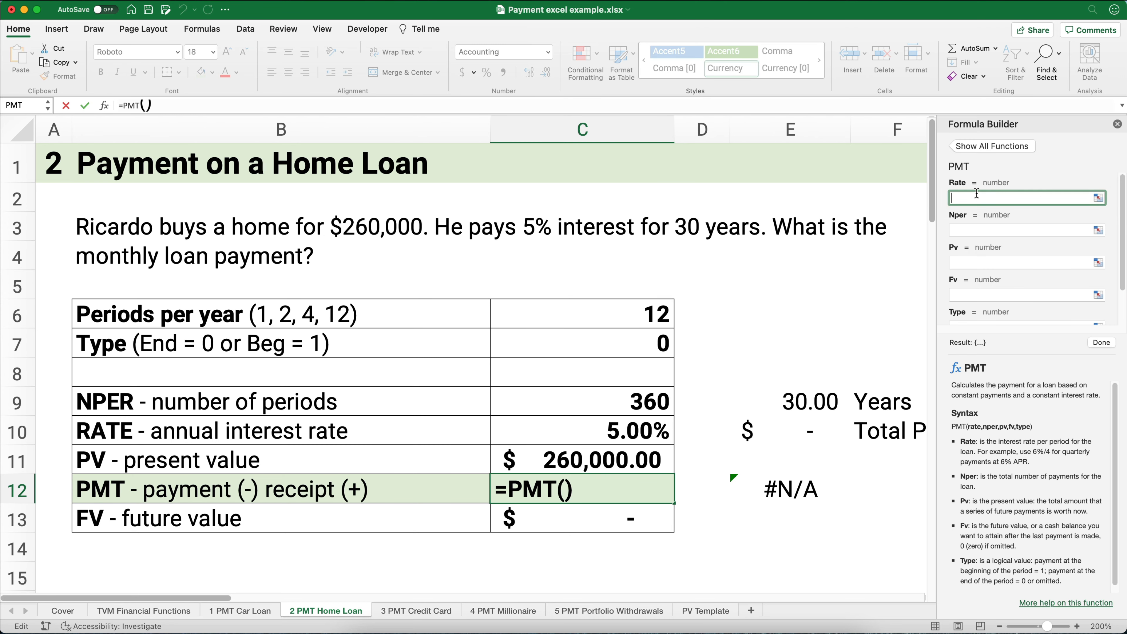
{"action": "left_click", "coordinate": [641, 430]}
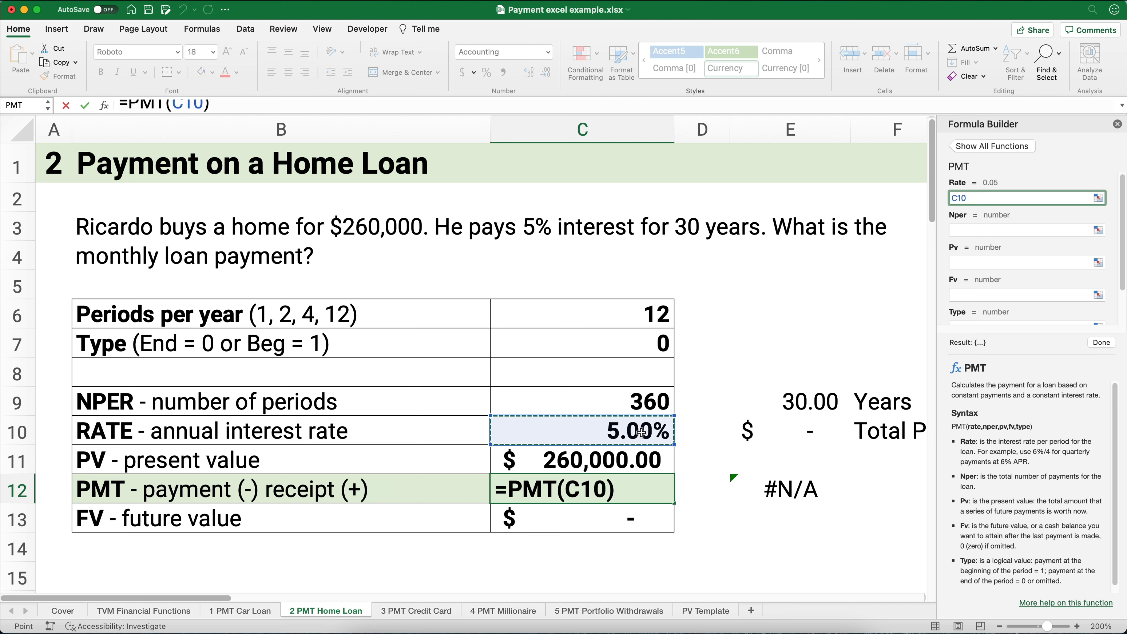
{"action": "type", "text": "/"}
{"action": "left_click", "coordinate": [663, 316]}
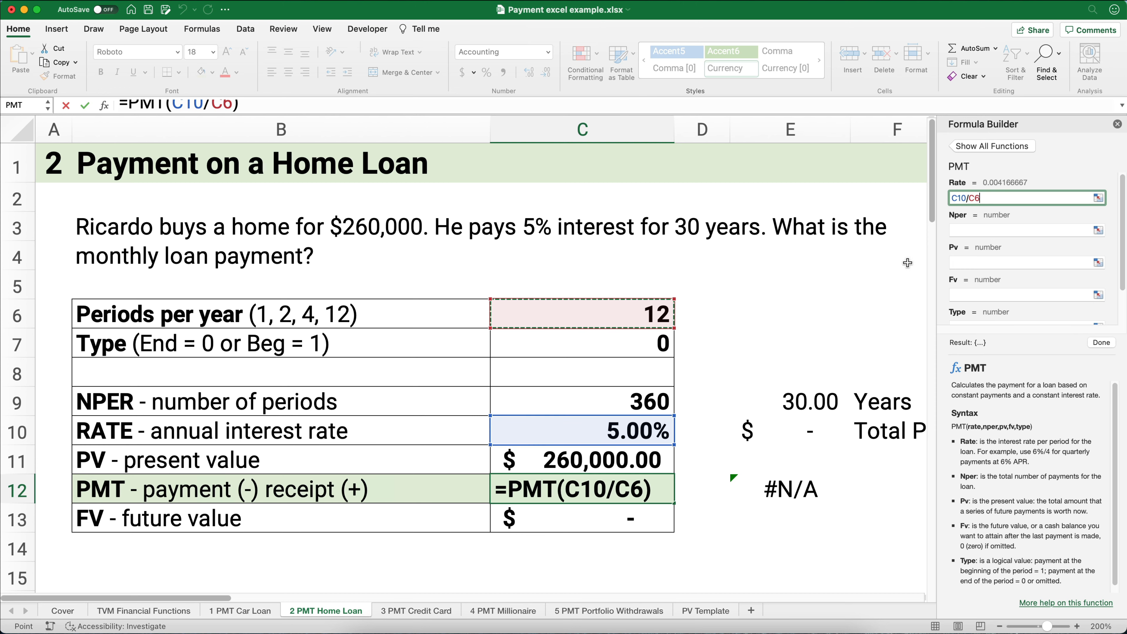
Step: Set the PMT function's Nper argument to C9 and its Pv argument to C11
{"action": "key", "text": "Tab"}
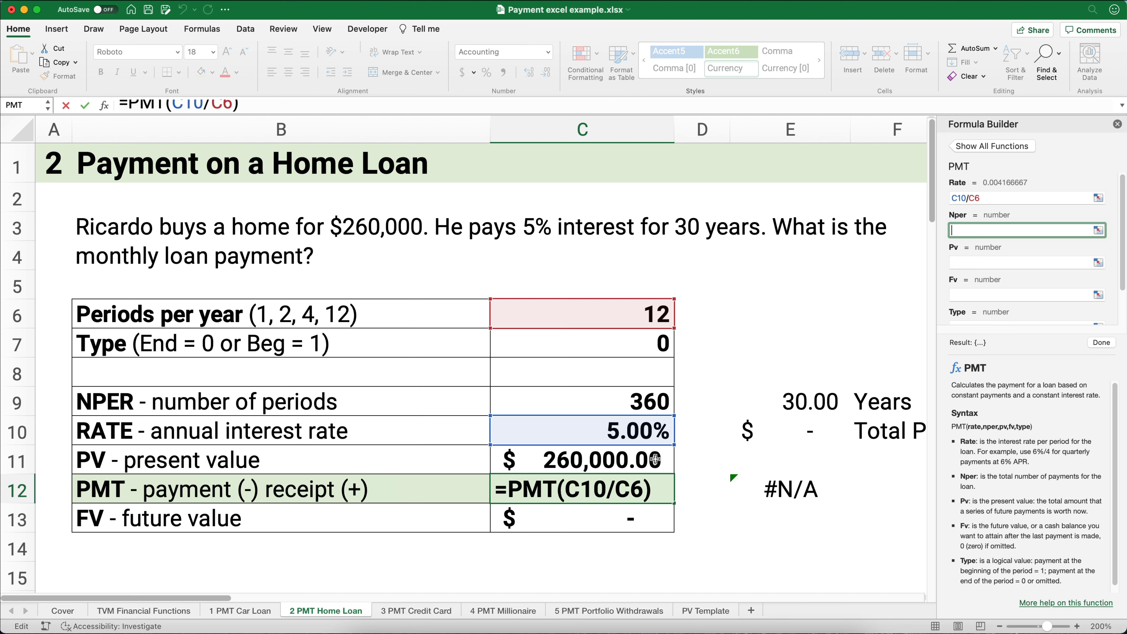
{"action": "left_click", "coordinate": [637, 403]}
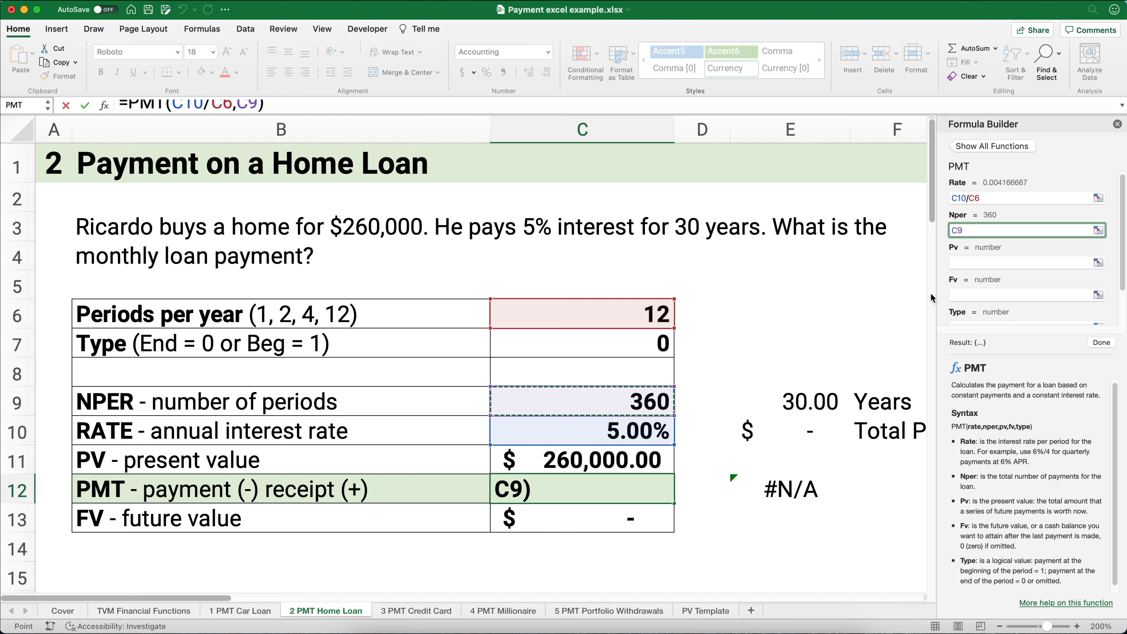
{"action": "key", "text": "Tab"}
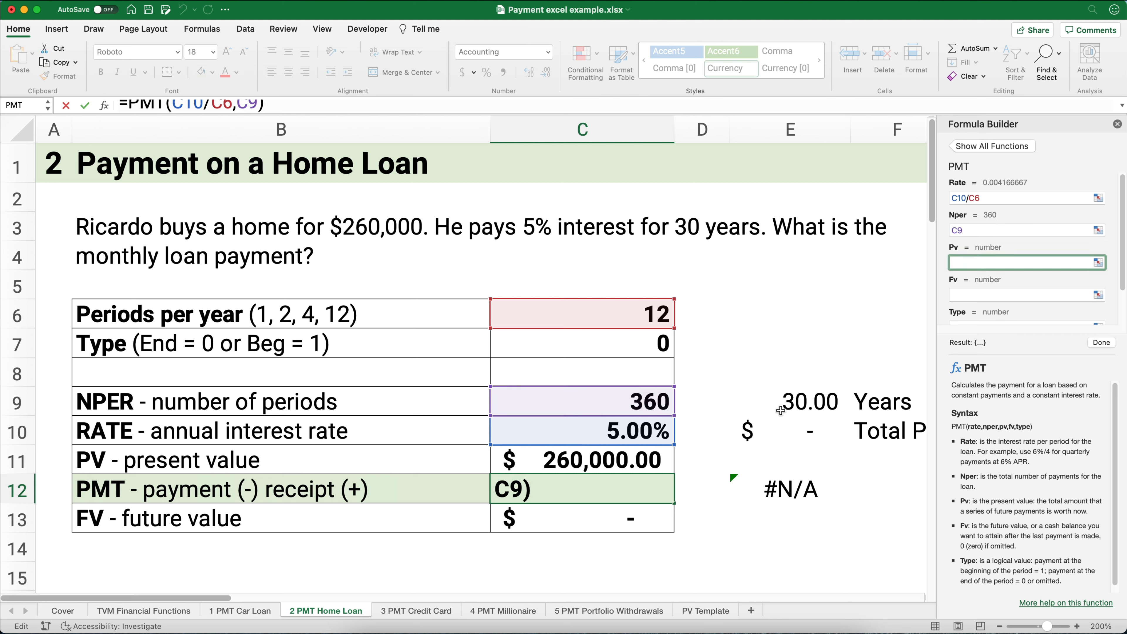
{"action": "left_click", "coordinate": [631, 459]}
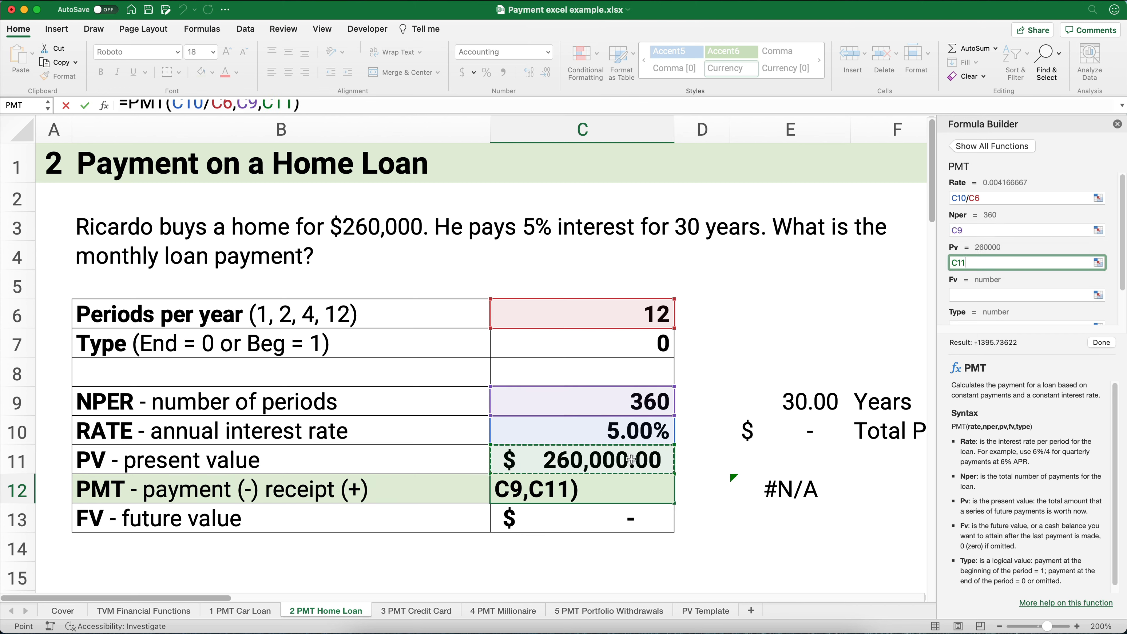
Step: Set the PMT function's Fv argument to C13 and its Type argument to C7
{"action": "left_click", "coordinate": [967, 295]}
{"action": "left_click", "coordinate": [655, 507]}
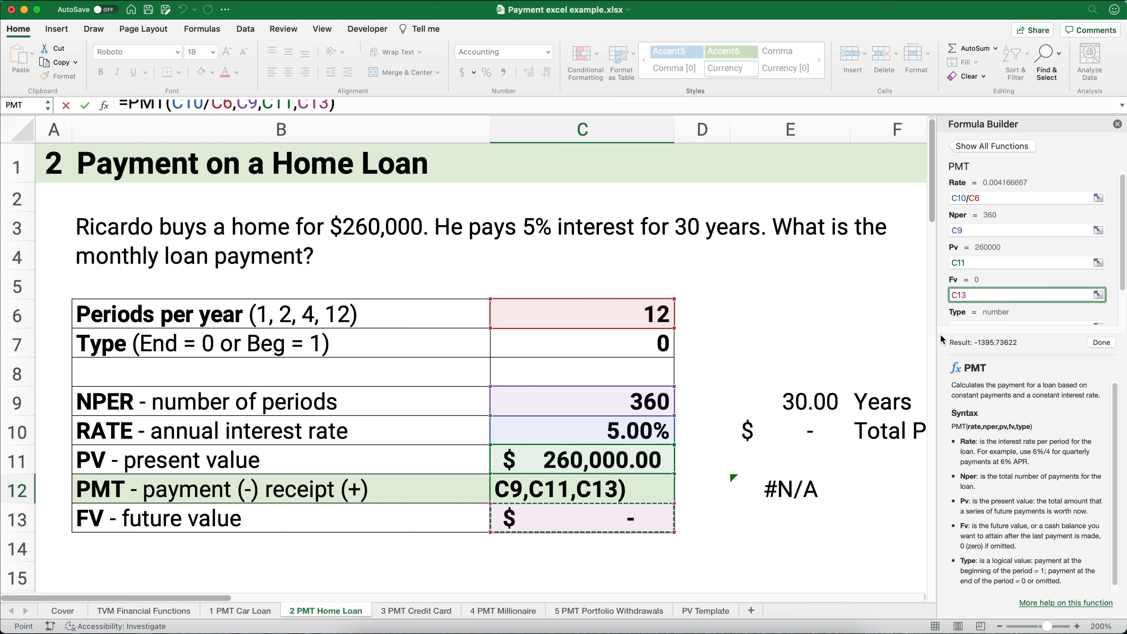
{"action": "left_click", "coordinate": [973, 303]}
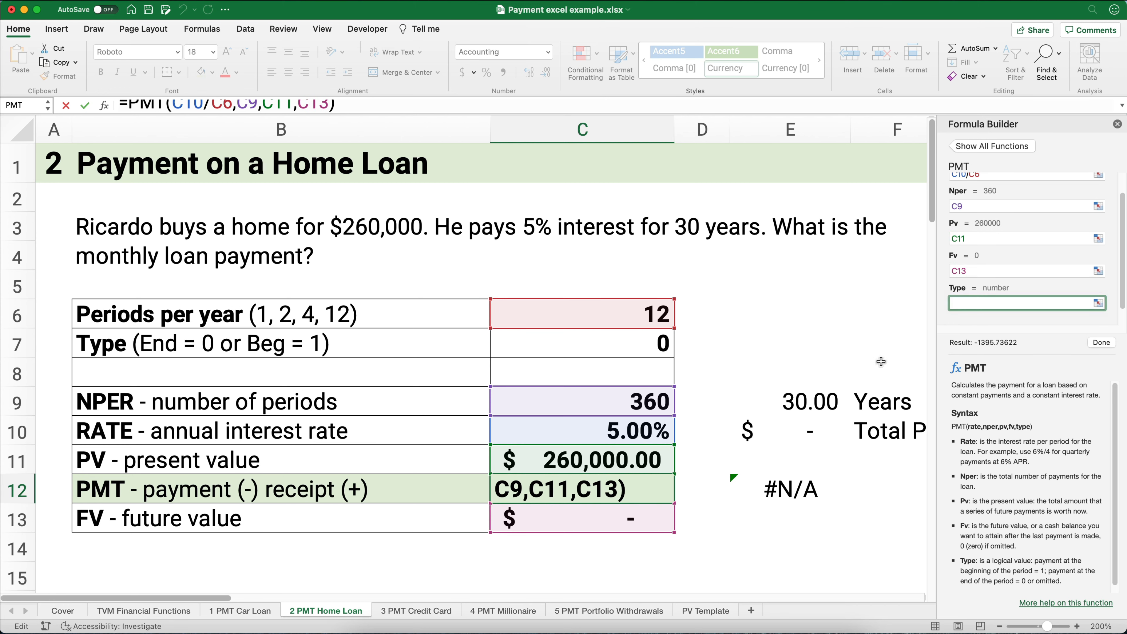
{"action": "left_click", "coordinate": [650, 350]}
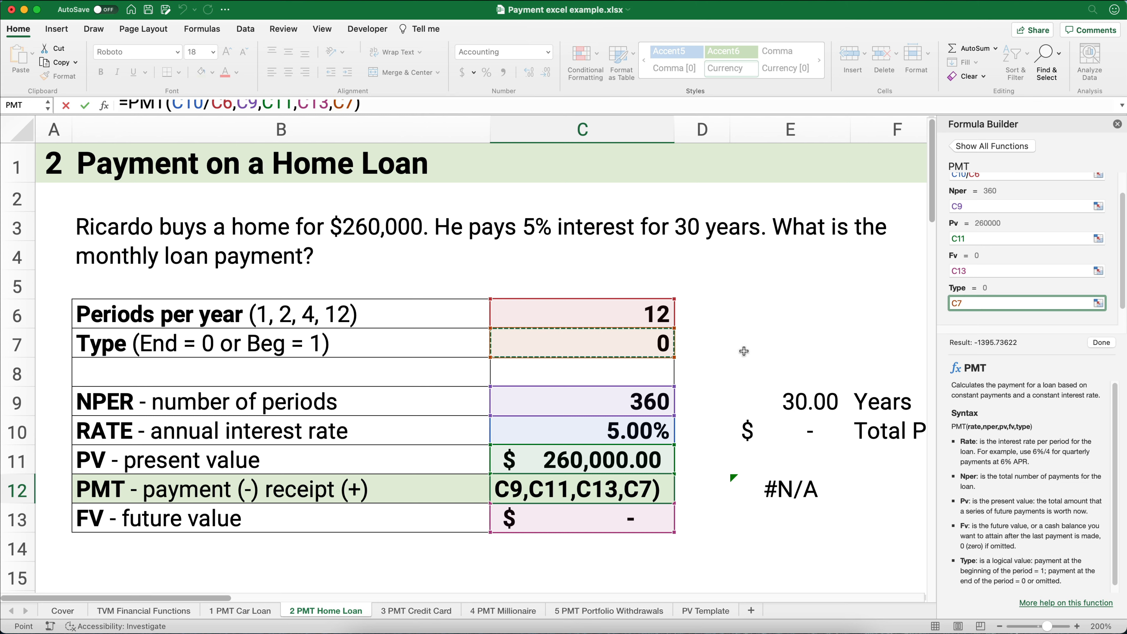
Step: Complete the PMT formula in C12, apply the Accounting number format to that cell, and close the formula builder
{"action": "left_click", "coordinate": [1100, 343]}
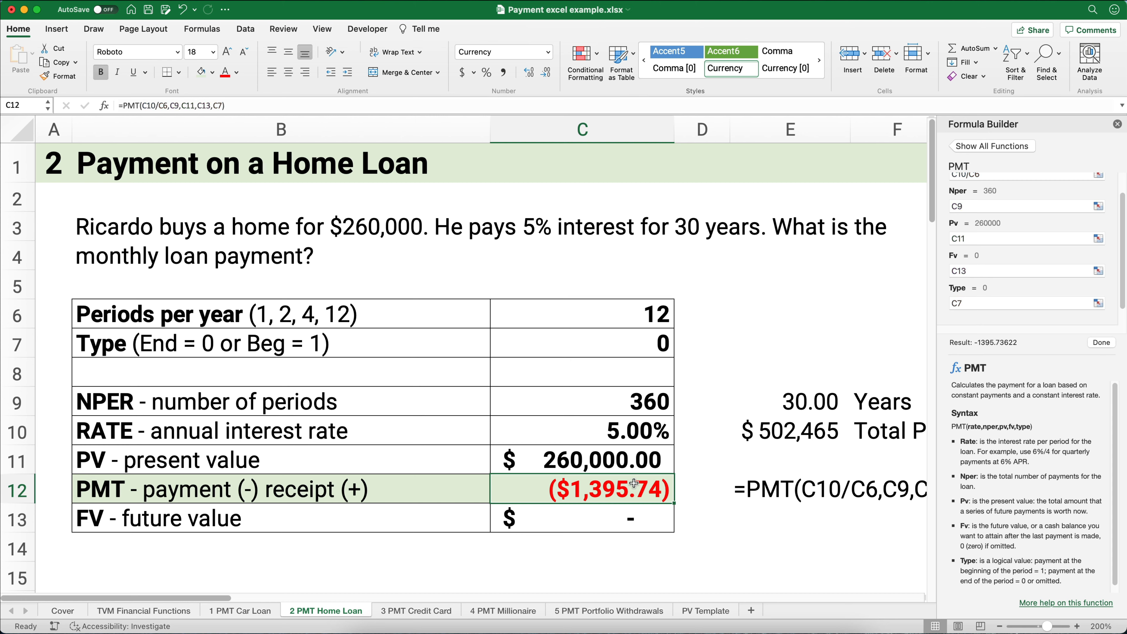
{"action": "left_click", "coordinate": [463, 73]}
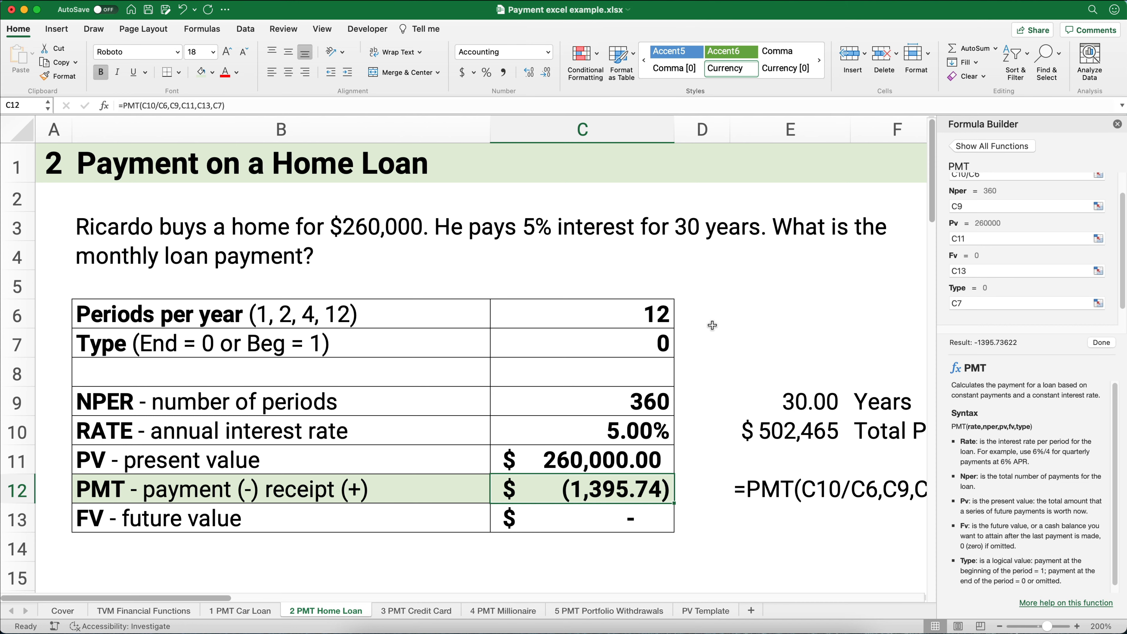
{"action": "left_click", "coordinate": [1117, 124]}
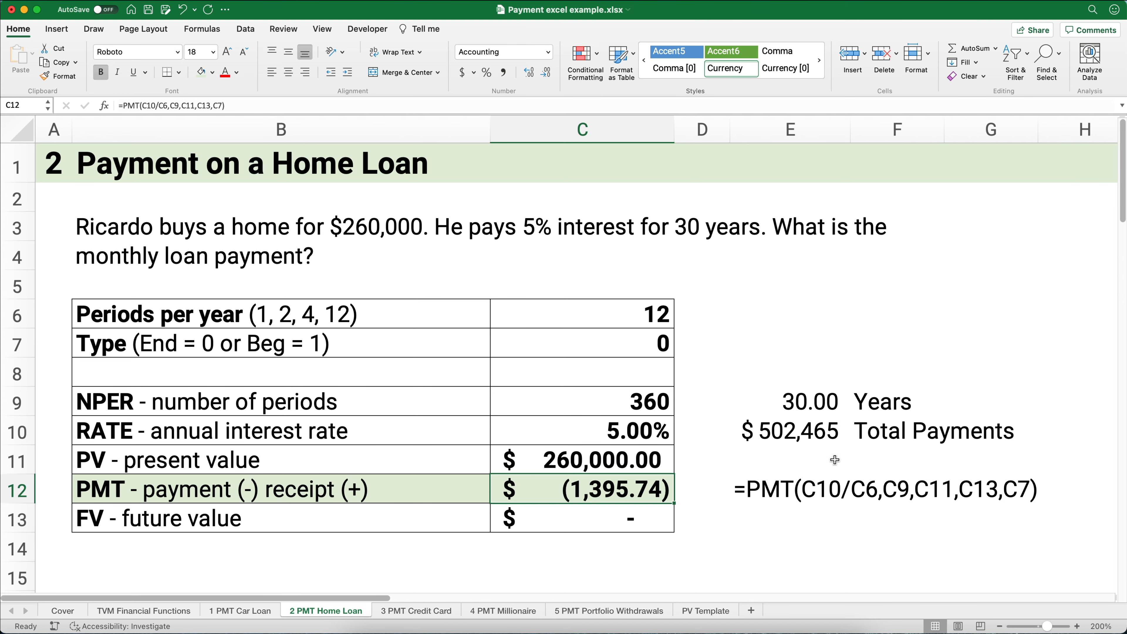
Step: Check the total payments formula in E10 and try a shorter home loan term by setting NPER in C9 to 240
{"action": "left_click", "coordinate": [774, 435]}
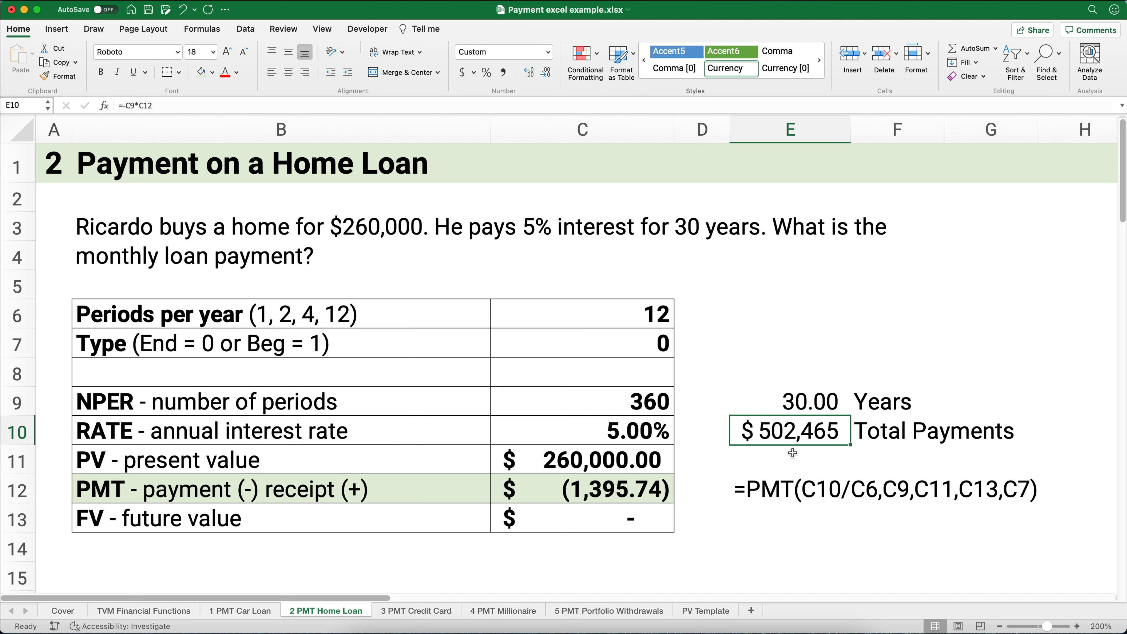
{"action": "left_click", "coordinate": [633, 405]}
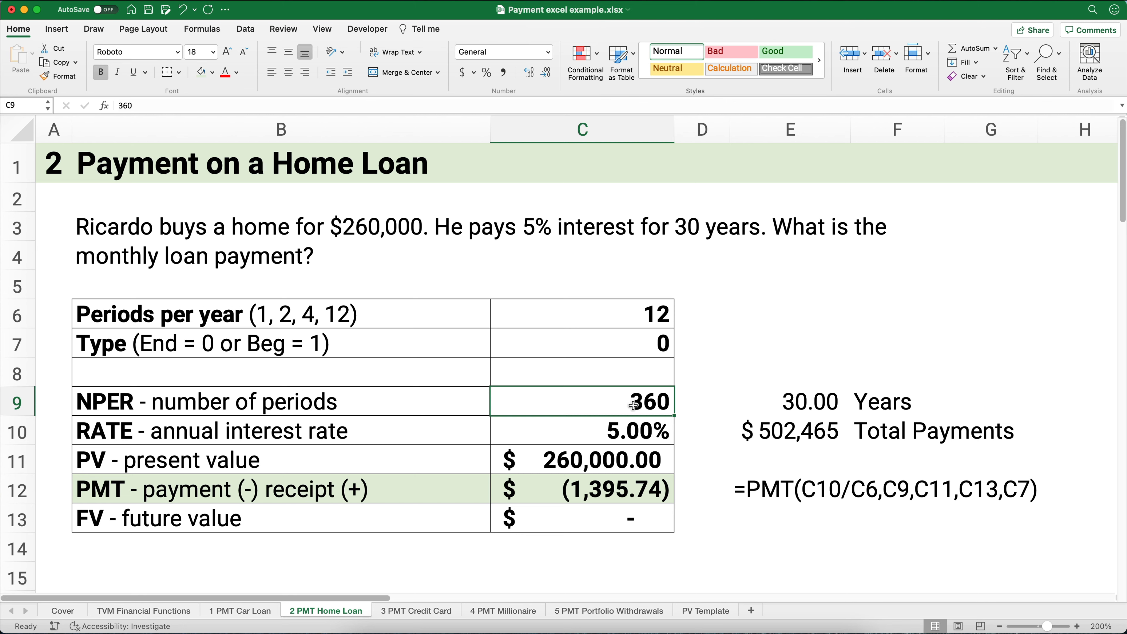
{"action": "type", "text": "240"}
{"action": "key", "text": "Return"}
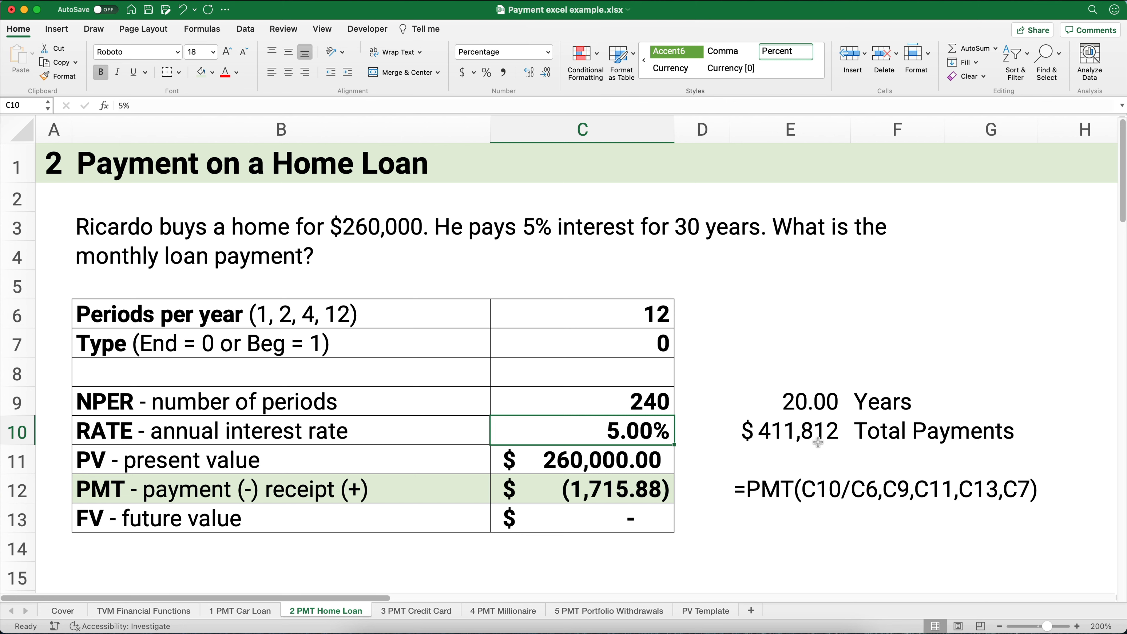
Step: Undo the NPER change in C9 and leave the payment in C12 in Accounting format
{"action": "key", "text": "super+z"}
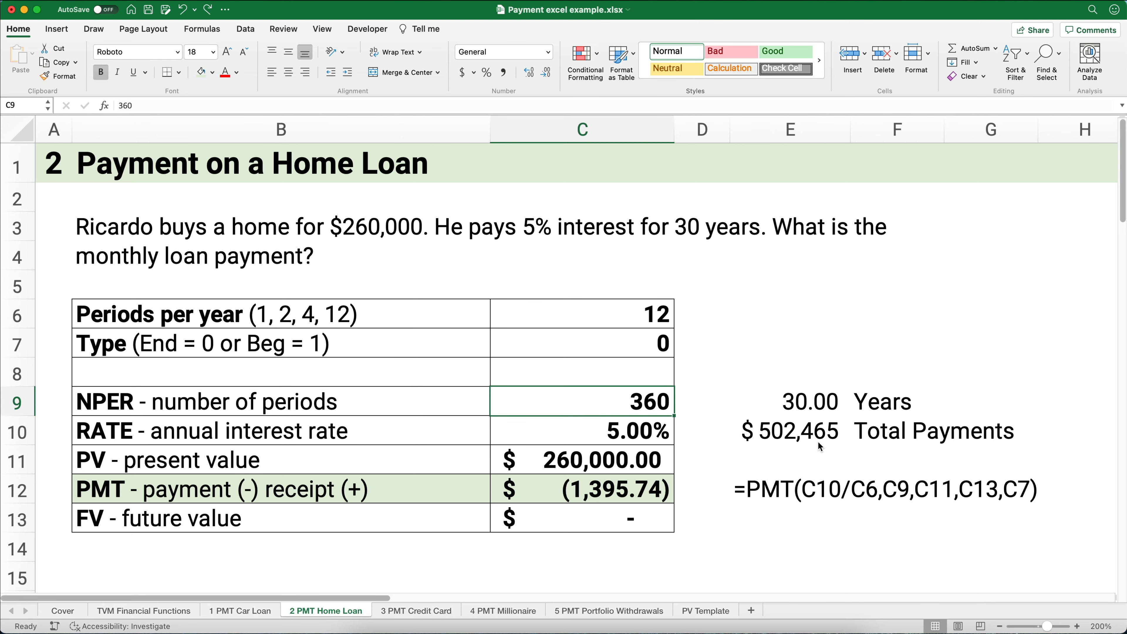
{"action": "key", "text": "super+z"}
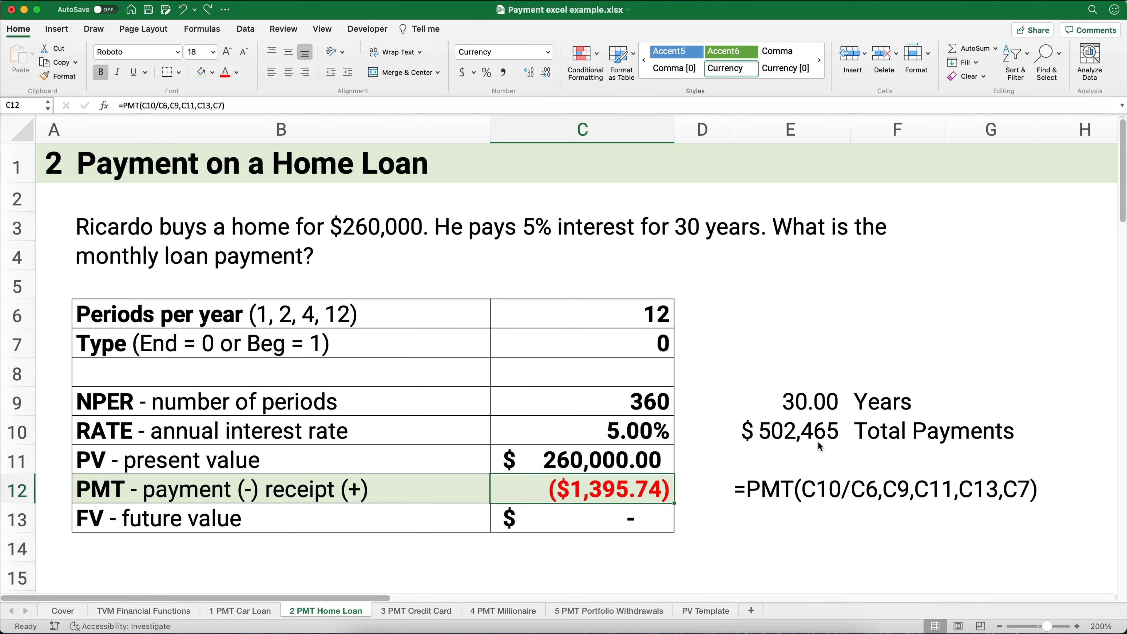
{"action": "left_click", "coordinate": [462, 78]}
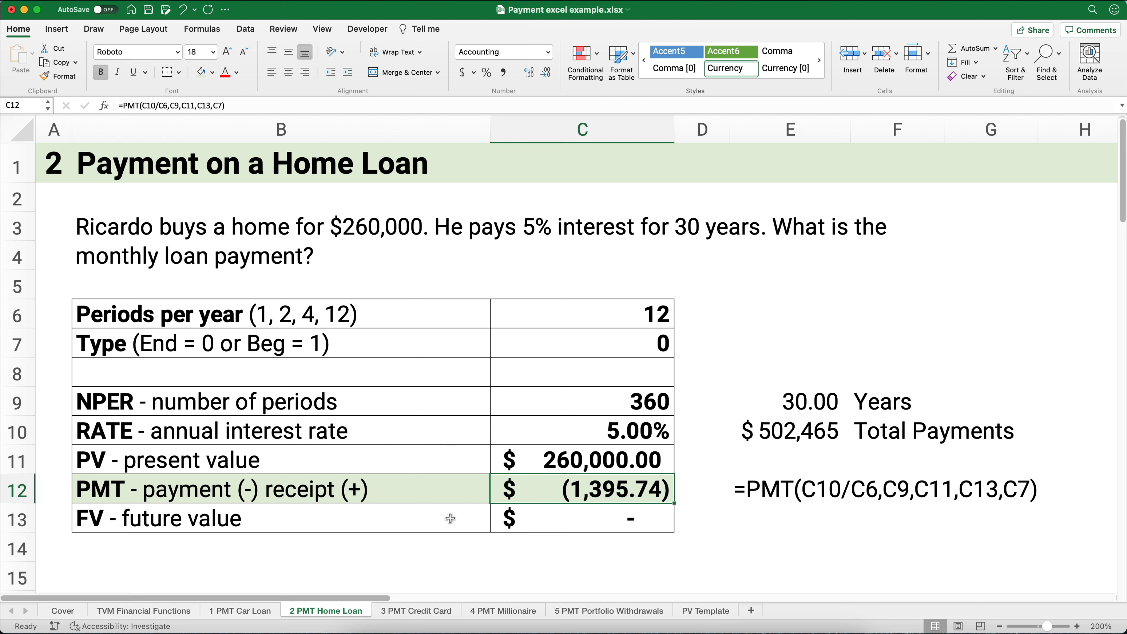
Step: Clear the existing payment formula from C12 on the 3 PMT Credit Card sheet
{"action": "left_click", "coordinate": [424, 611]}
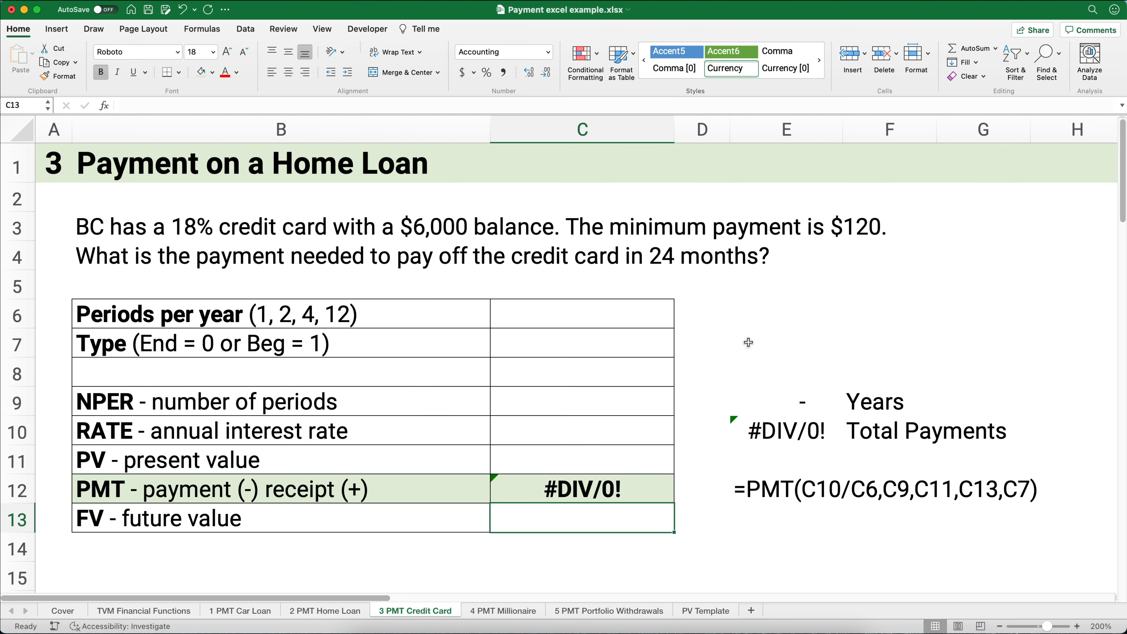
{"action": "left_click", "coordinate": [758, 340]}
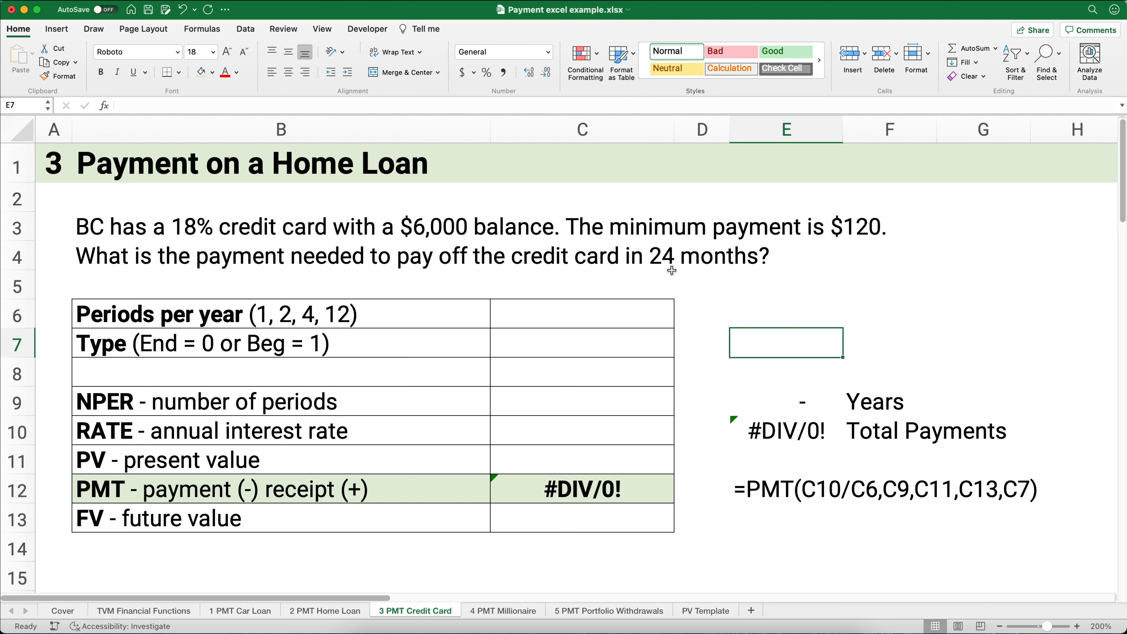
{"action": "left_click", "coordinate": [604, 318]}
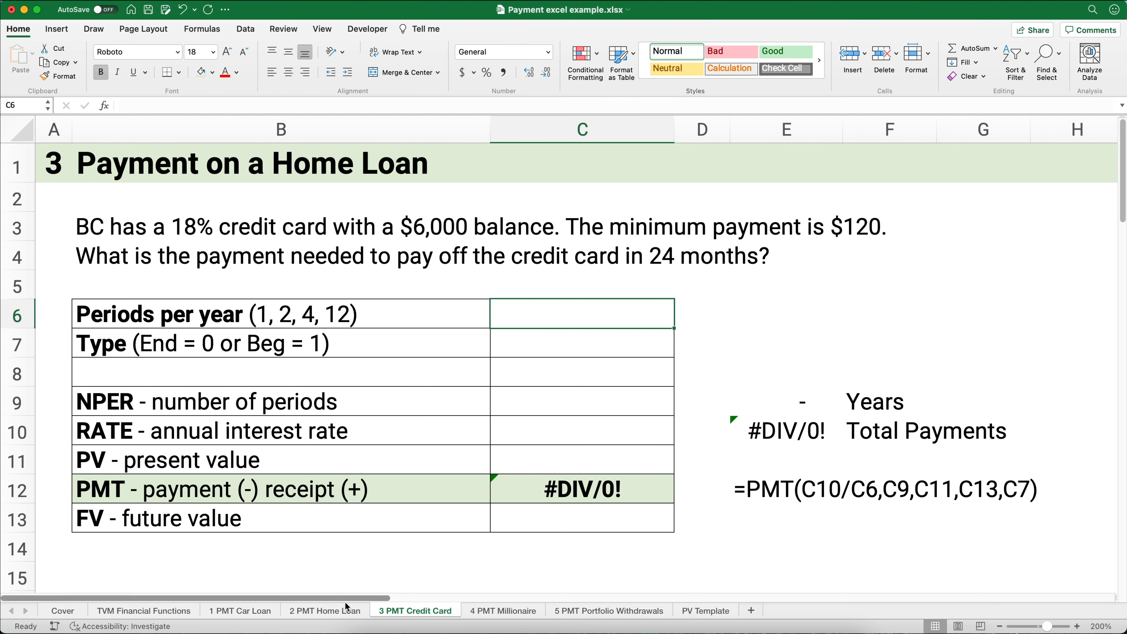
{"action": "left_click", "coordinate": [343, 612]}
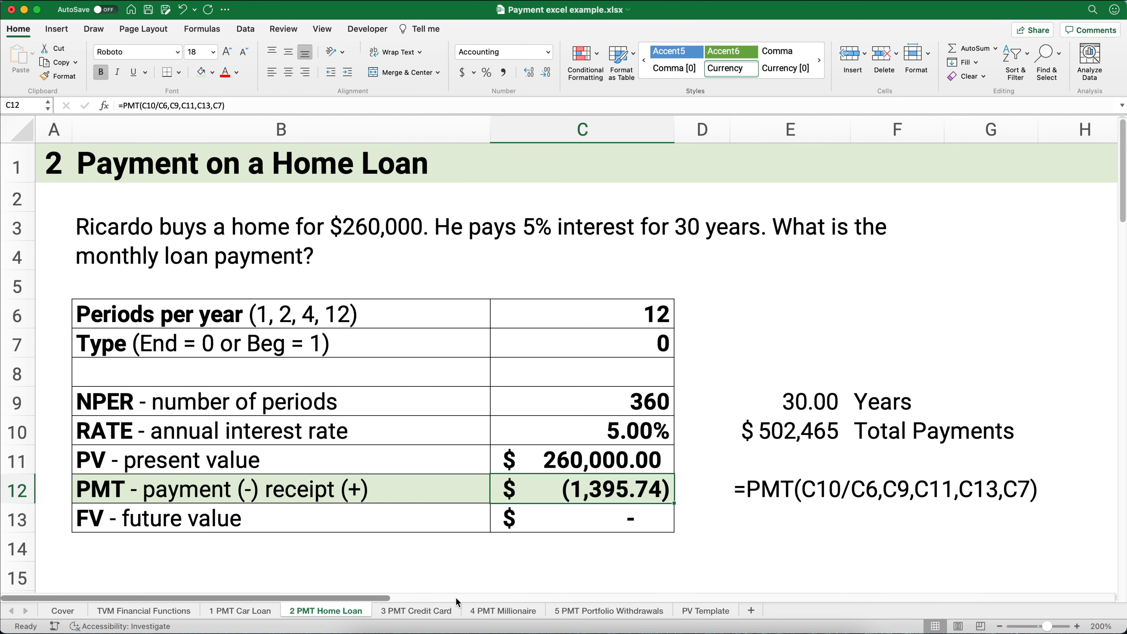
{"action": "left_click", "coordinate": [416, 613]}
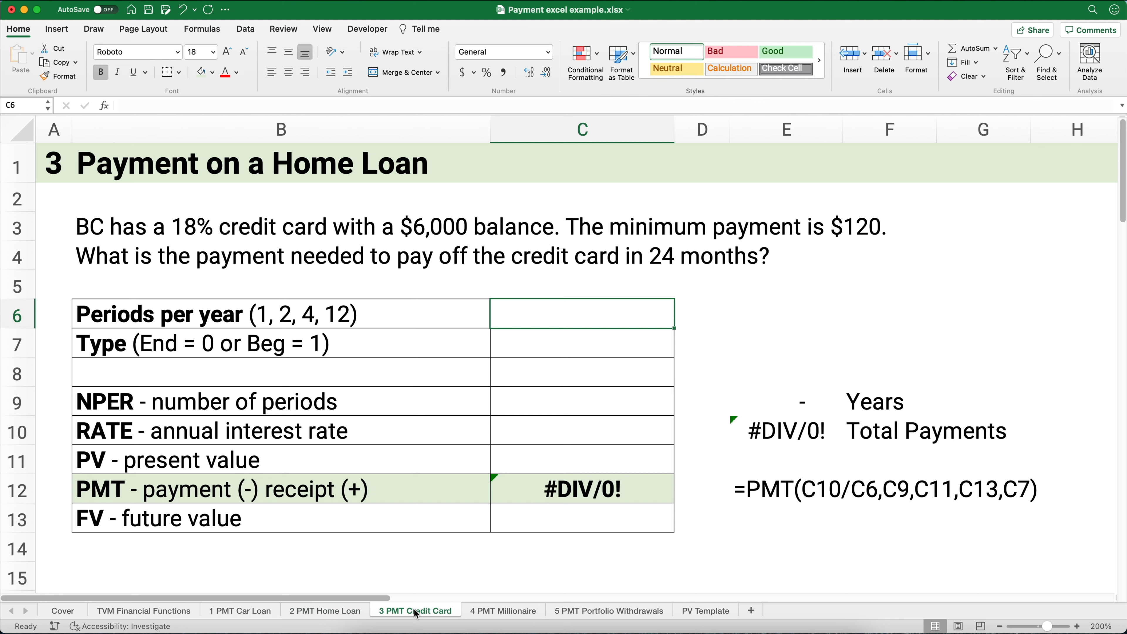
{"action": "left_click", "coordinate": [547, 485]}
{"action": "key", "text": "Delete"}
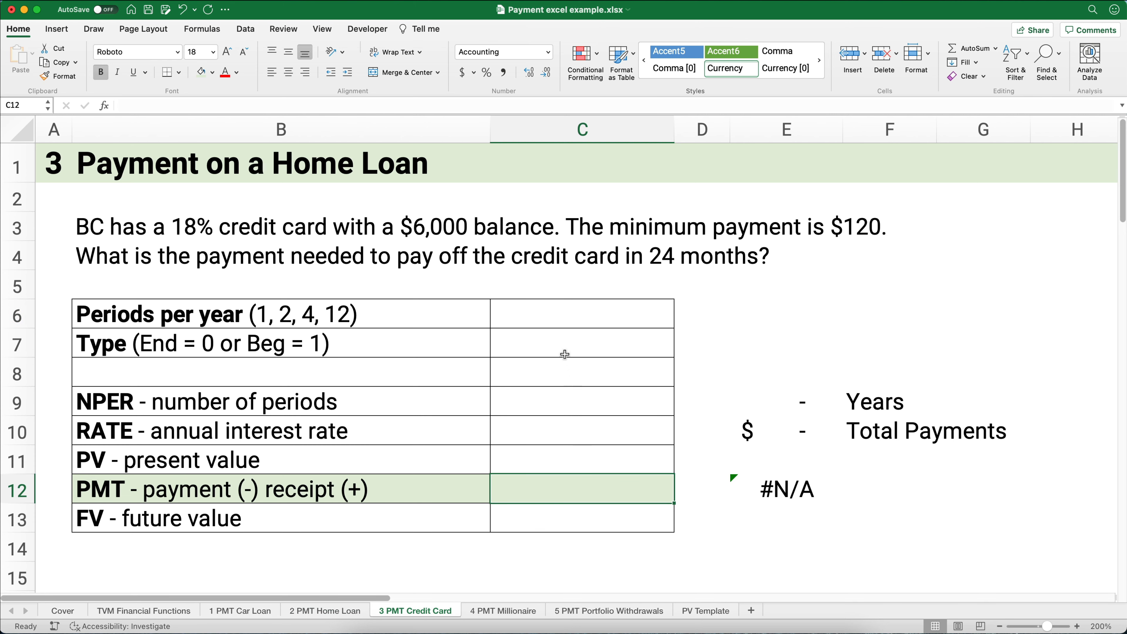
Step: Enter 12 periods per year in C6 and a payment type of 0 in C7
{"action": "left_click", "coordinate": [565, 320]}
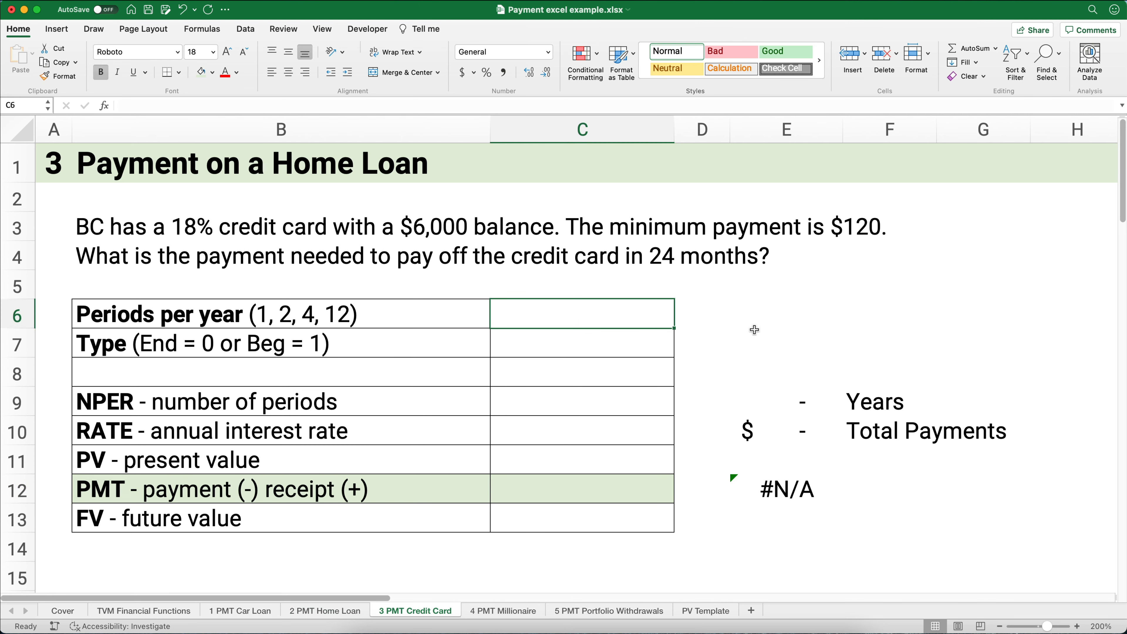
{"action": "type", "text": "12"}
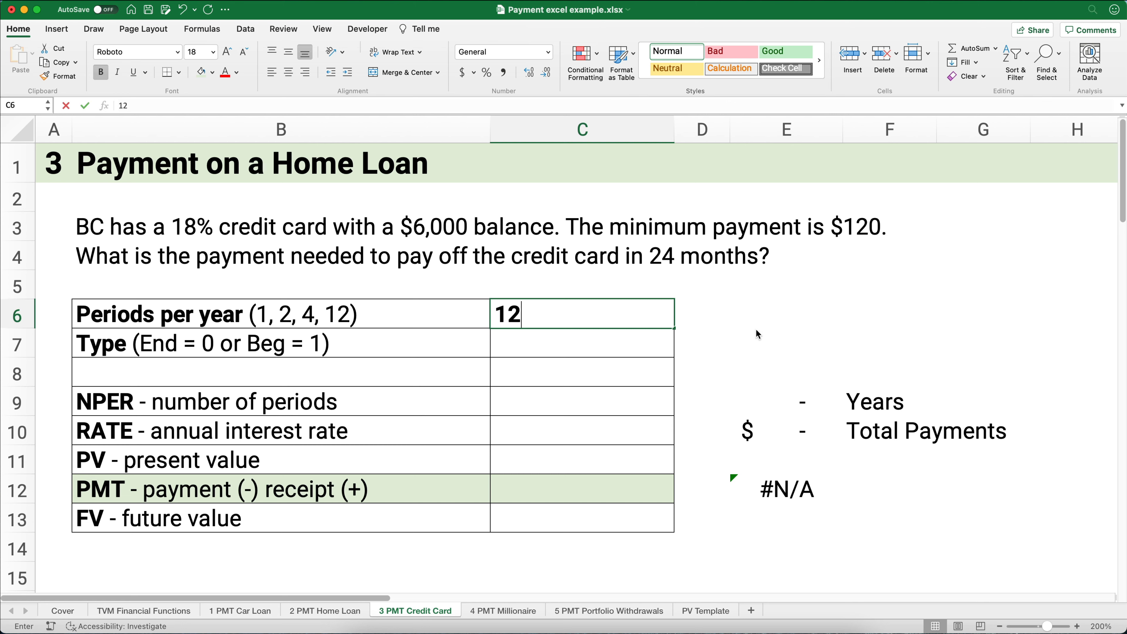
{"action": "key", "text": "Return"}
{"action": "type", "text": "0"}
{"action": "key", "text": "Return"}
{"action": "key", "text": "Return"}
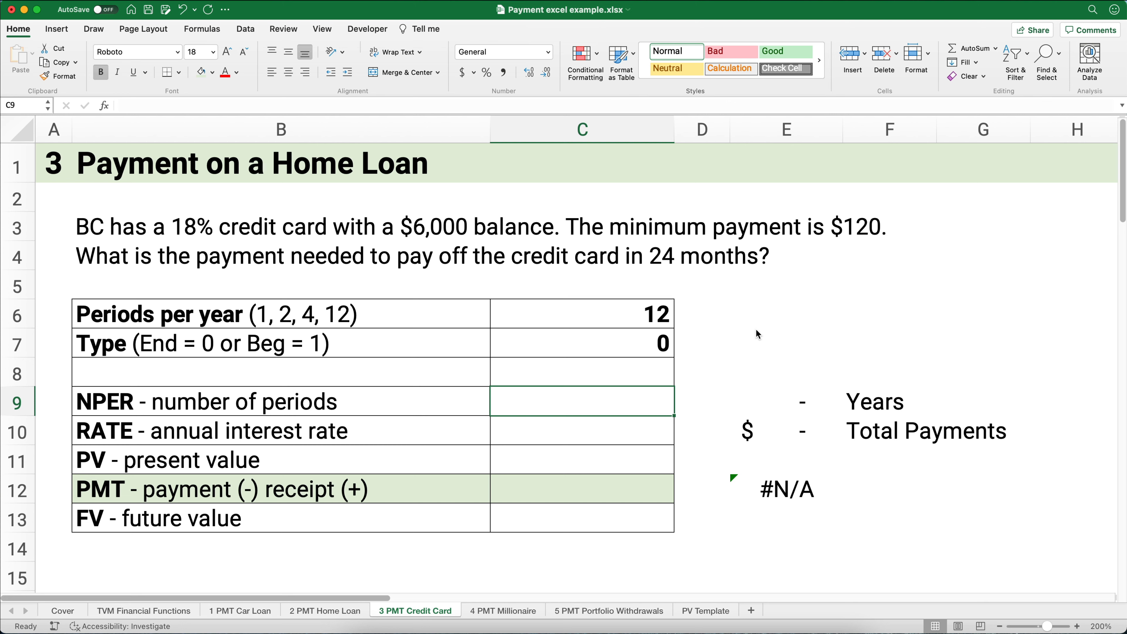
Step: Enter 24 as the number of periods in C9 and an annual interest rate of 18% in C10
{"action": "type", "text": "24"}
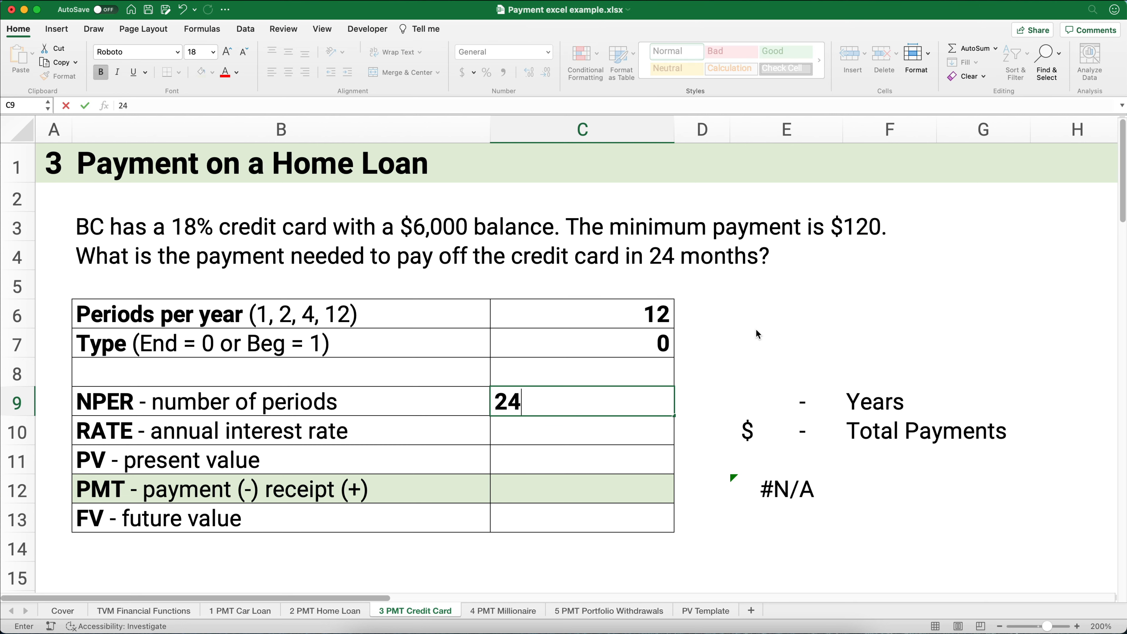
{"action": "key", "text": "Return"}
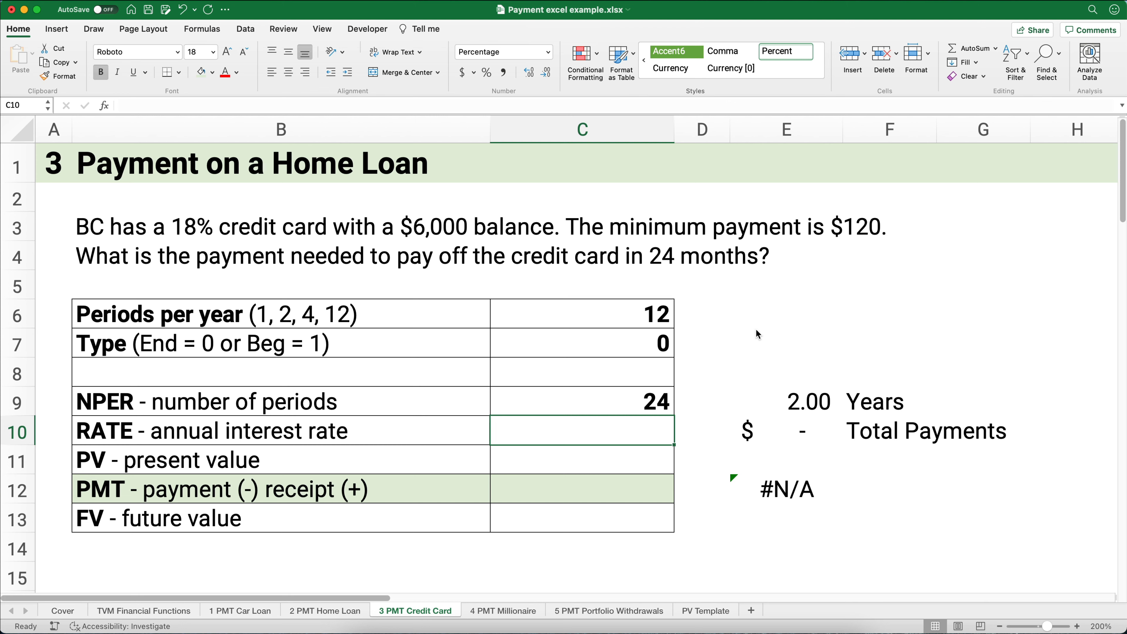
{"action": "type", "text": "18"}
{"action": "key", "text": "Return"}
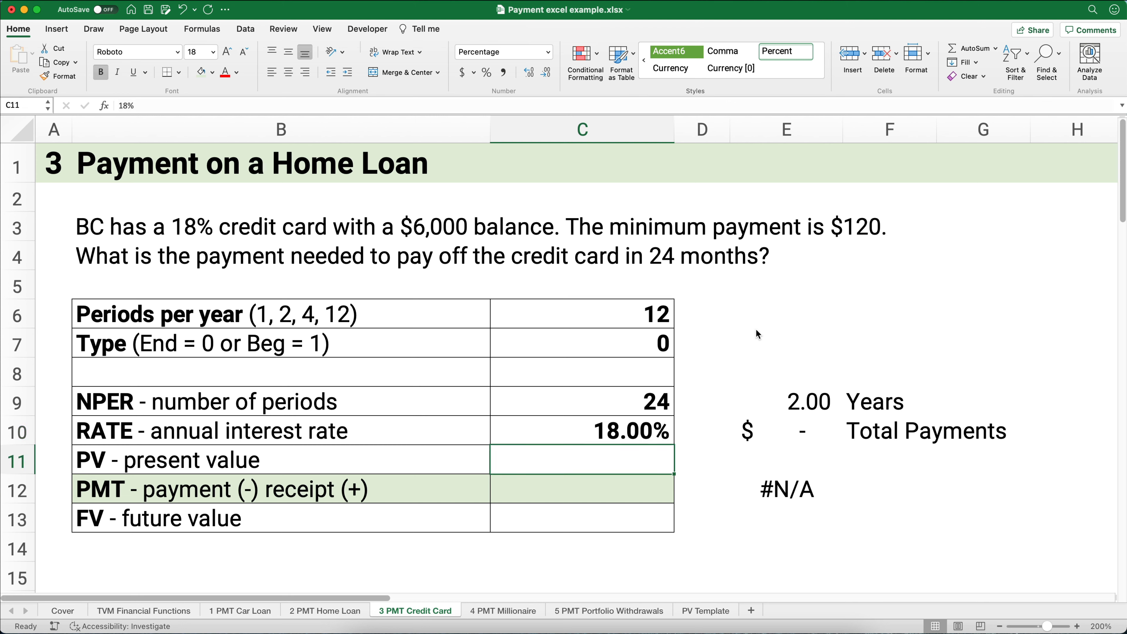
Step: Enter a present value of 6000 in C11 and a future value of 0 in C13
{"action": "type", "text": "6000"}
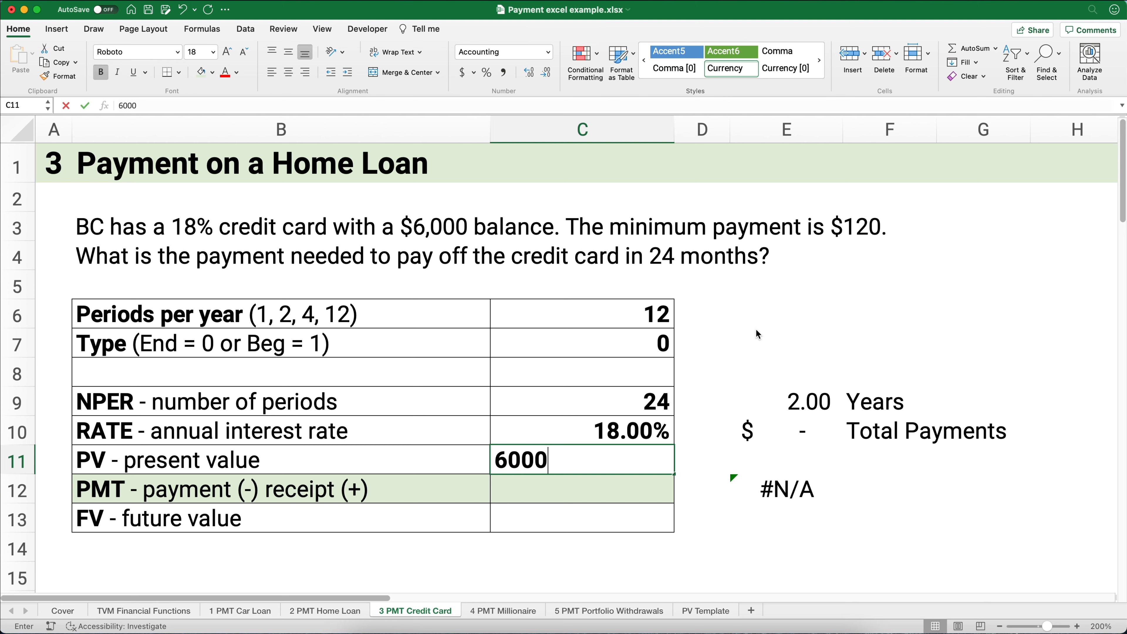
{"action": "key", "text": "Return"}
{"action": "key", "text": "Return"}
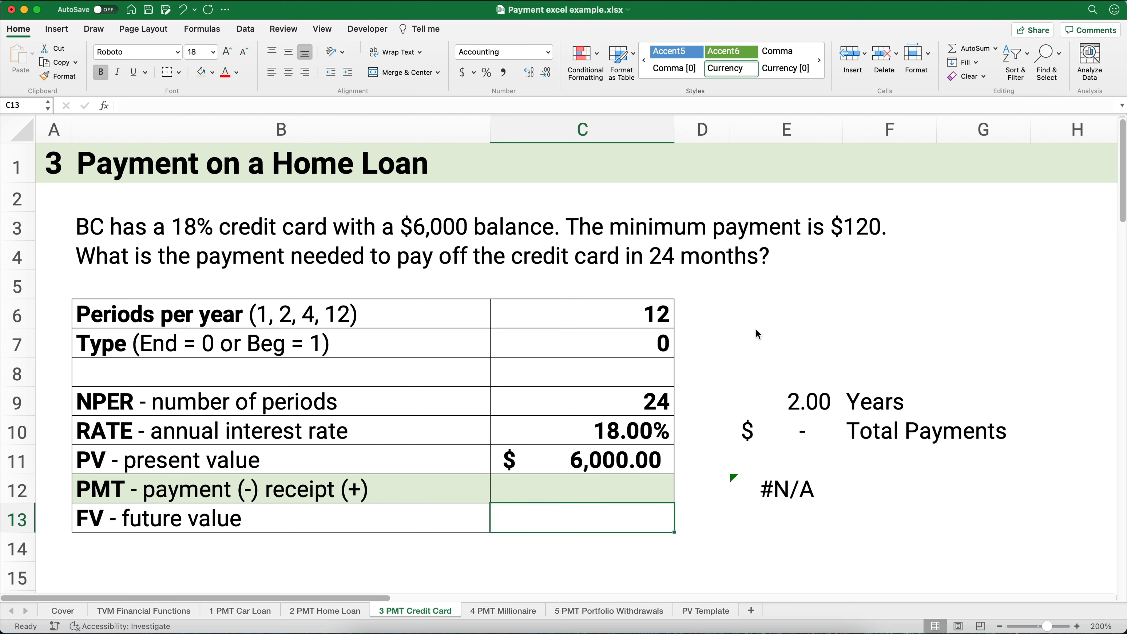
{"action": "type", "text": "0"}
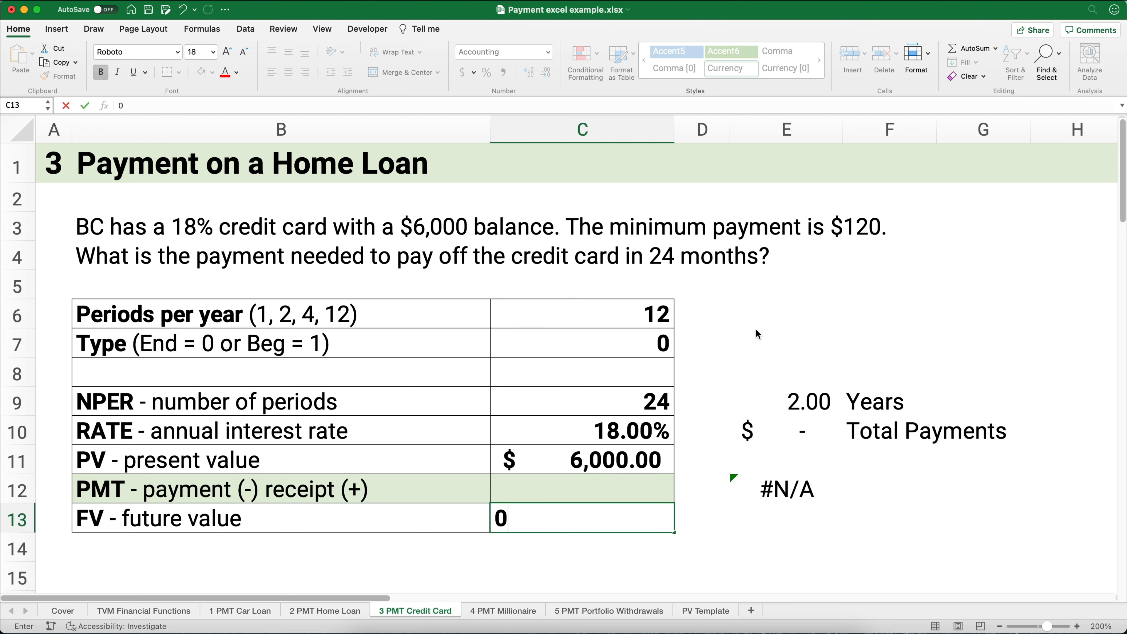
{"action": "key", "text": "Return"}
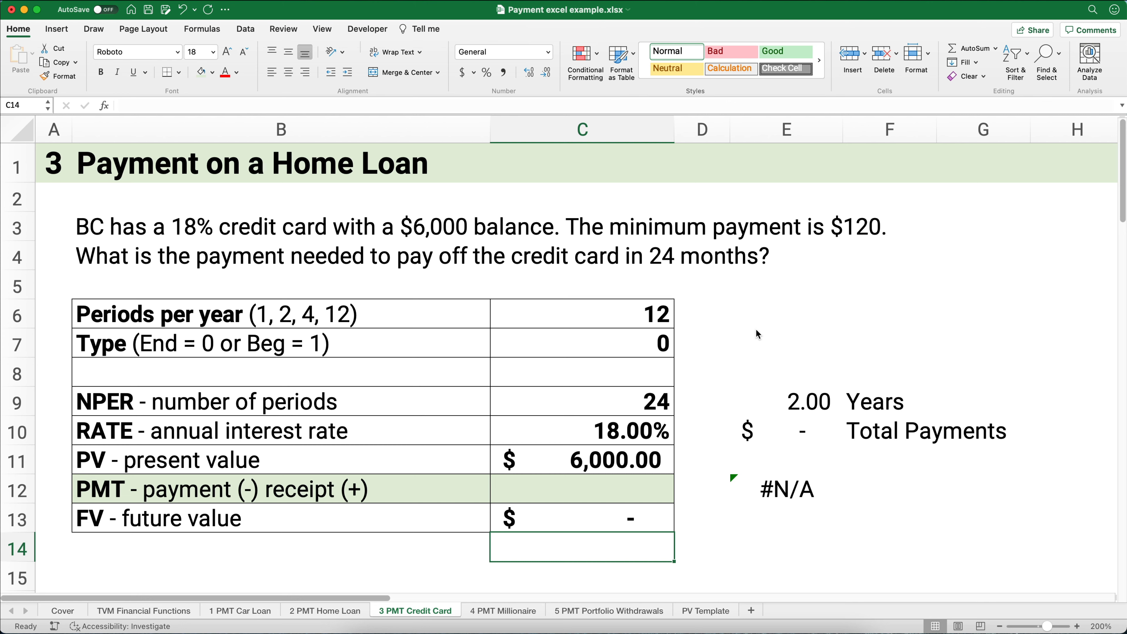
Step: Insert the PMT function in the credit card sheet's cell C12 and set its Rate argument to C10/C6
{"action": "left_click", "coordinate": [602, 489]}
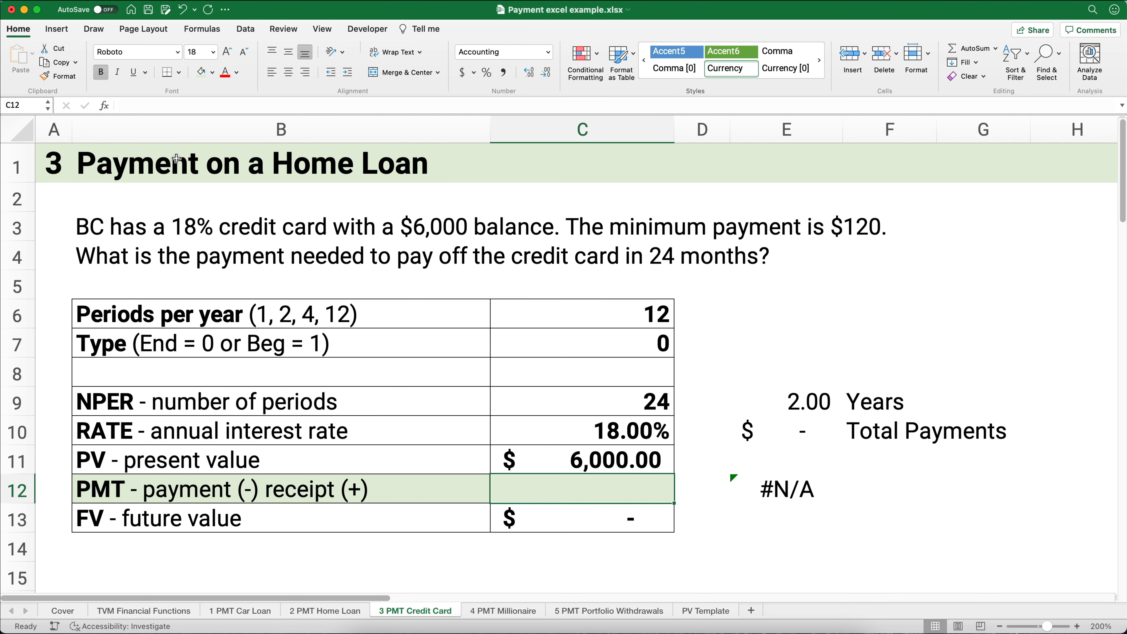
{"action": "left_click", "coordinate": [105, 105]}
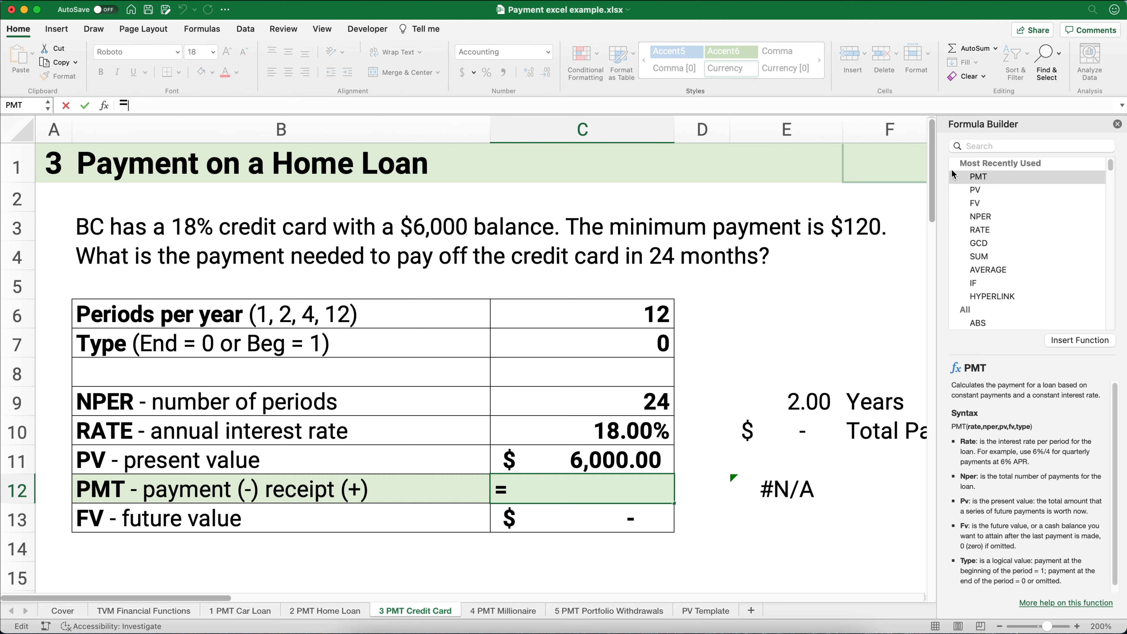
{"action": "double_click", "coordinate": [982, 180]}
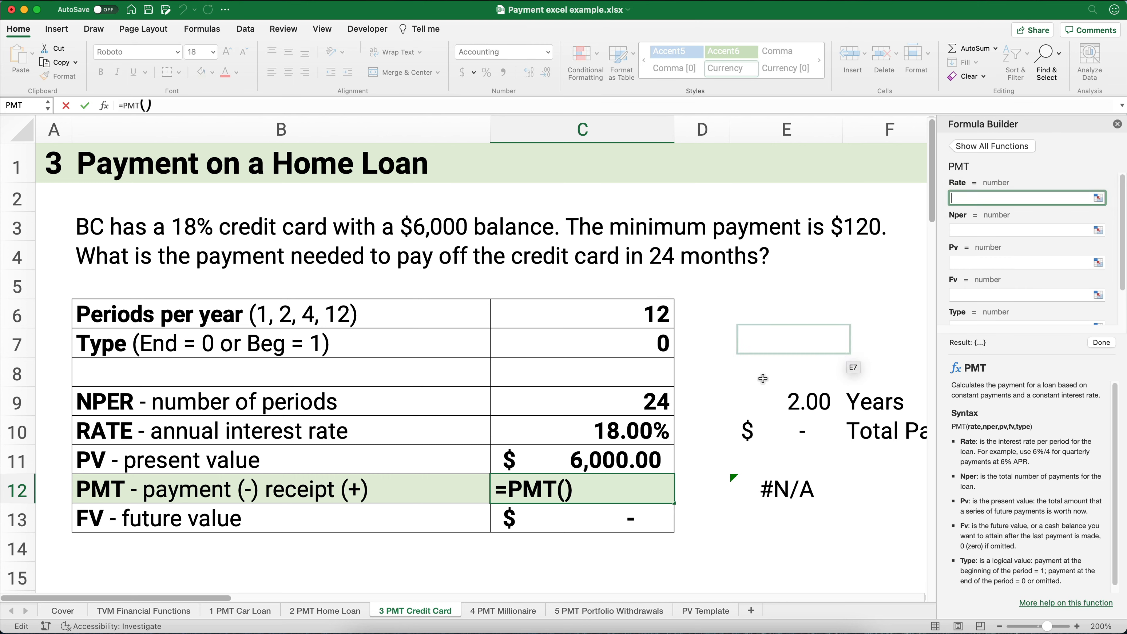
{"action": "left_click", "coordinate": [631, 432]}
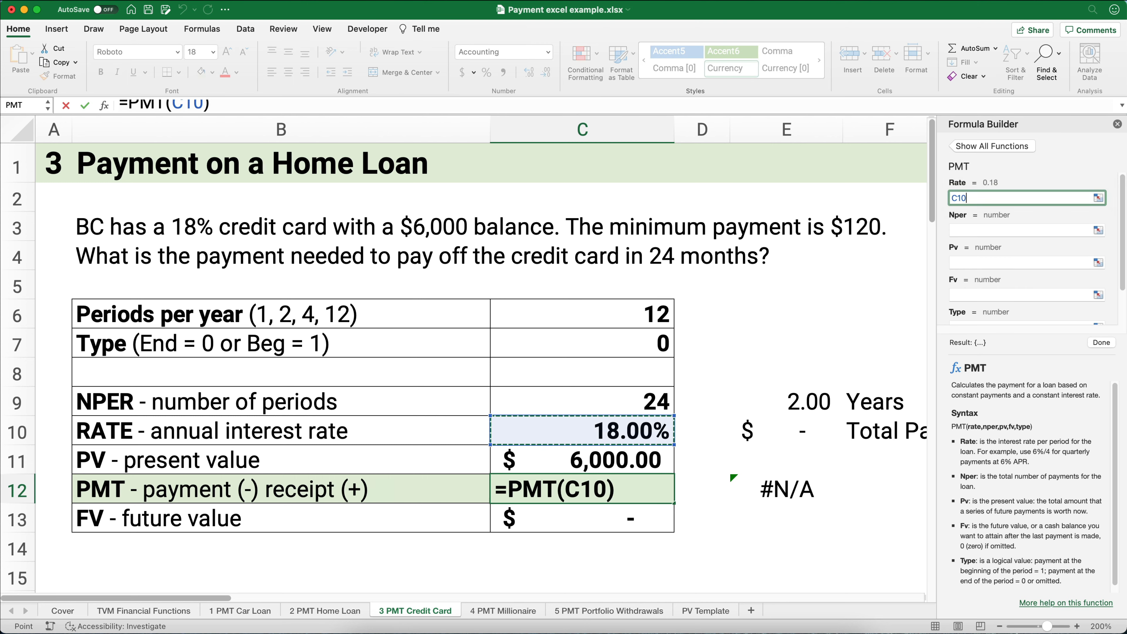
{"action": "type", "text": "/"}
{"action": "left_click", "coordinate": [638, 321]}
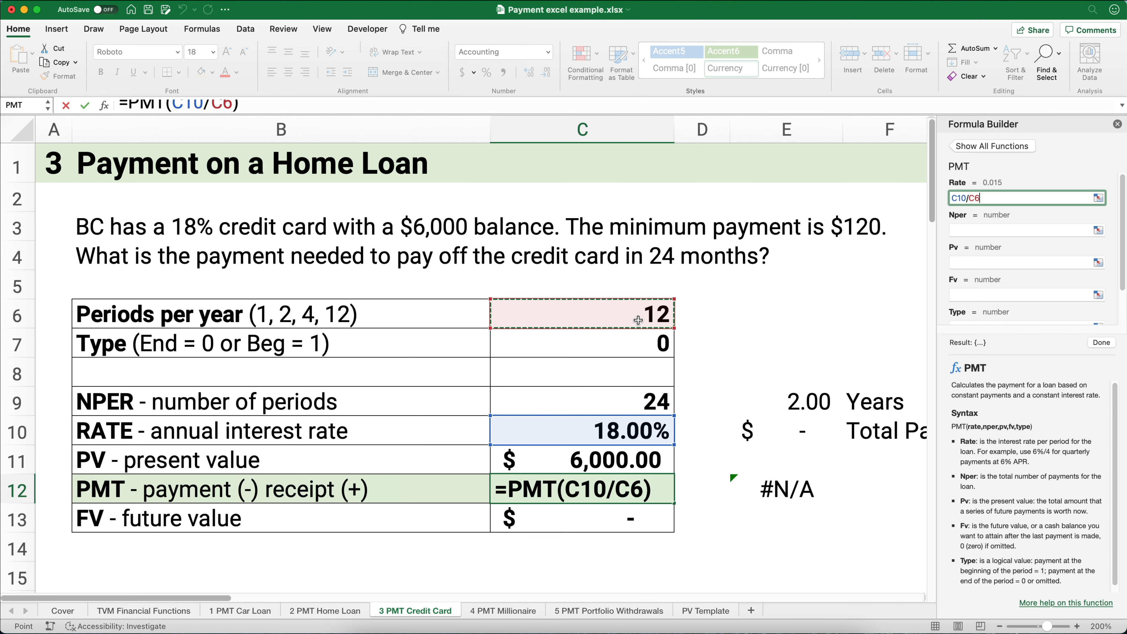
Step: Set the credit card PMT function's Nper argument to C9 and its Pv argument to C11
{"action": "left_click", "coordinate": [970, 228]}
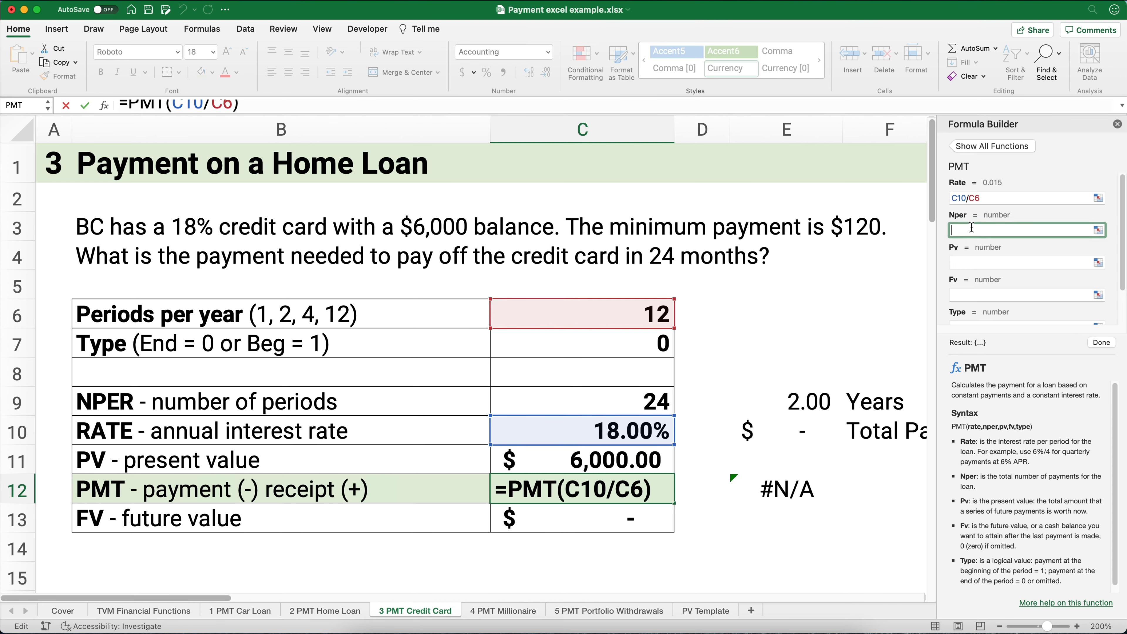
{"action": "left_click", "coordinate": [661, 406]}
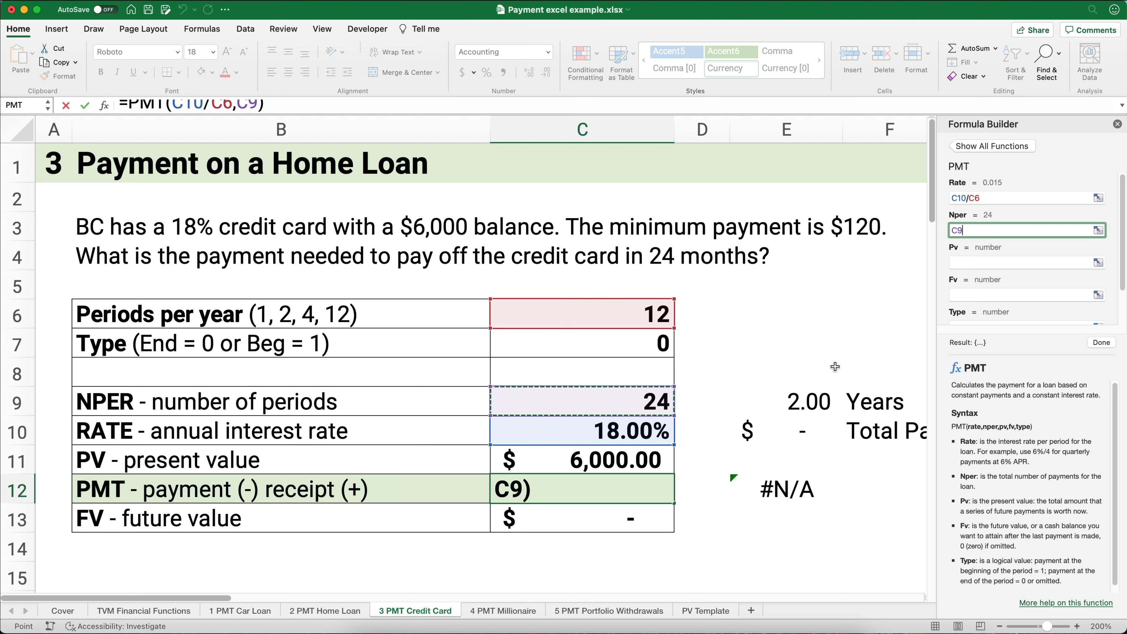
{"action": "left_click", "coordinate": [962, 262]}
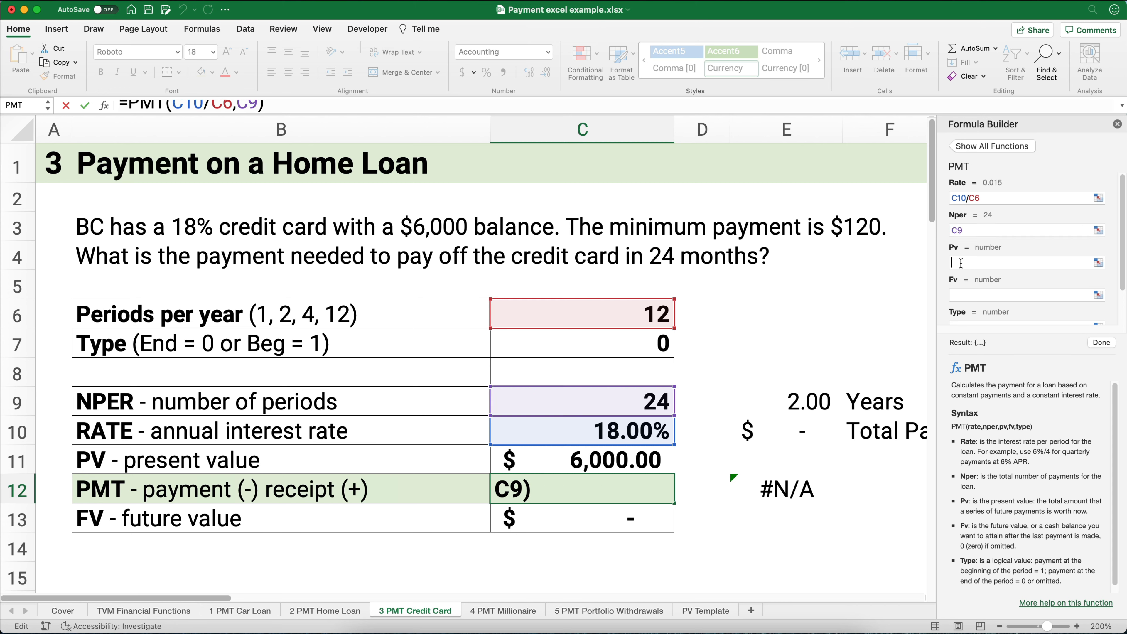
{"action": "left_click", "coordinate": [652, 462]}
Step: Set the credit card PMT function's Fv argument to C13 and its Type argument to C7, and complete the formula
{"action": "left_click", "coordinate": [974, 294]}
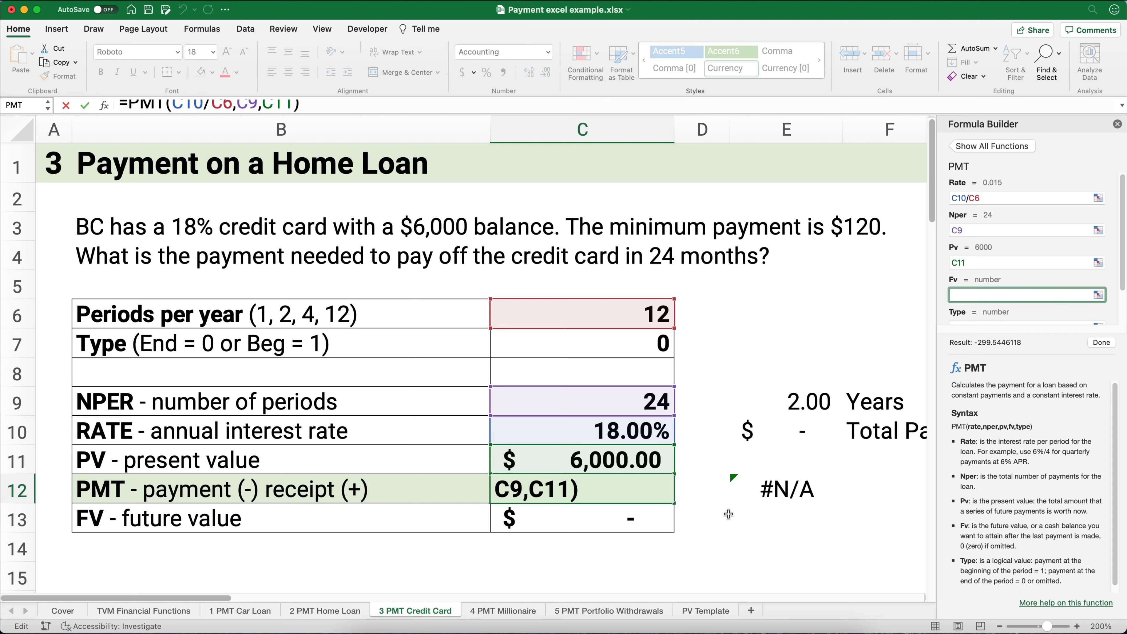
{"action": "left_click", "coordinate": [660, 519]}
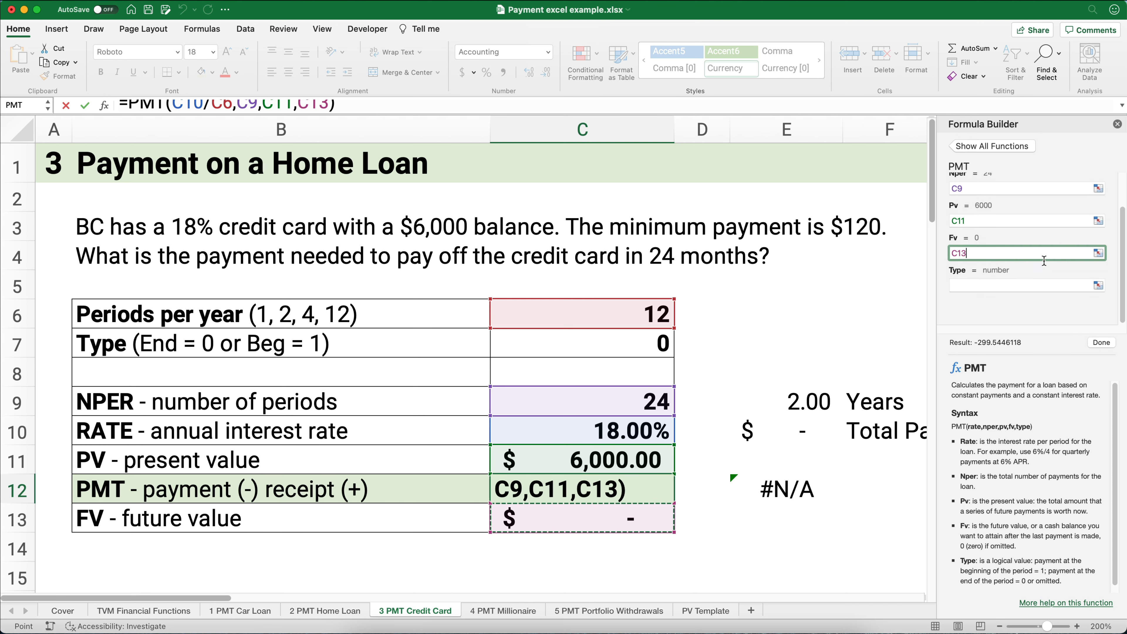
{"action": "left_click", "coordinate": [955, 285]}
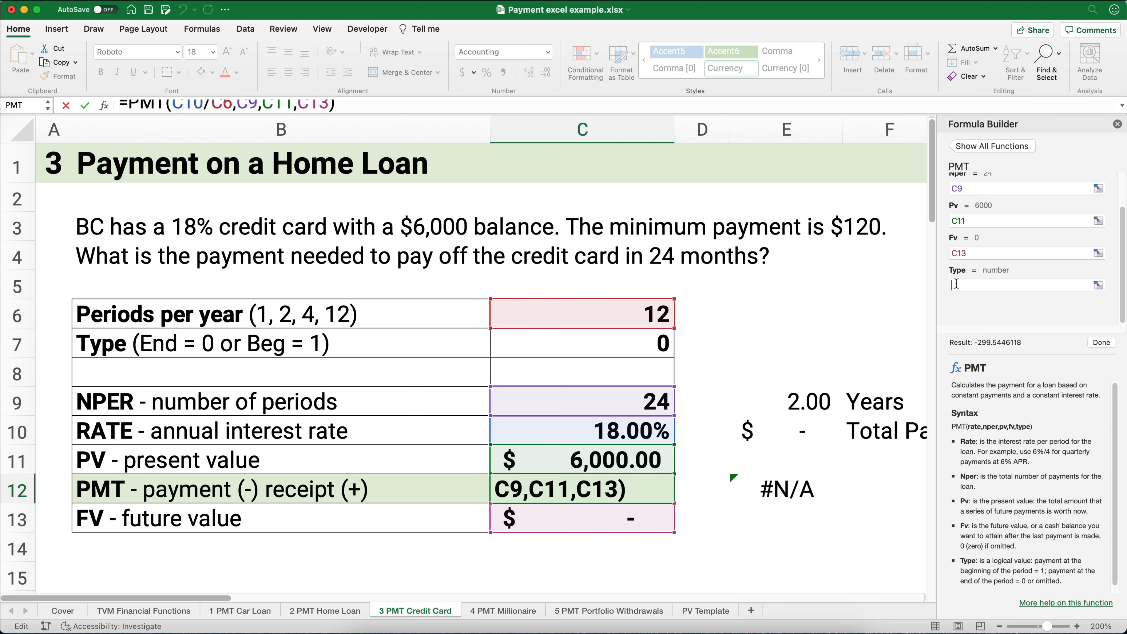
{"action": "left_click", "coordinate": [655, 345]}
{"action": "left_click", "coordinate": [1101, 342]}
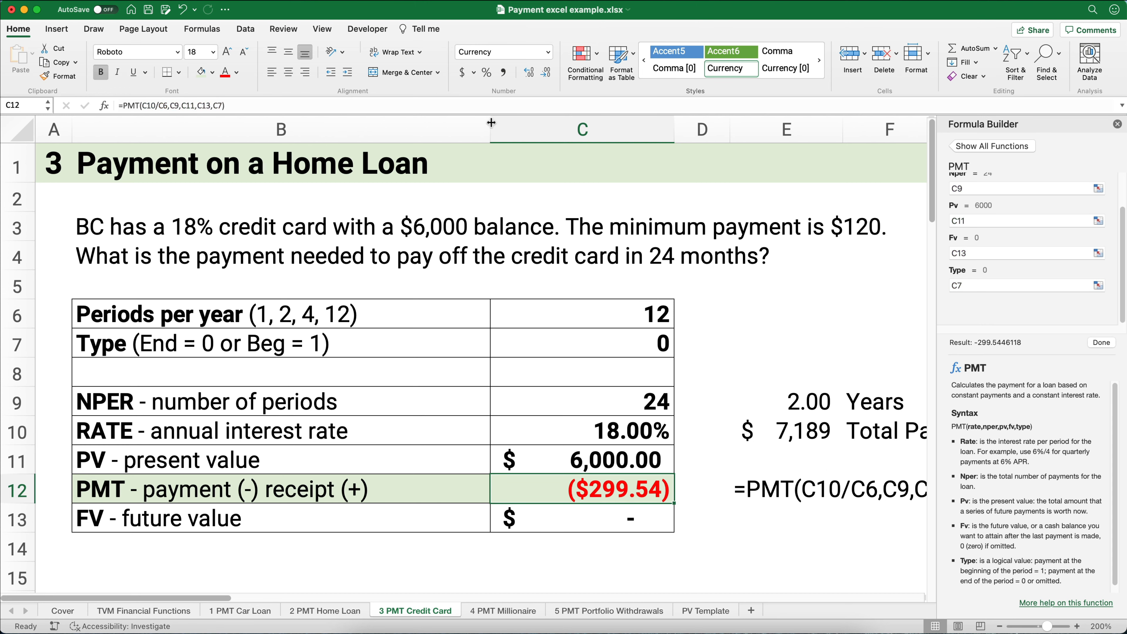
Step: Apply the Accounting number format to the payment in C12 and close the Formula Builder
{"action": "left_click", "coordinate": [462, 72]}
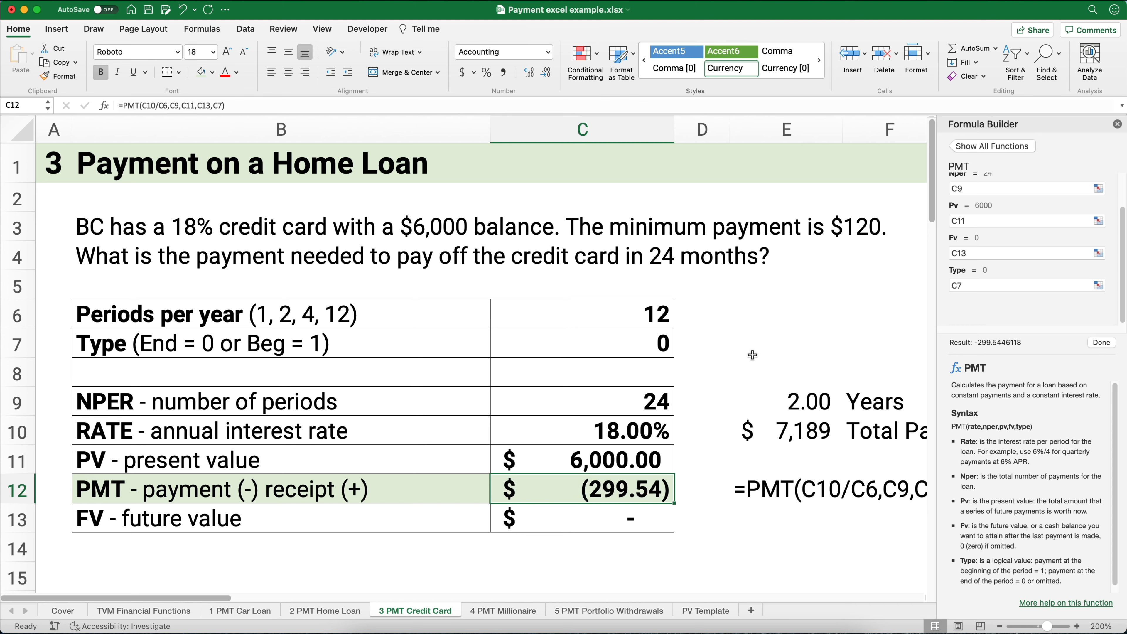
{"action": "left_click", "coordinate": [1116, 124]}
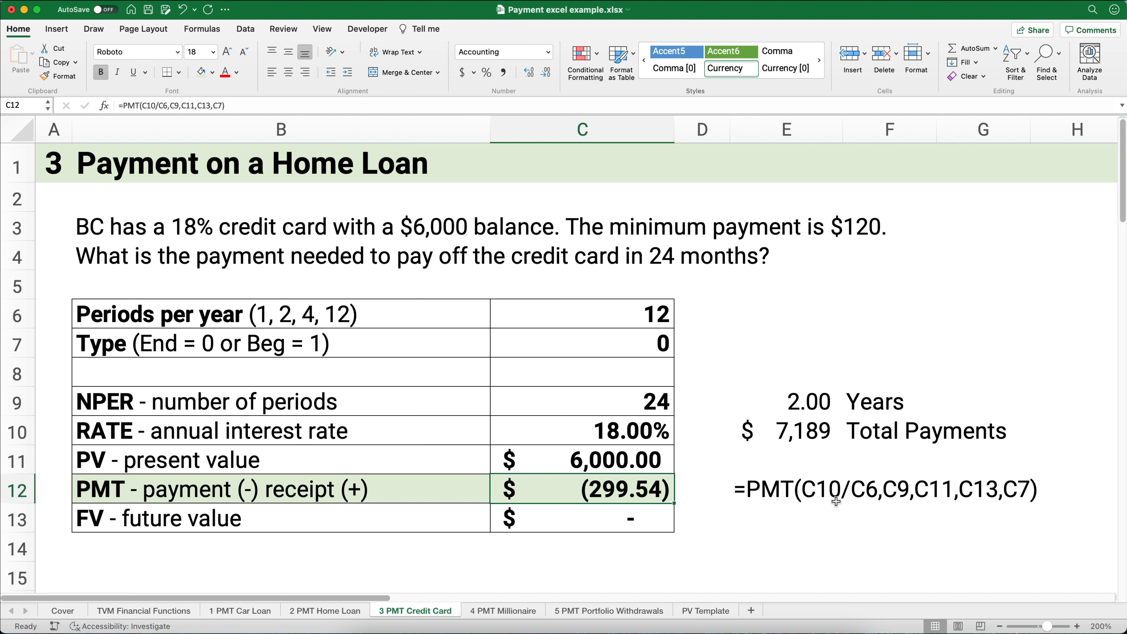
{"action": "left_click", "coordinate": [806, 433]}
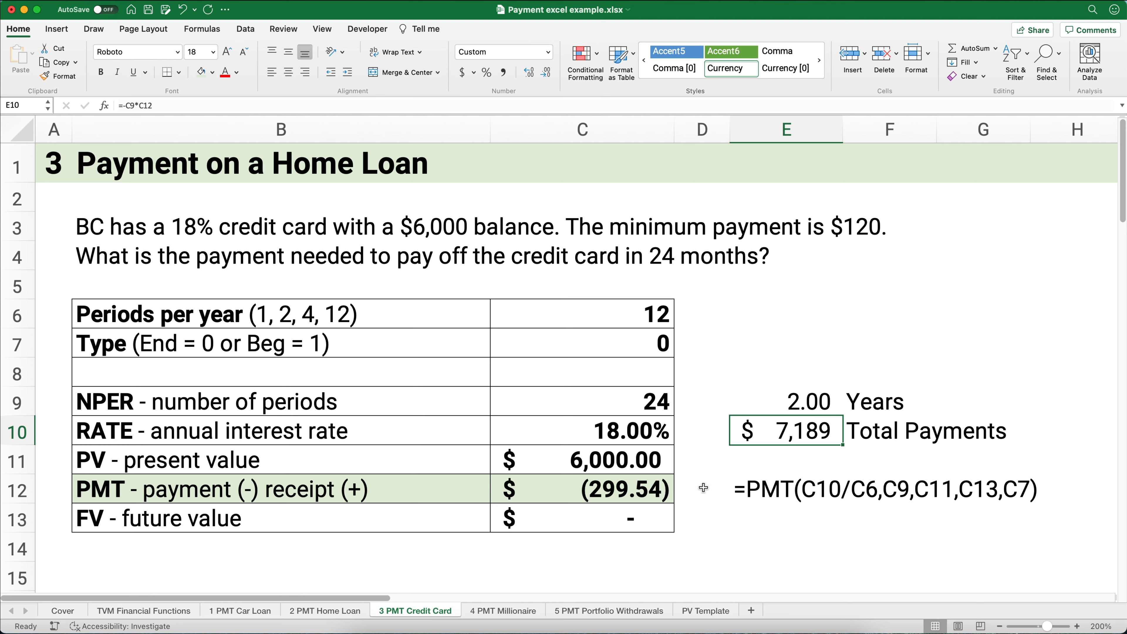
Step: Try 93.11 as the credit card's number of periods in C9
{"action": "left_click", "coordinate": [633, 406]}
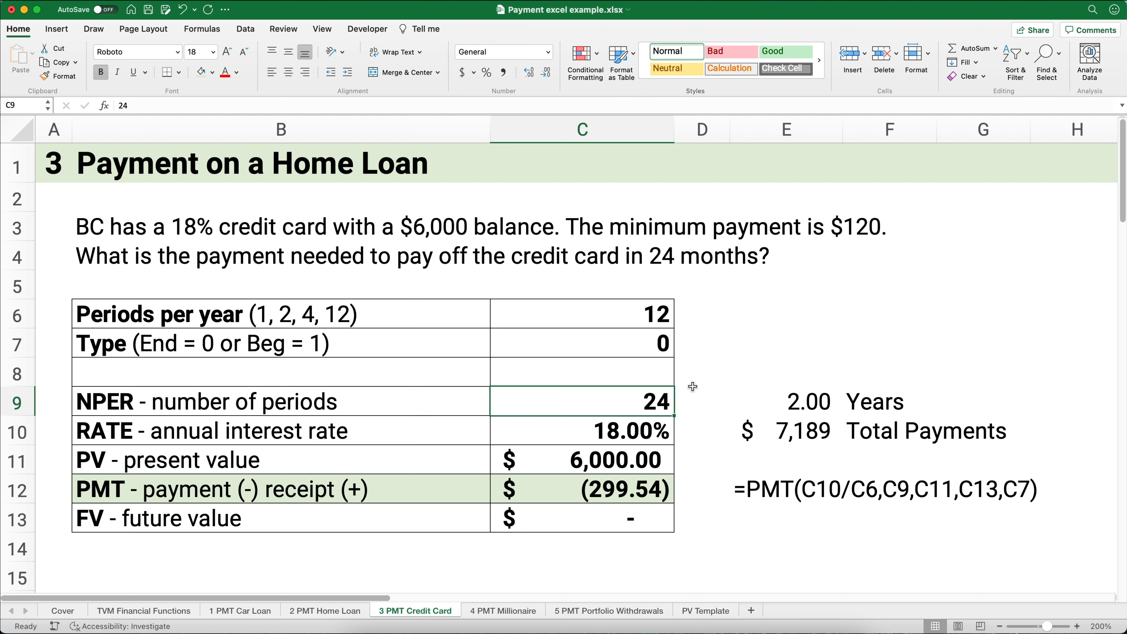
{"action": "type", "text": "9"}
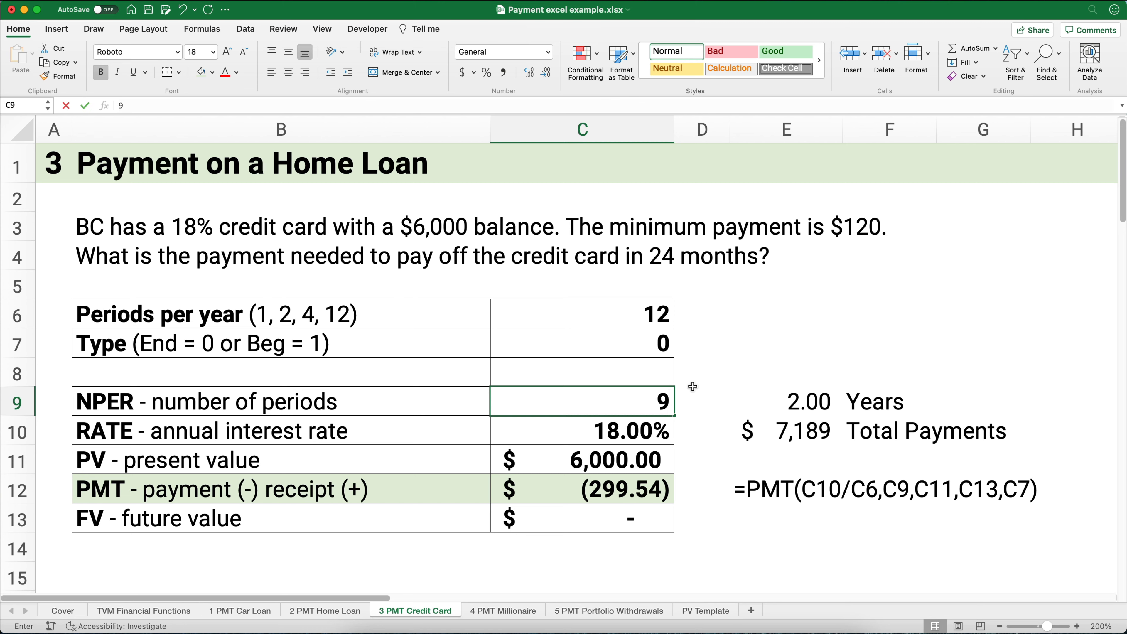
{"action": "type", "text": "3.11"}
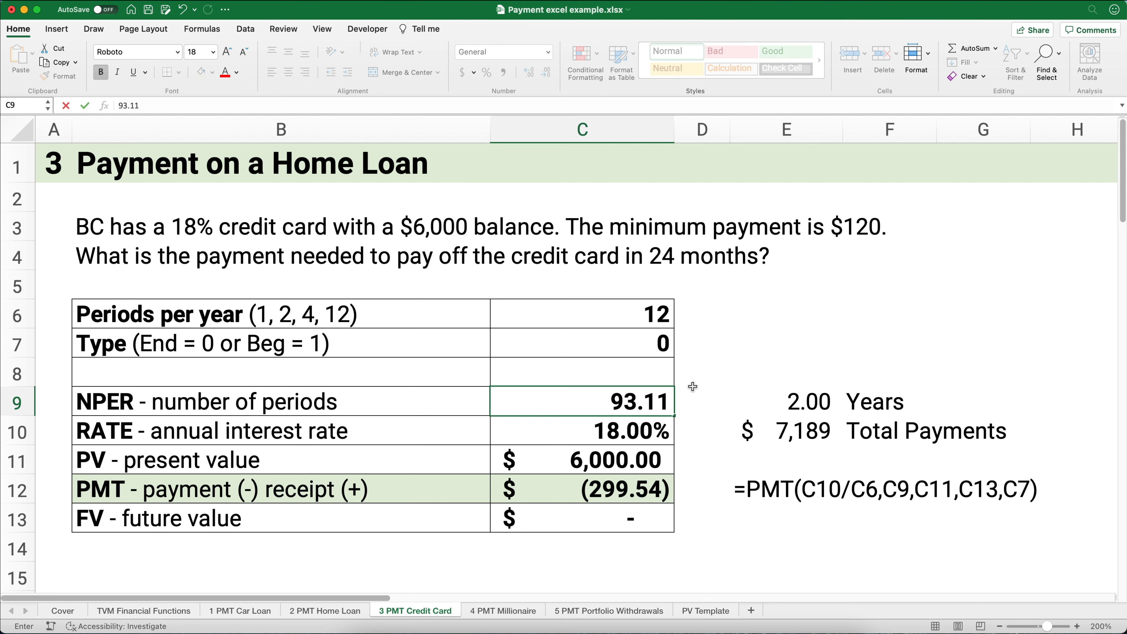
{"action": "key", "text": "Return"}
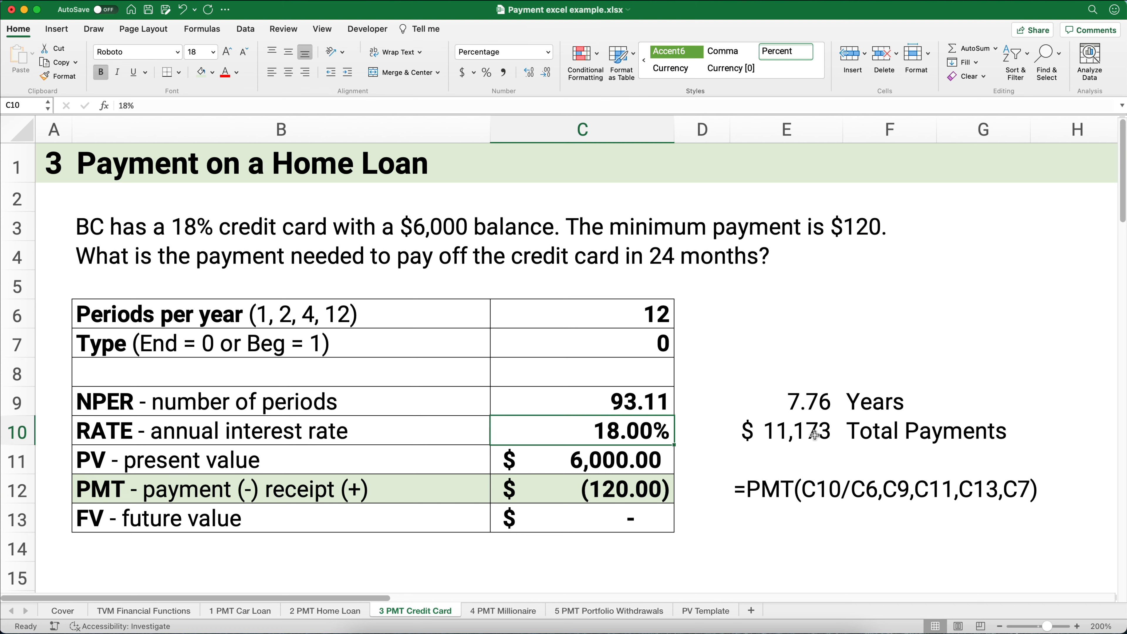
Step: Try 36 as the credit card's number of periods in C9 and set it back to 24
{"action": "left_click", "coordinate": [638, 406]}
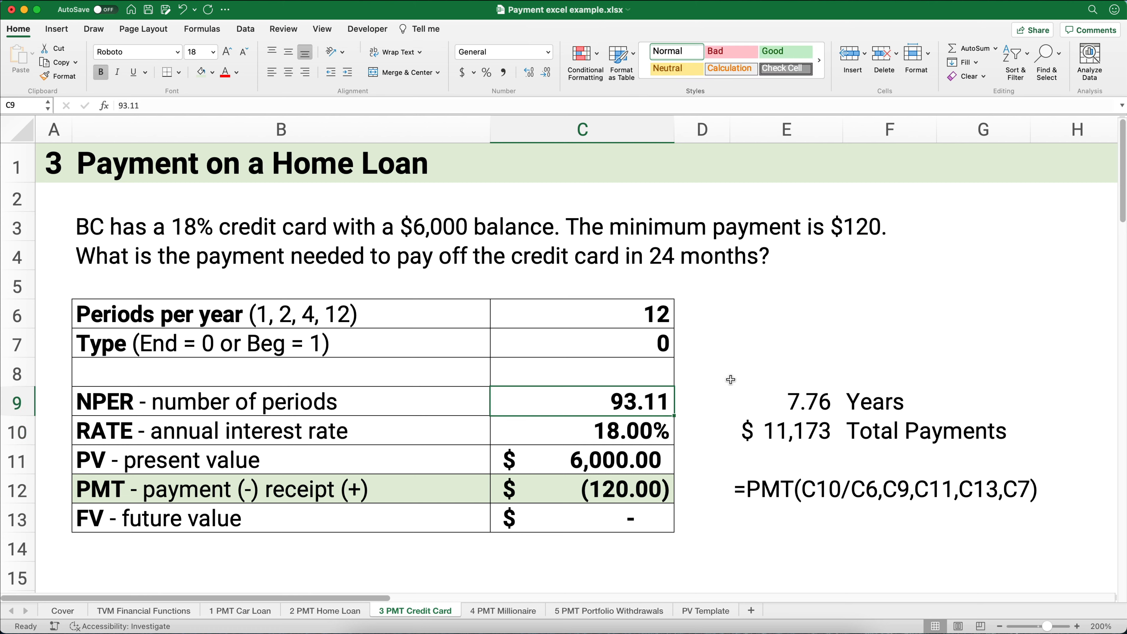
{"action": "type", "text": "36"}
{"action": "key", "text": "Return"}
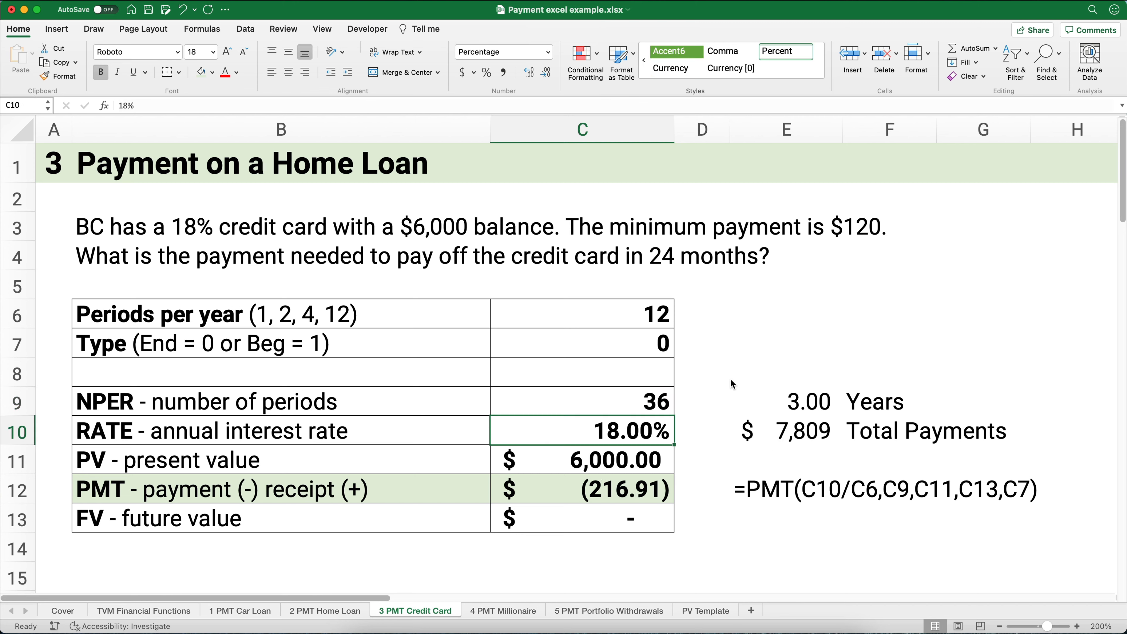
{"action": "key", "text": "Up"}
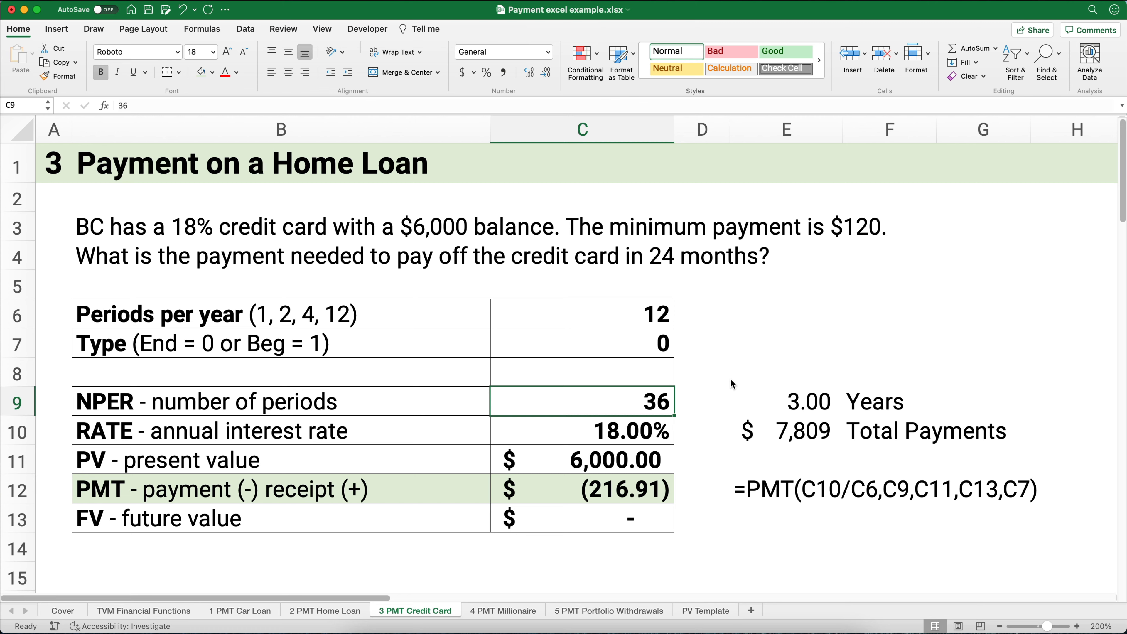
{"action": "type", "text": "24"}
{"action": "key", "text": "Return"}
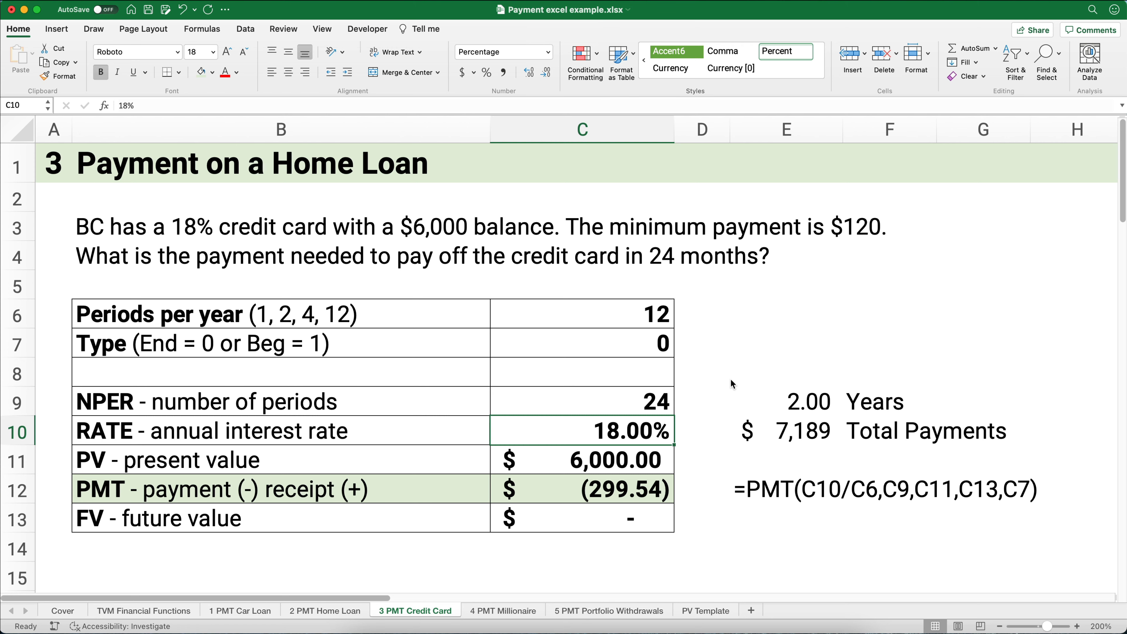
Step: On the 4 PMT Millionaire sheet, enter 12 periods per year in C6 and a type of 0 in C7
{"action": "left_click", "coordinate": [501, 611]}
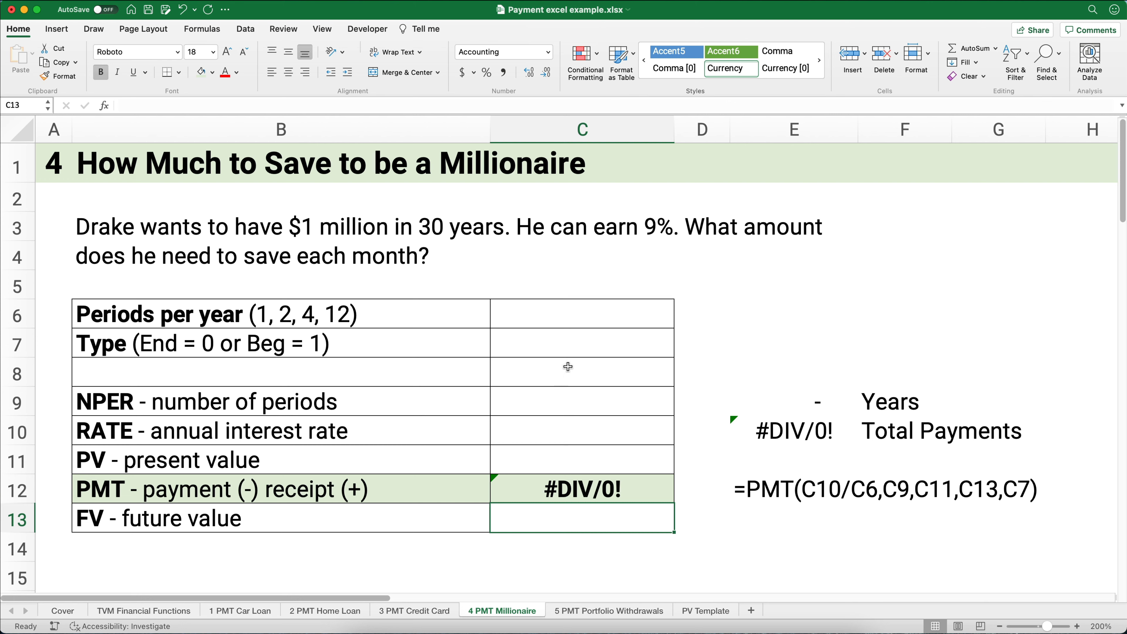
{"action": "left_click", "coordinate": [564, 315]}
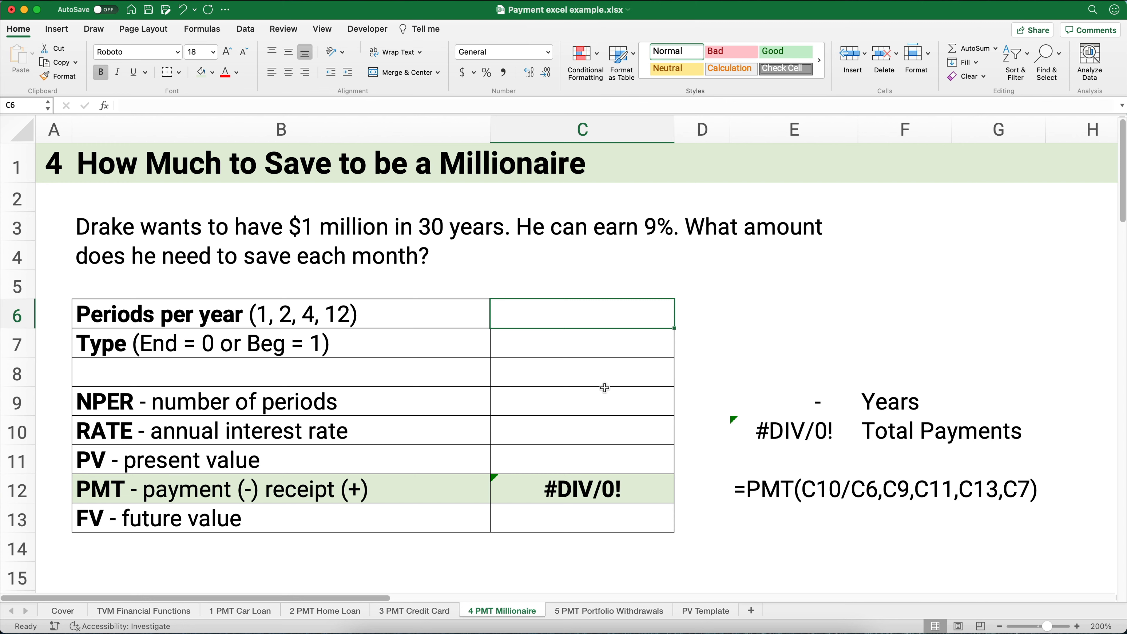
{"action": "type", "text": "12"}
{"action": "key", "text": "Return"}
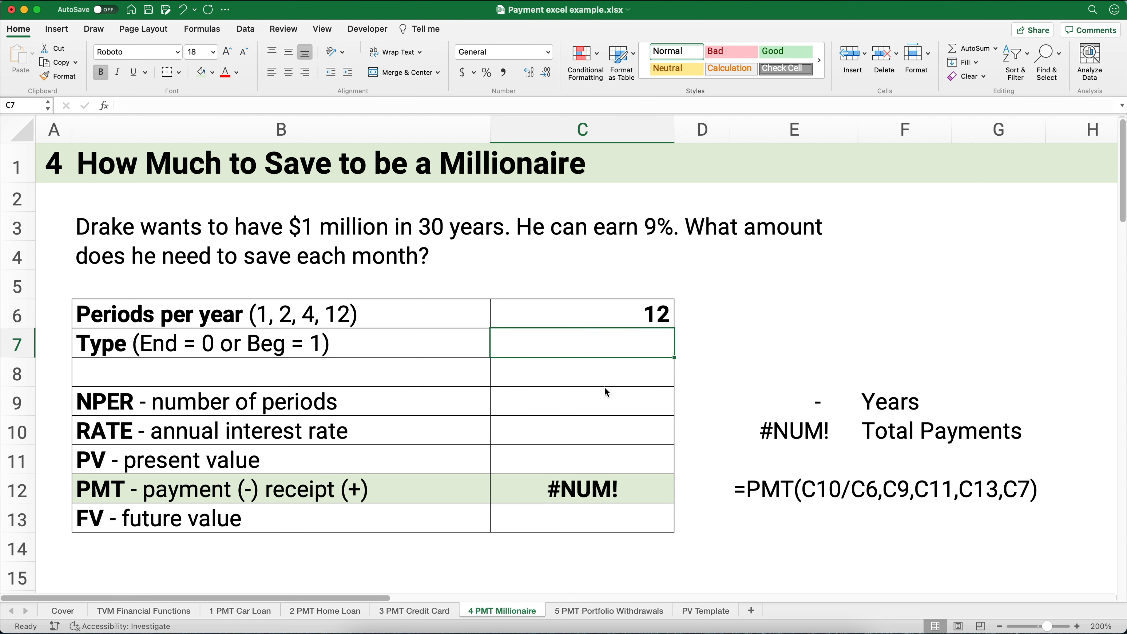
{"action": "type", "text": "0"}
{"action": "key", "text": "Return"}
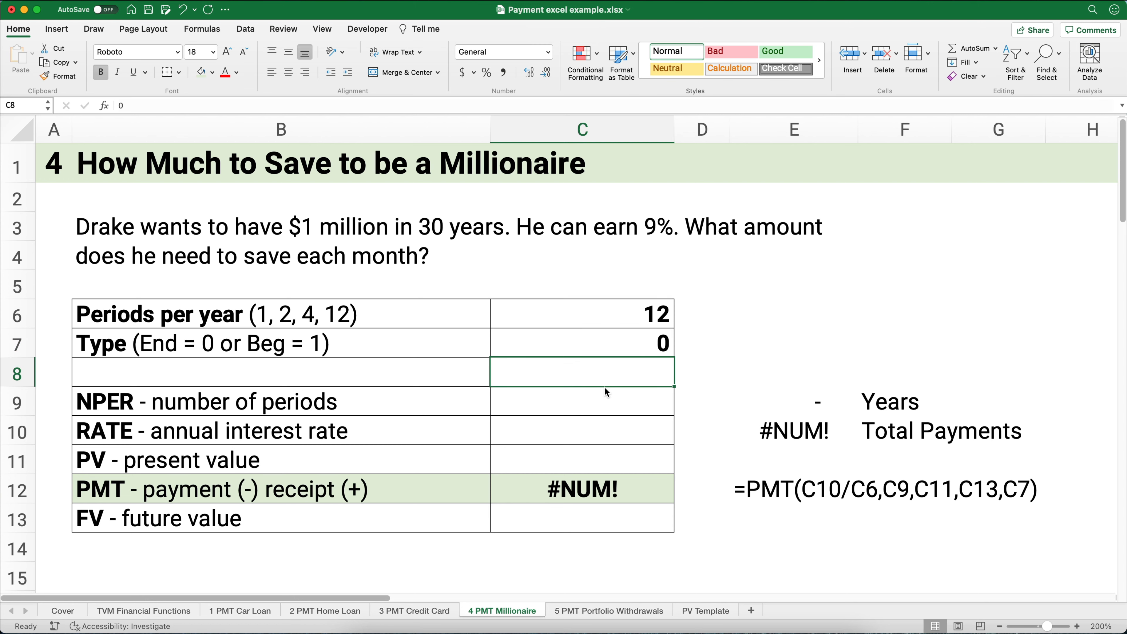
Step: Enter 360 as the number of periods in C9 and an annual interest rate of 9% in C10
{"action": "key", "text": "Return"}
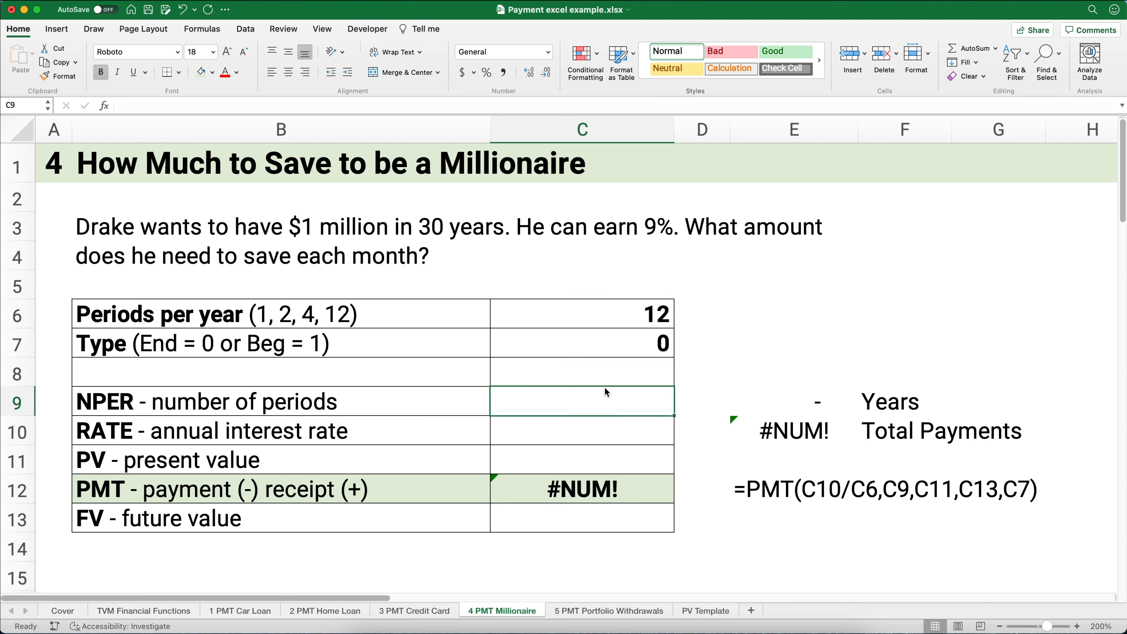
{"action": "type", "text": "360"}
{"action": "key", "text": "Return"}
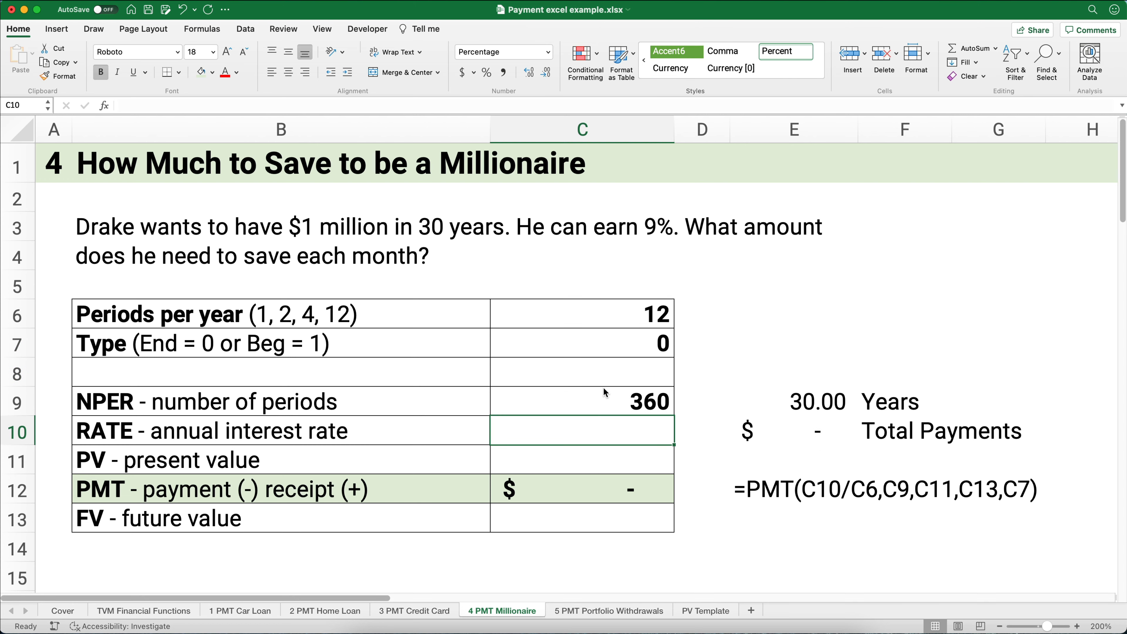
{"action": "left_click", "coordinate": [603, 388]}
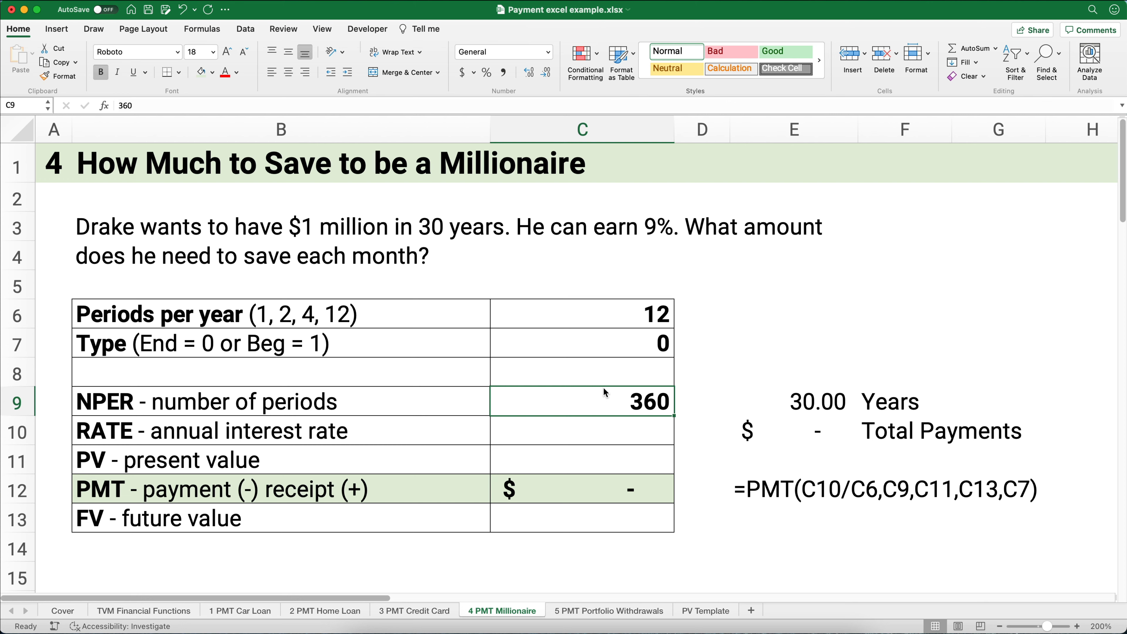
{"action": "key", "text": "Return"}
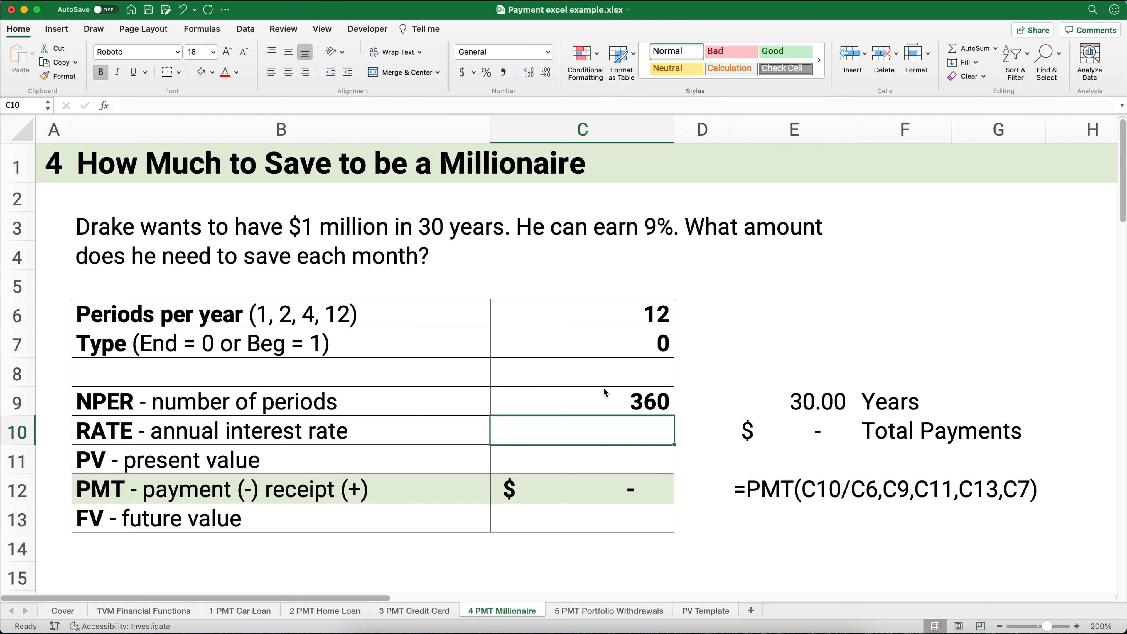
{"action": "type", "text": "9"}
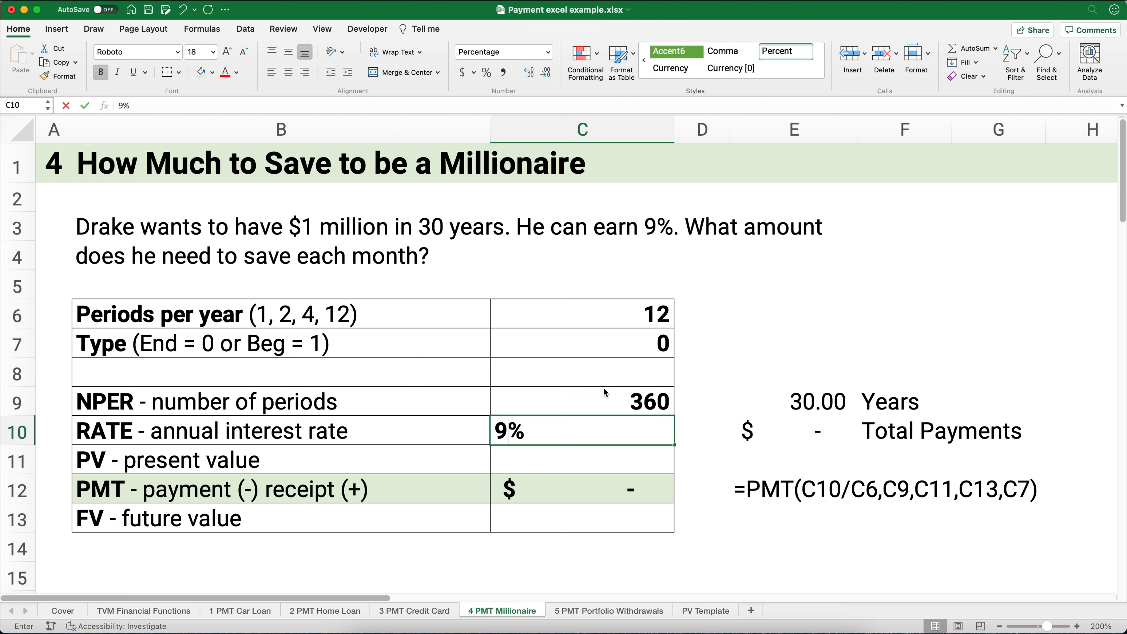
{"action": "key", "text": "Return"}
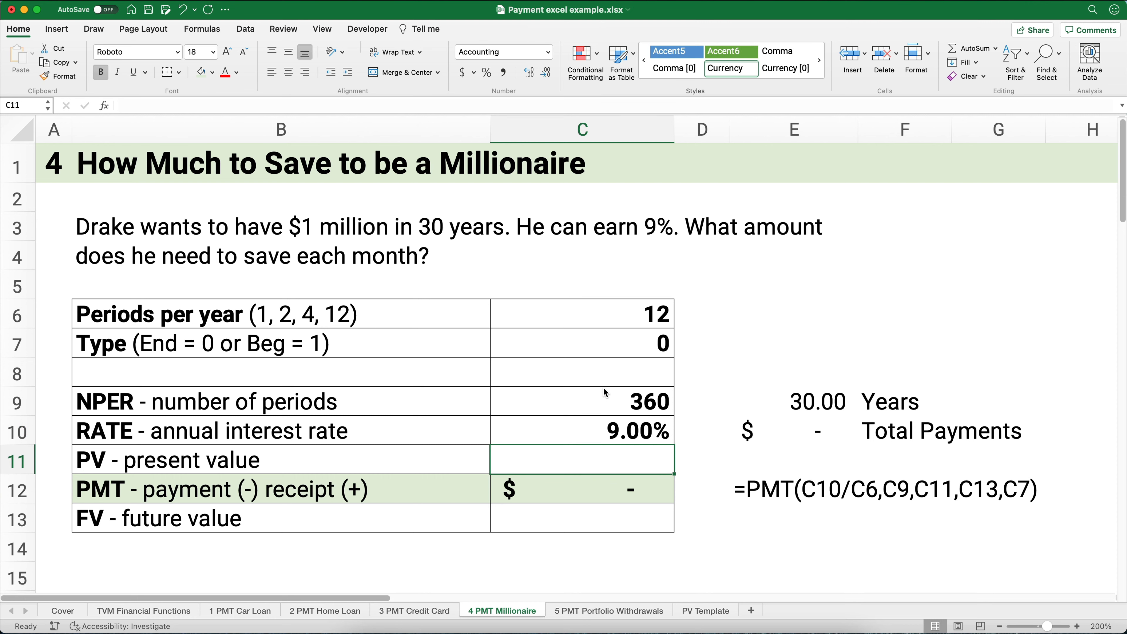
Step: Enter a future value of 1,000,000 in C13 of the millionaire sheet
{"action": "key", "text": "Return"}
{"action": "key", "text": "Return"}
{"action": "type", "text": "1,0"}
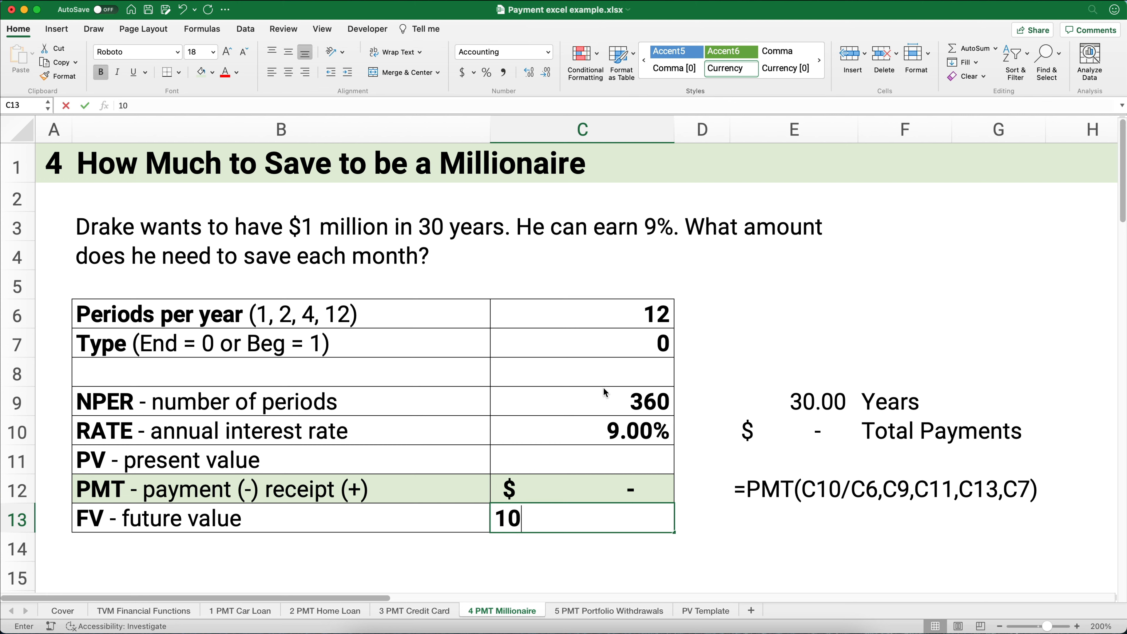
{"action": "type", "text": "00"}
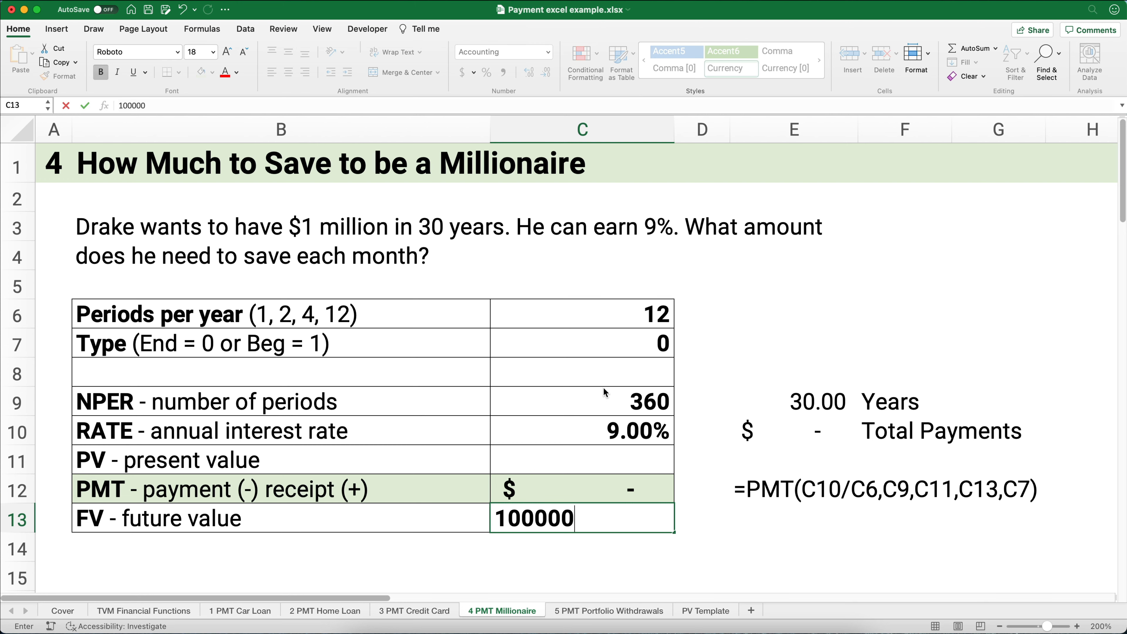
{"action": "type", "text": ",000"}
{"action": "key", "text": "Return"}
Step: Enter a present value of 0 in C11 of the millionaire sheet
{"action": "key", "text": "Up"}
{"action": "key", "text": "Up"}
{"action": "key", "text": "Up"}
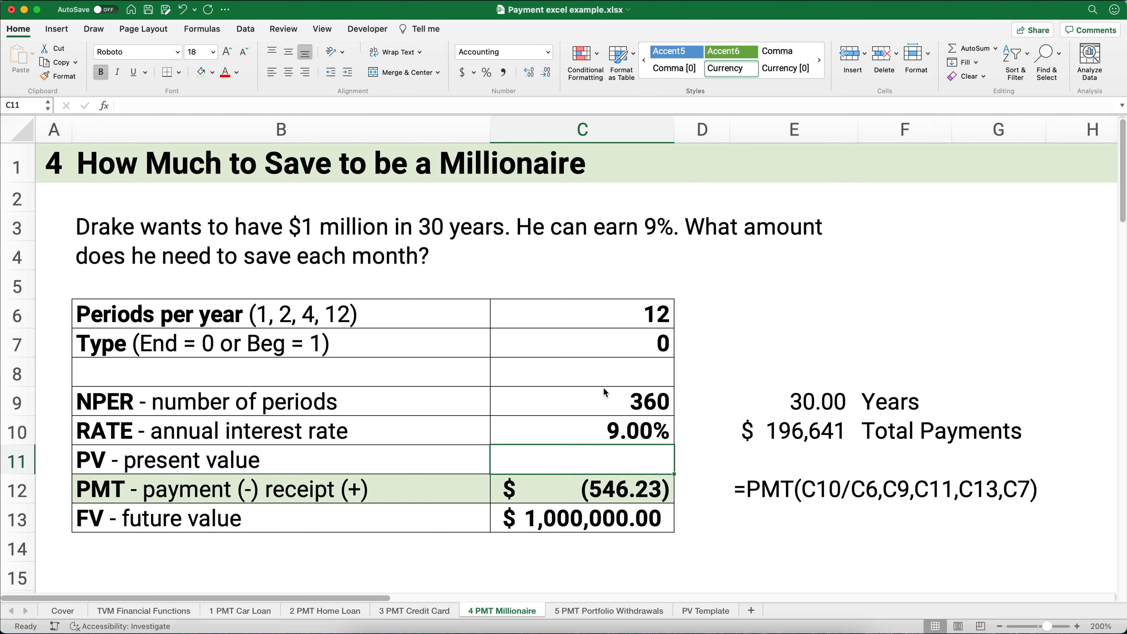
{"action": "type", "text": "0"}
{"action": "key", "text": "Return"}
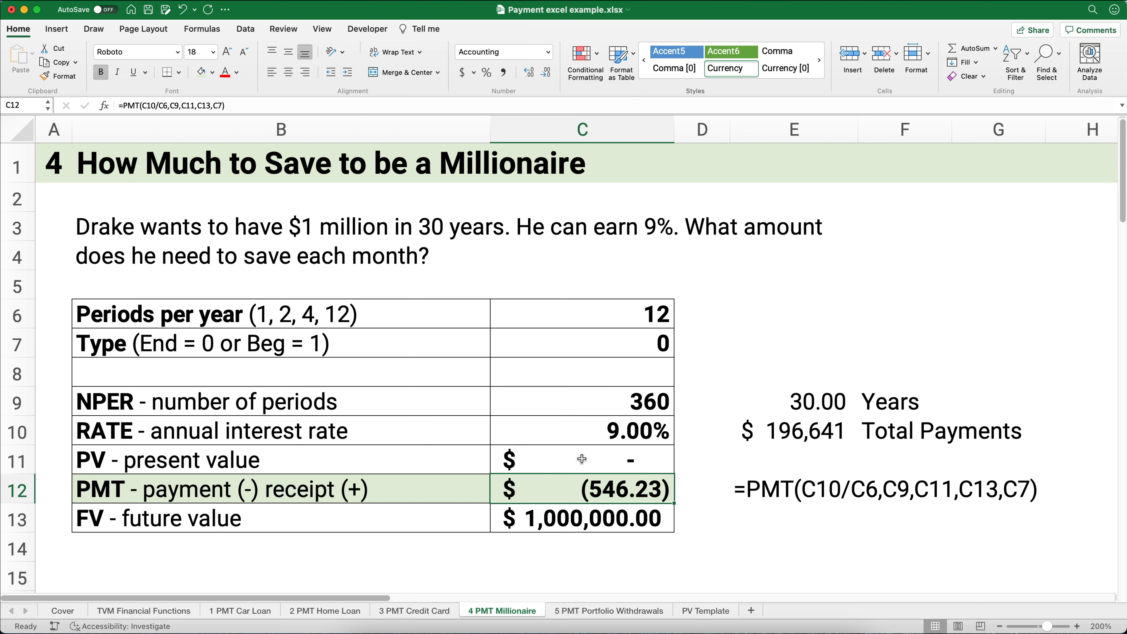
Step: Try a present value of -10000 in C11 and undo the change
{"action": "left_click", "coordinate": [597, 457]}
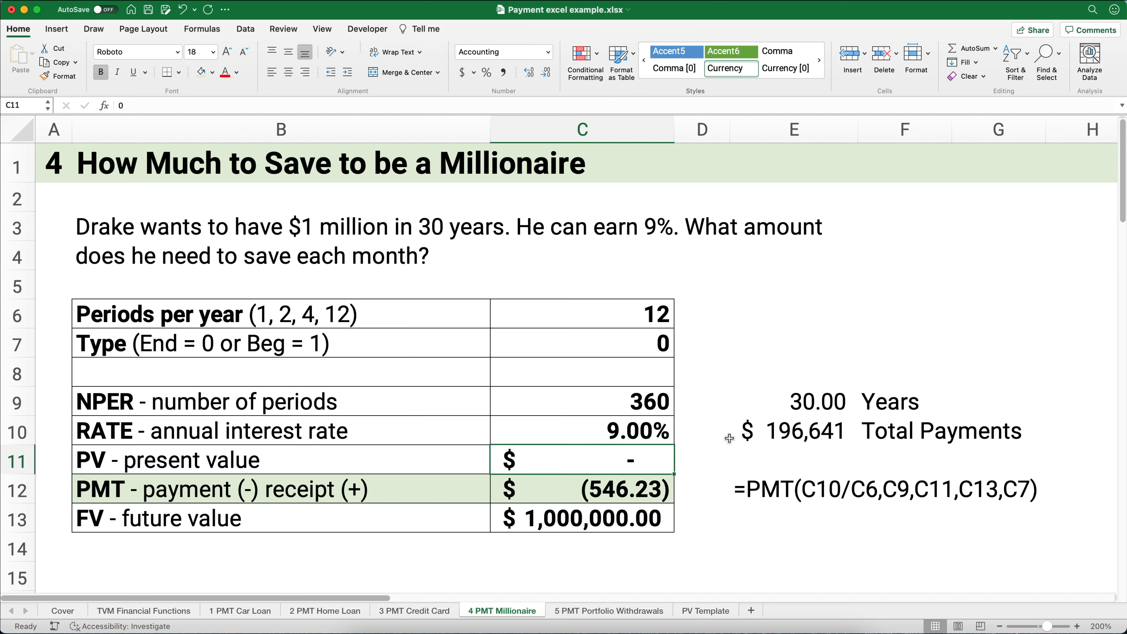
{"action": "type", "text": "-10000"}
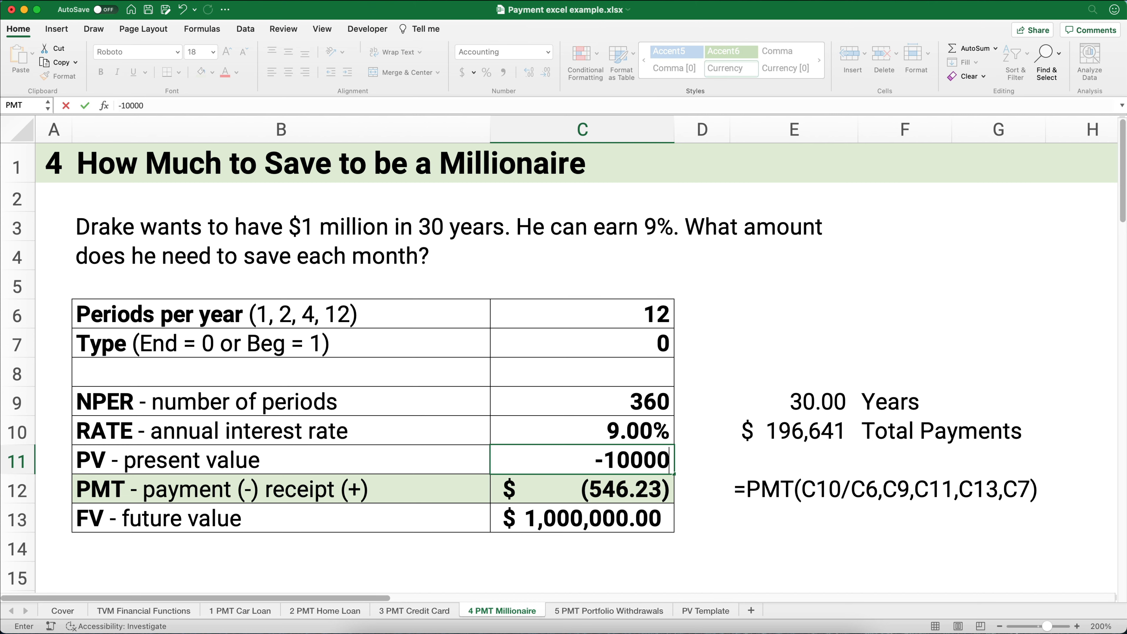
{"action": "key", "text": "Return"}
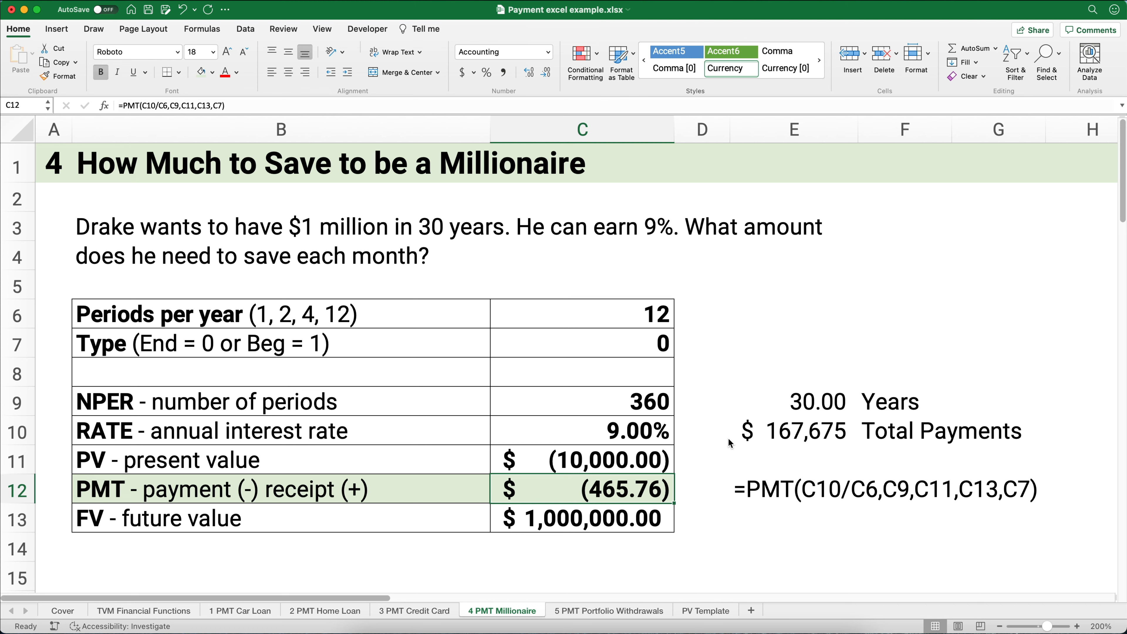
{"action": "key", "text": "super+z"}
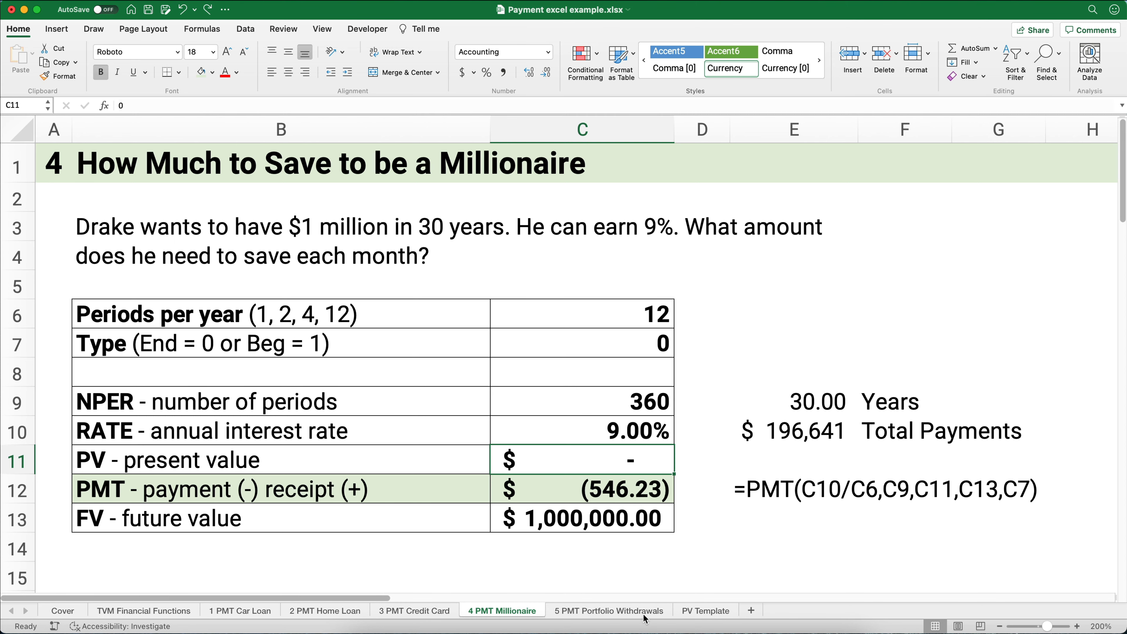
Step: Open the 5 PMT Portfolio Withdrawals sheet and examine the formula text in E12
{"action": "left_click", "coordinate": [595, 615]}
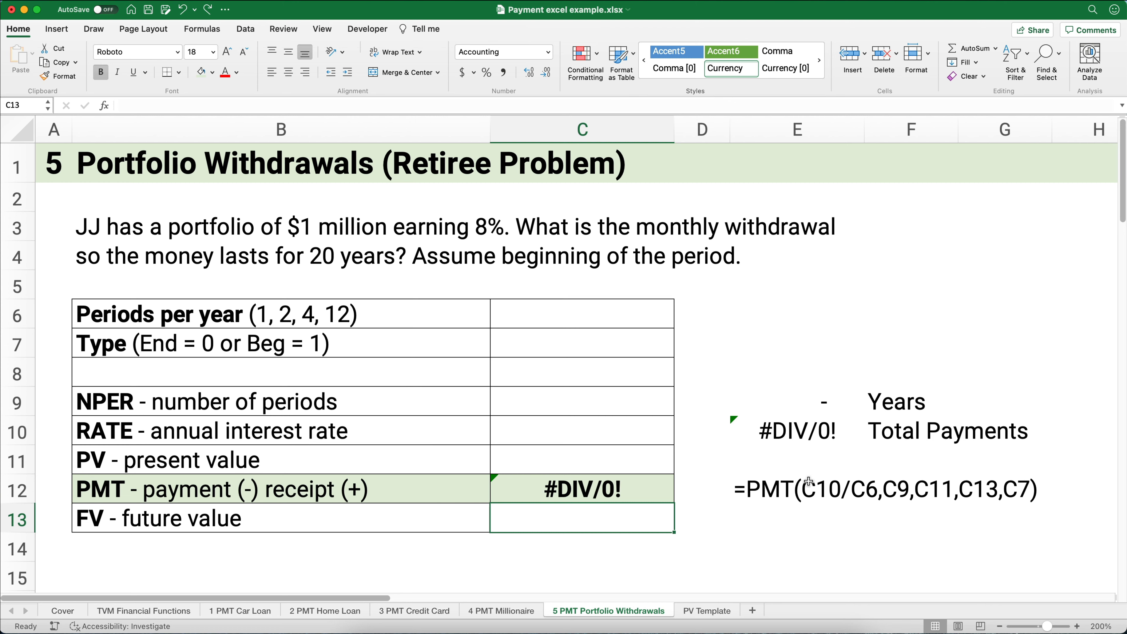
{"action": "left_click", "coordinate": [786, 485]}
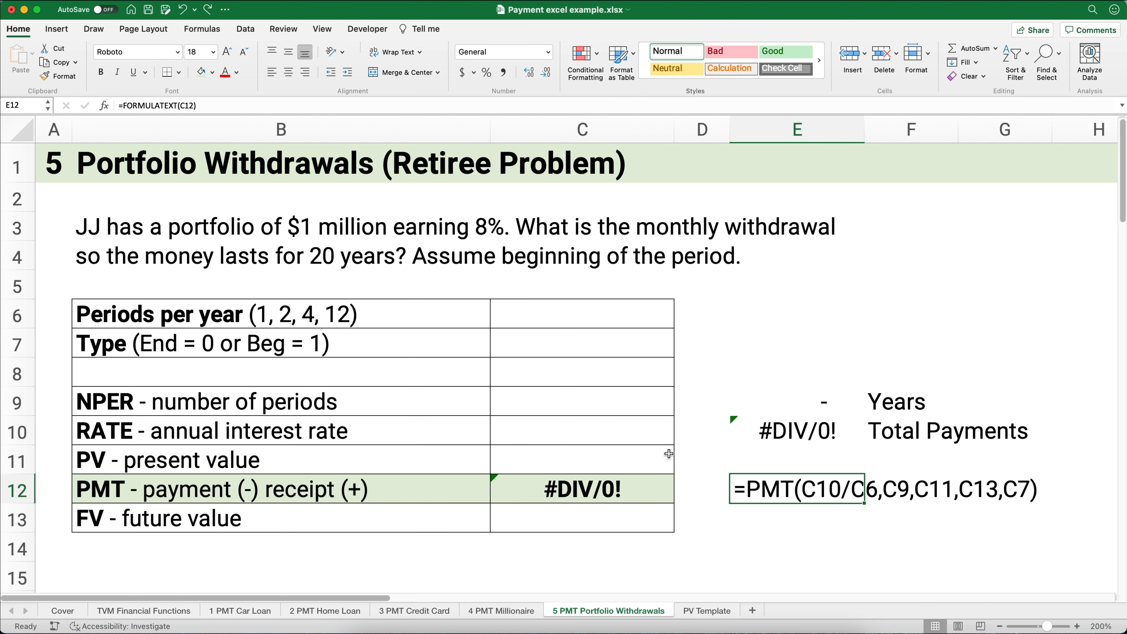
Step: Enter a present value of -1000000 in C11 of the portfolio withdrawals sheet
{"action": "left_click", "coordinate": [528, 458]}
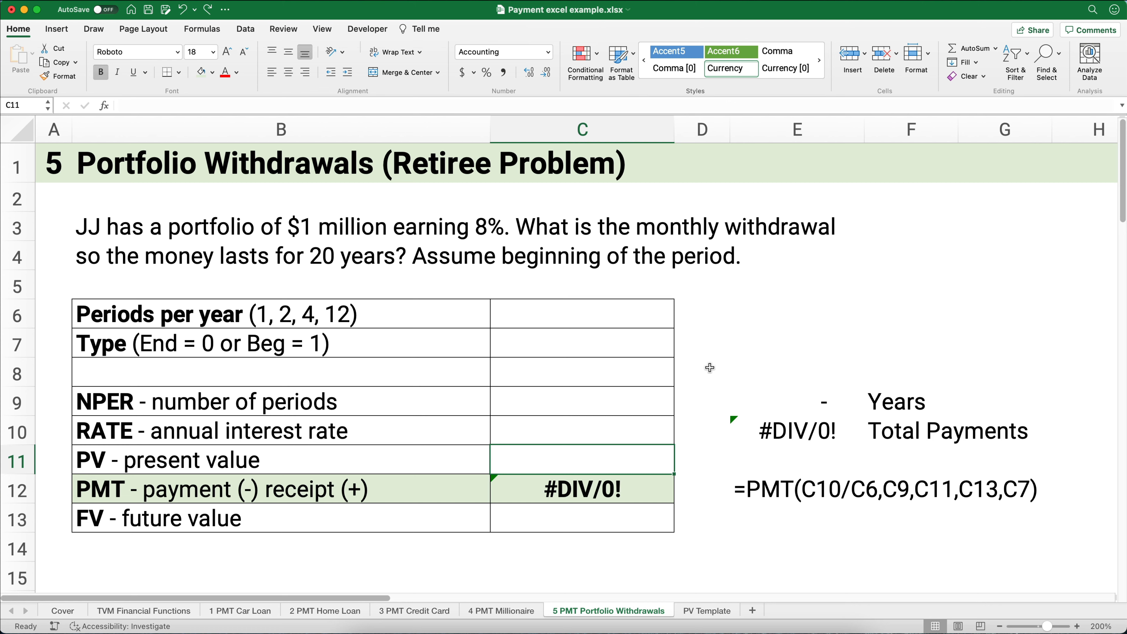
{"action": "type", "text": "10000"}
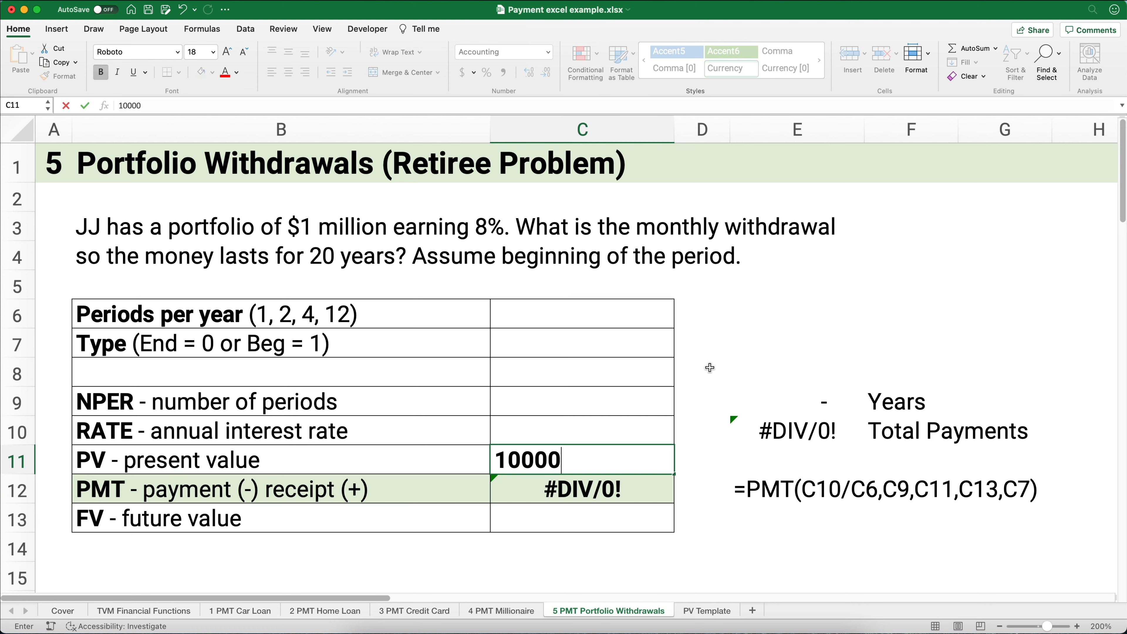
{"action": "key", "text": "BackSpace"}
{"action": "key", "text": "BackSpace"}
{"action": "key", "text": "BackSpace"}
{"action": "key", "text": "BackSpace"}
{"action": "key", "text": "BackSpace"}
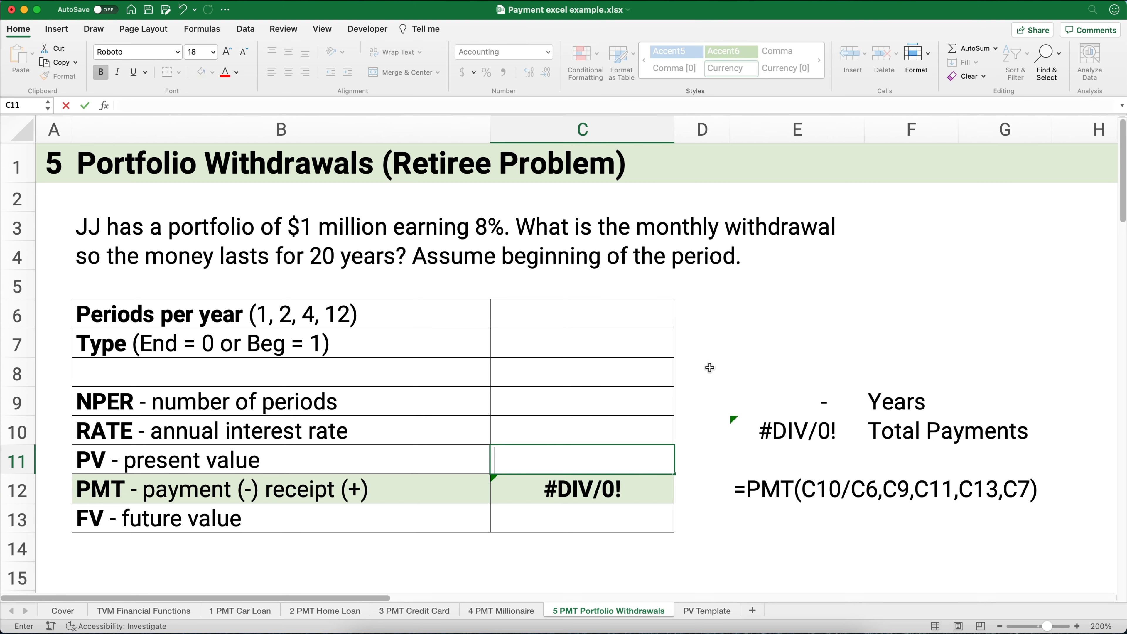
{"action": "type", "text": "-1000000"}
{"action": "key", "text": "Return"}
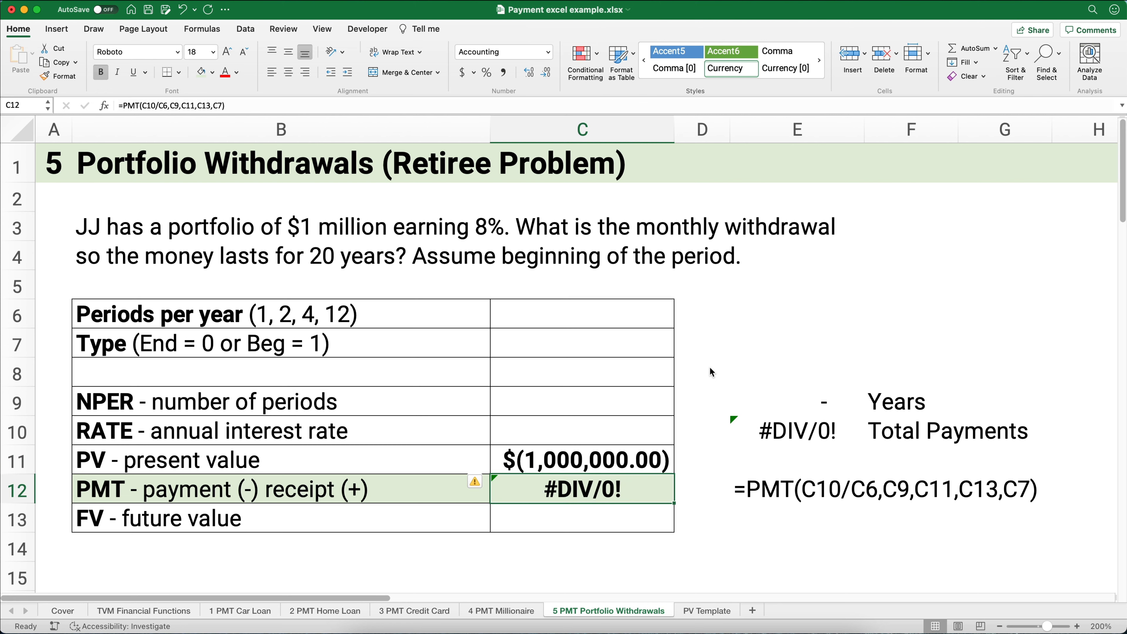
{"action": "left_click", "coordinate": [622, 457]}
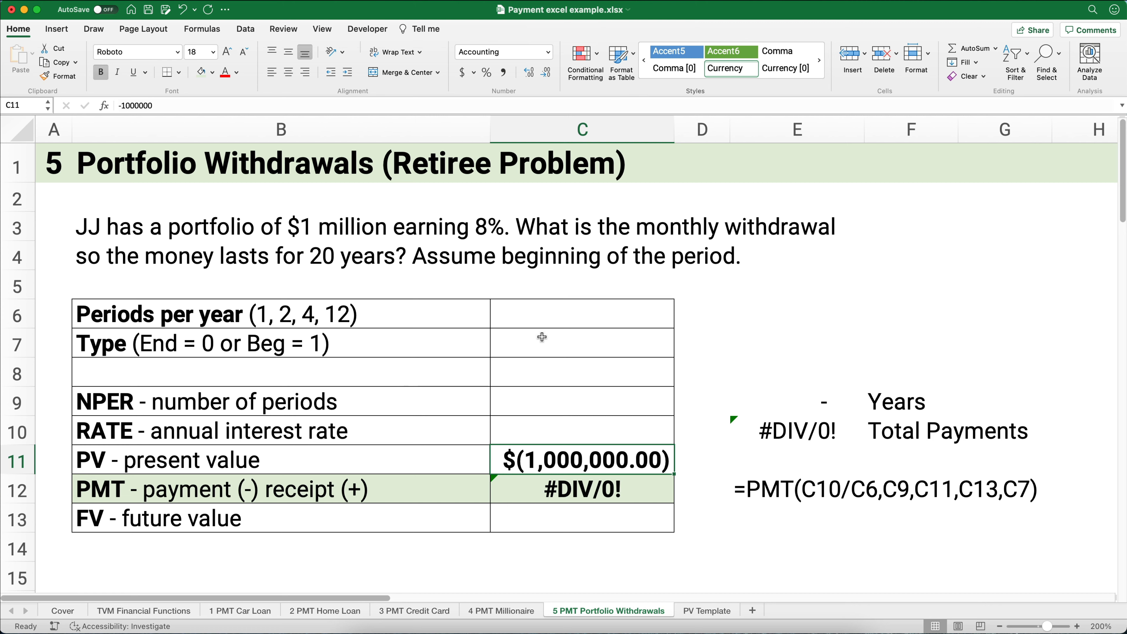
Step: Enter 12 periods per year in C6 and a payment type of 1 in C7
{"action": "left_click", "coordinate": [554, 314]}
{"action": "type", "text": "12"}
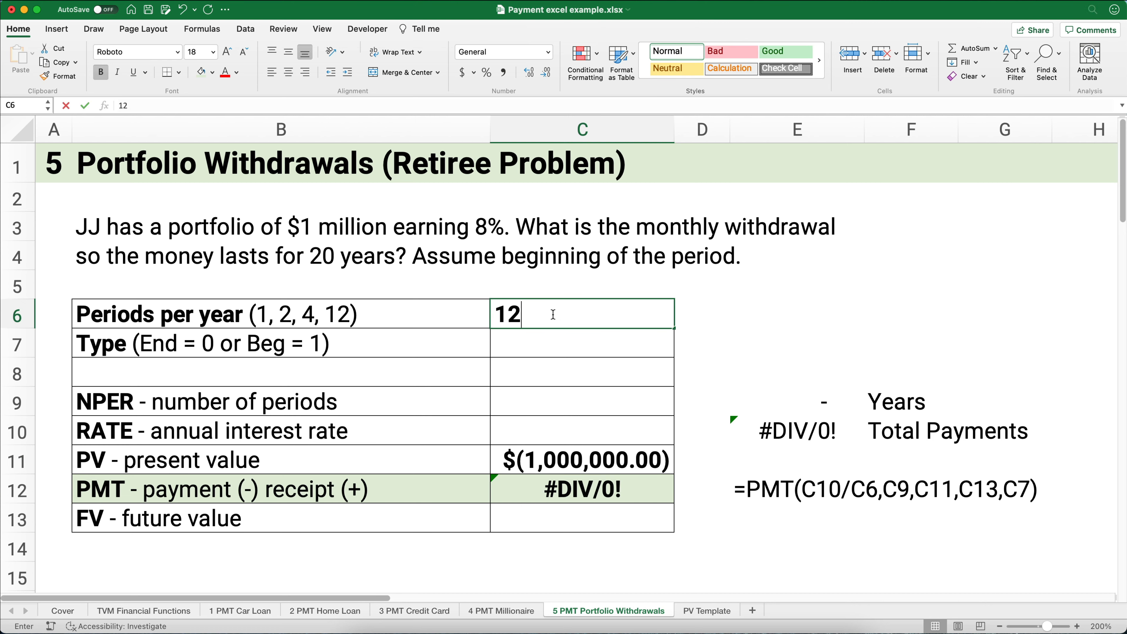
{"action": "key", "text": "Return"}
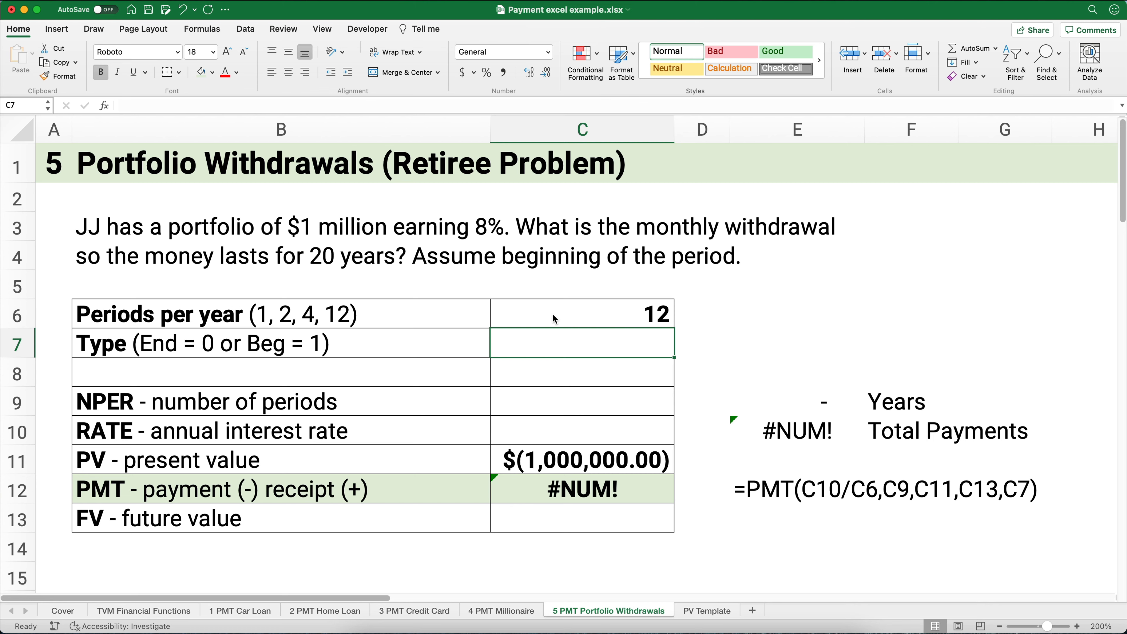
{"action": "type", "text": "1"}
{"action": "key", "text": "Return"}
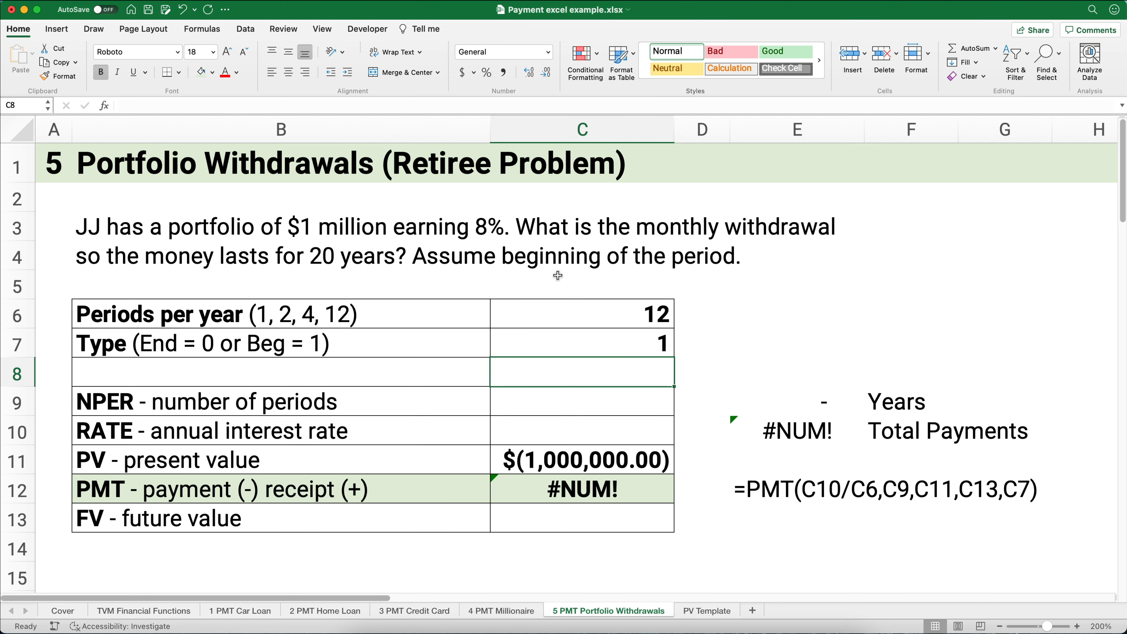
{"action": "left_click", "coordinate": [590, 339]}
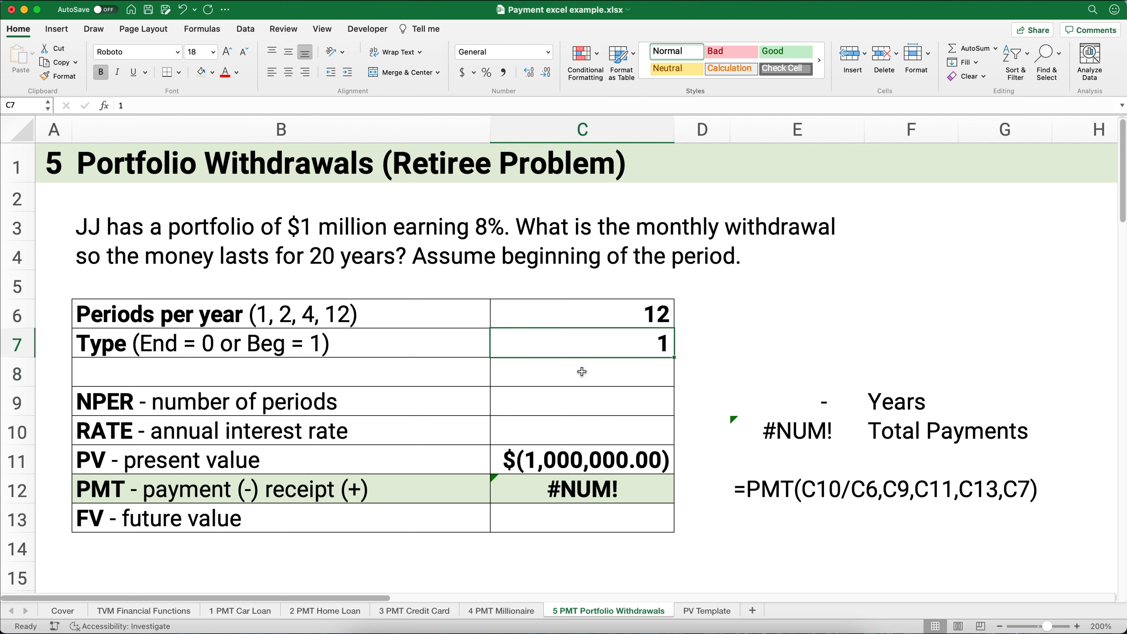
Step: Enter 240 as the number of periods in C9 and an annual interest rate of 8% in C10
{"action": "left_click", "coordinate": [579, 396]}
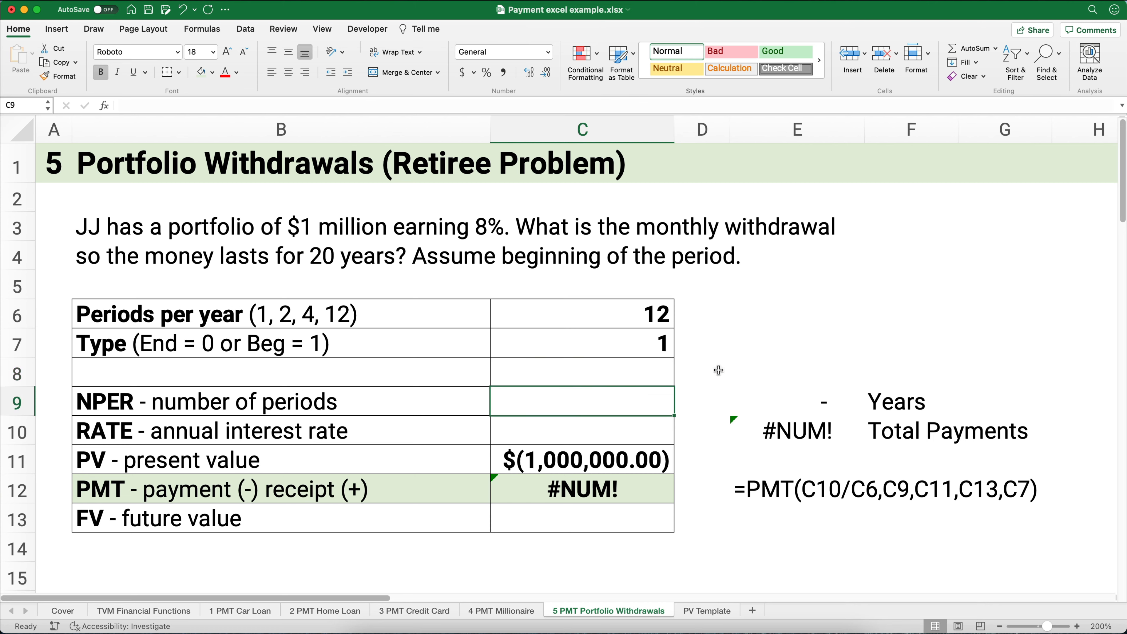
{"action": "type", "text": "240"}
{"action": "key", "text": "Return"}
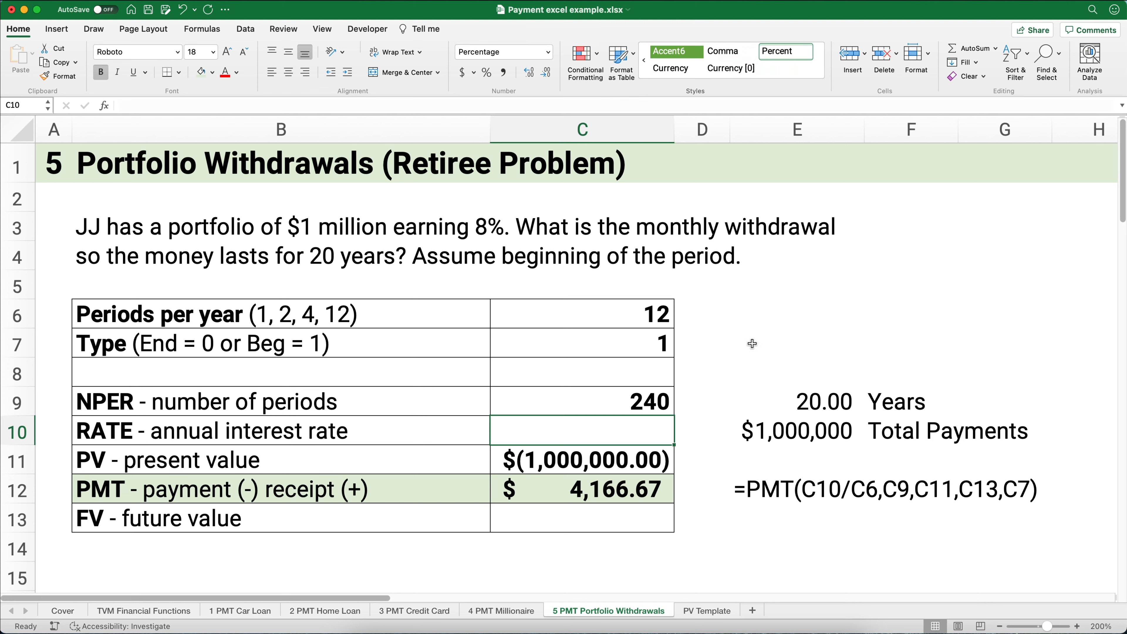
{"action": "type", "text": "8%"}
{"action": "key", "text": "Return"}
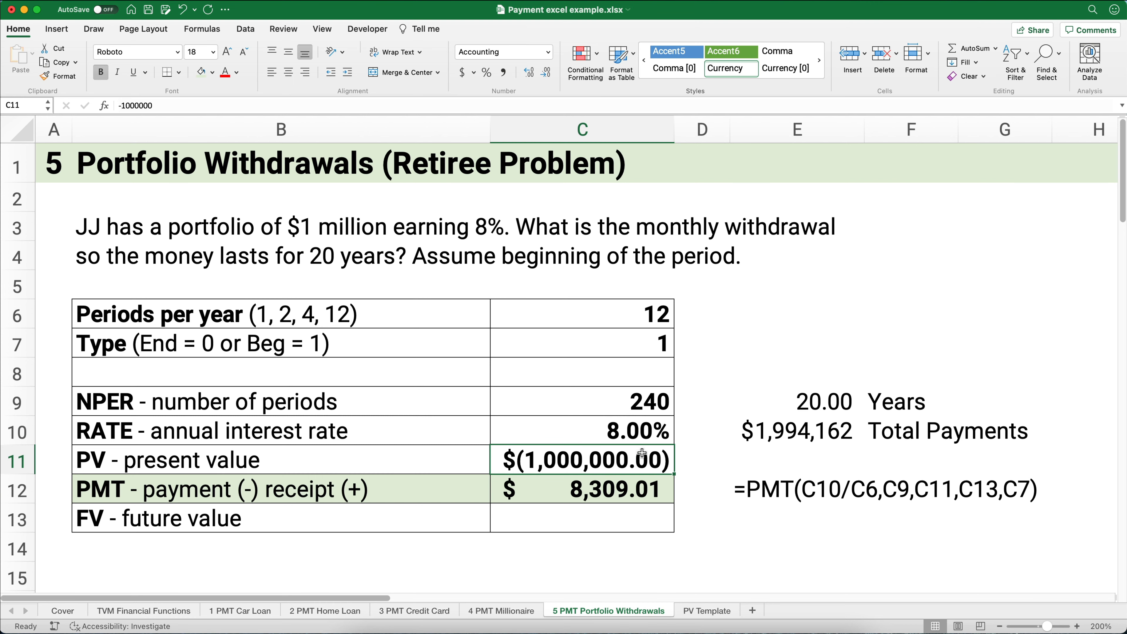
Step: Enter a future value of 0 in C13 of the portfolio withdrawals sheet
{"action": "left_click", "coordinate": [571, 519]}
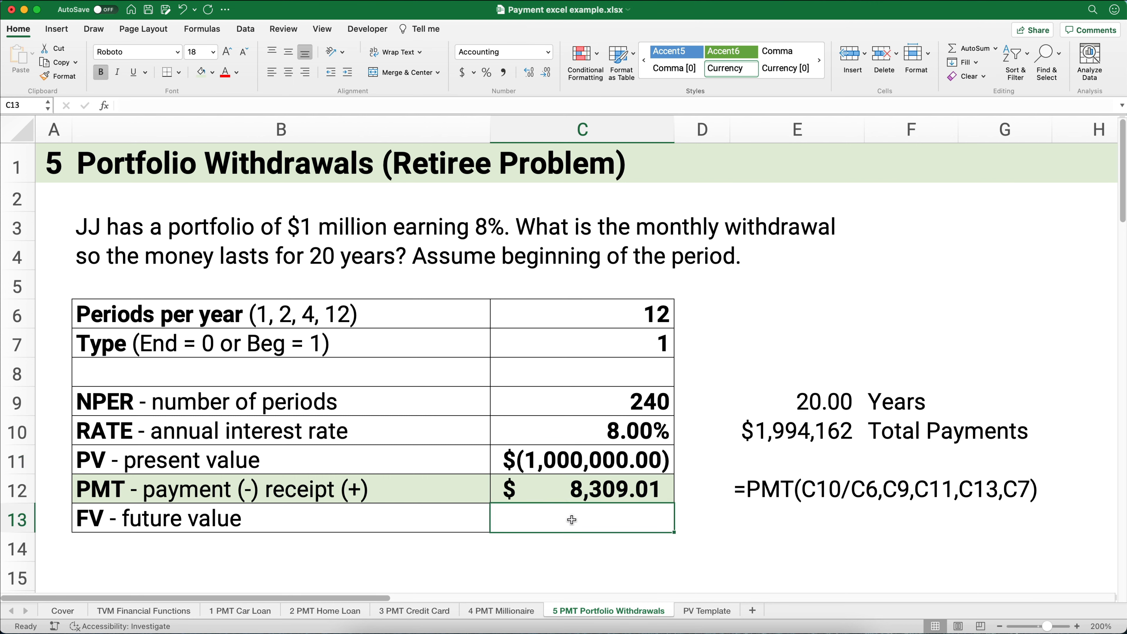
{"action": "type", "text": "0"}
{"action": "key", "text": "Return"}
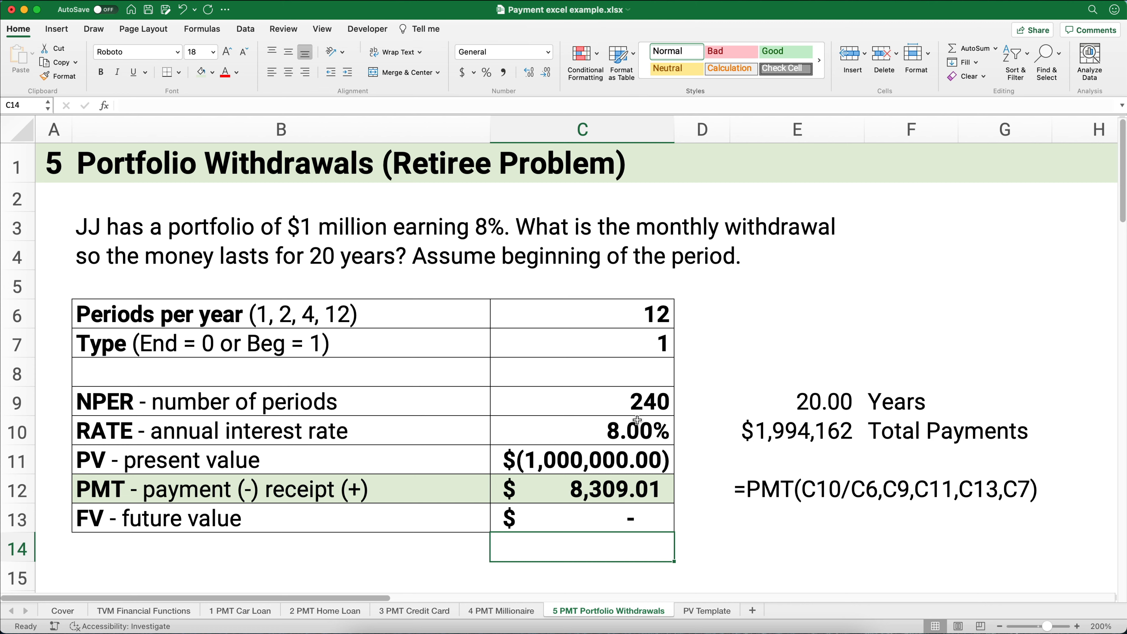
Step: Set the number of periods in C9 to 360 for the portfolio withdrawals
{"action": "left_click", "coordinate": [637, 403]}
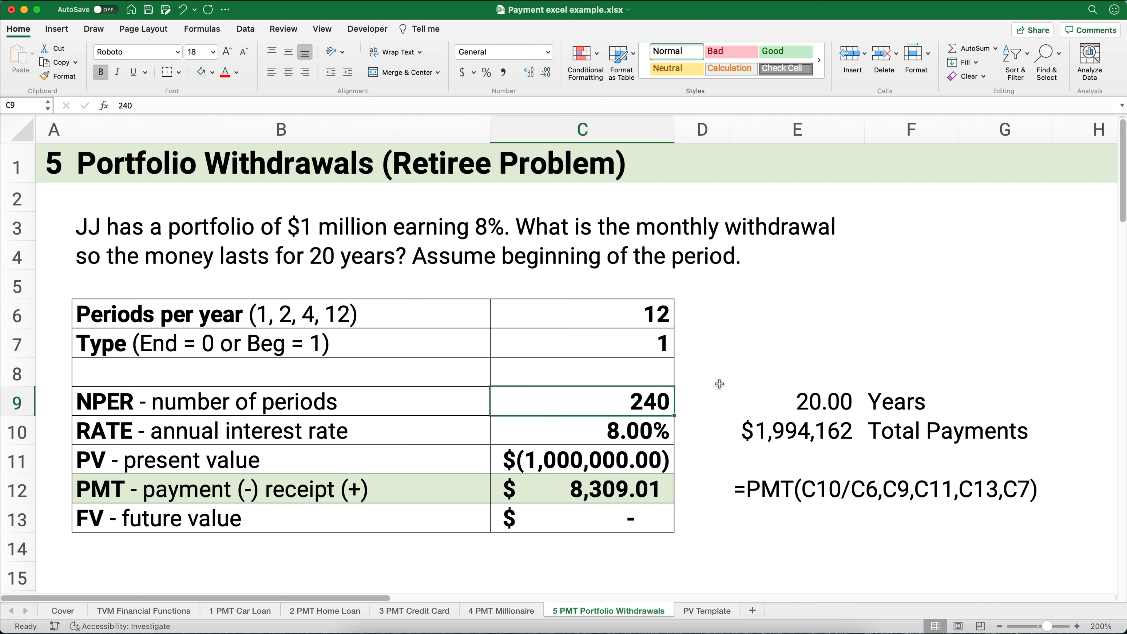
{"action": "type", "text": "360"}
{"action": "key", "text": "Return"}
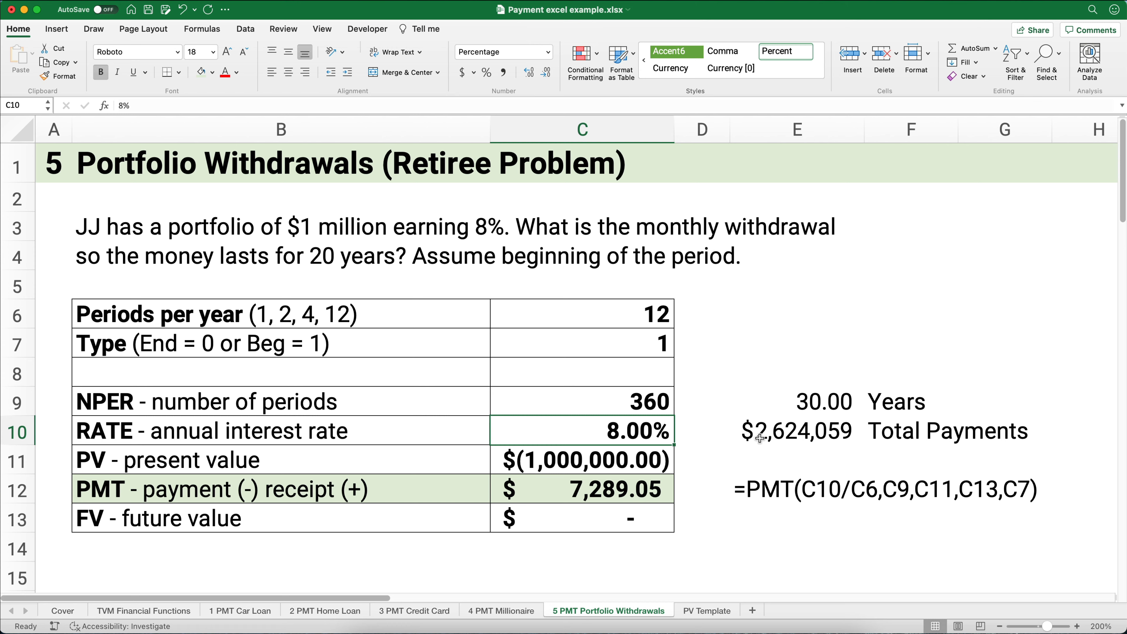
Step: Open the PV Template sheet and examine the formula text in E12 and the input cells in column C
{"action": "left_click", "coordinate": [709, 611]}
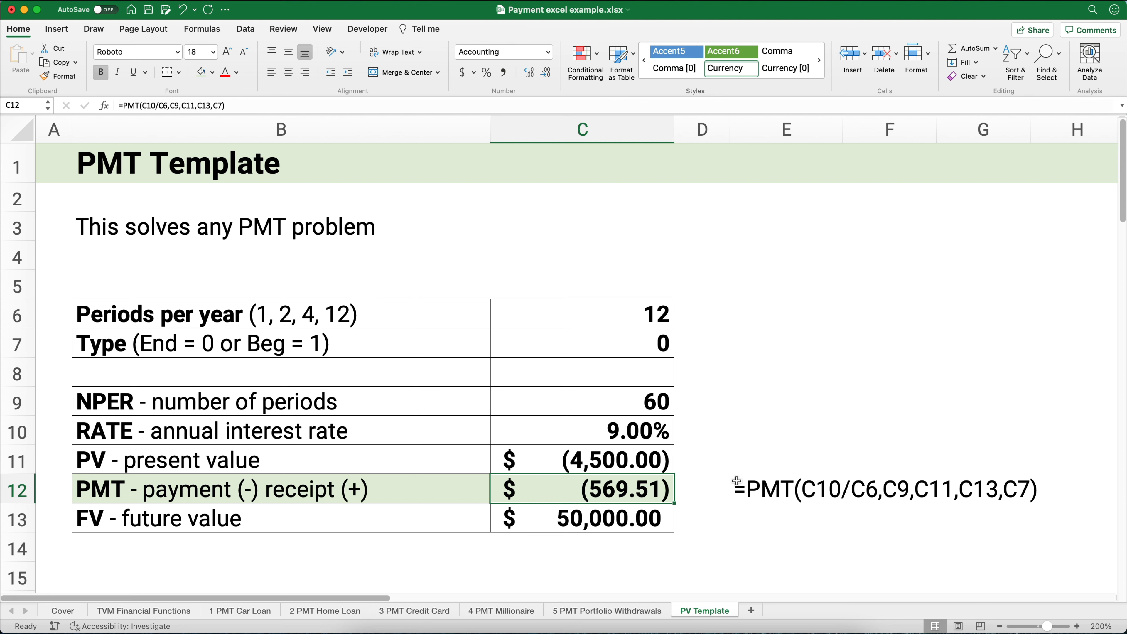
{"action": "left_click", "coordinate": [787, 490]}
{"action": "left_click_drag", "start_coordinate": [970, 489], "coordinate": [970, 489]}
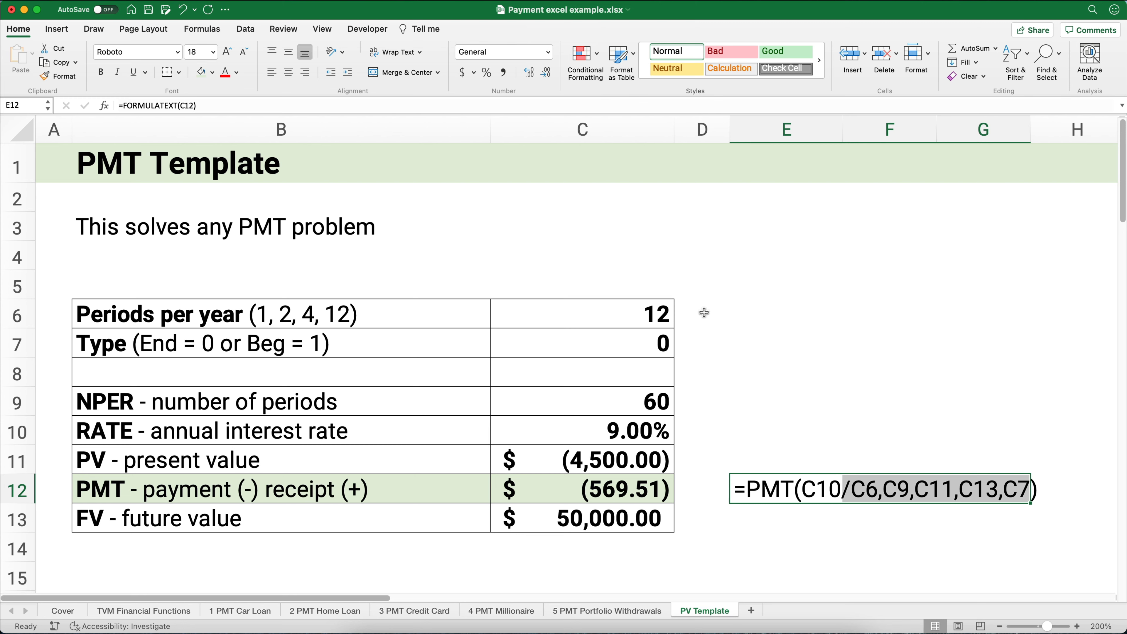
{"action": "left_click", "coordinate": [634, 314]}
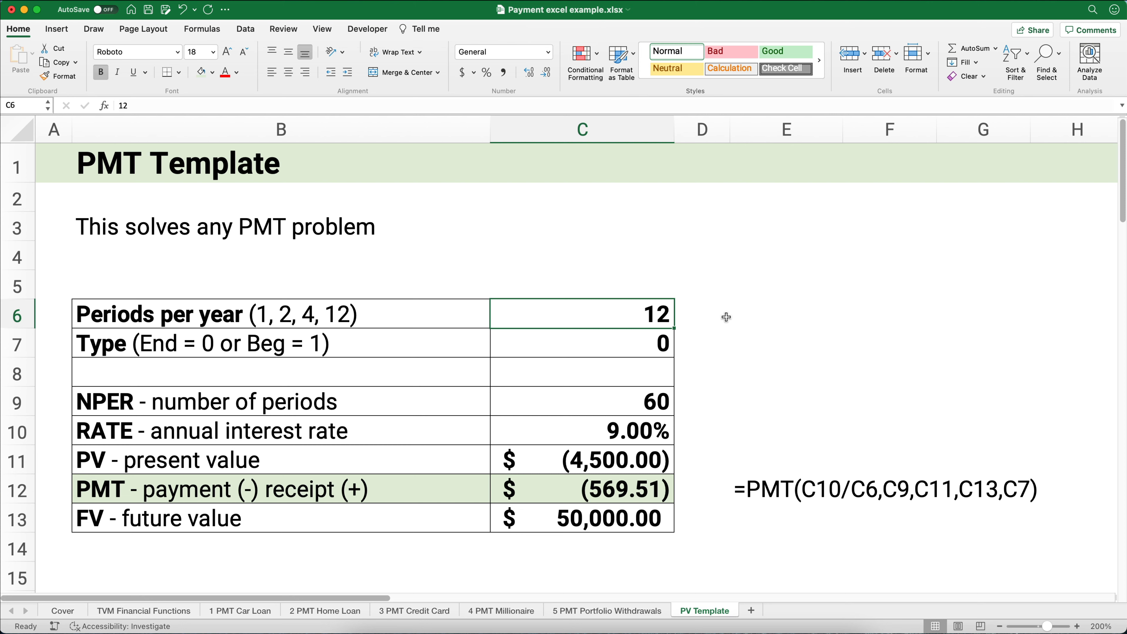
{"action": "left_click", "coordinate": [650, 344]}
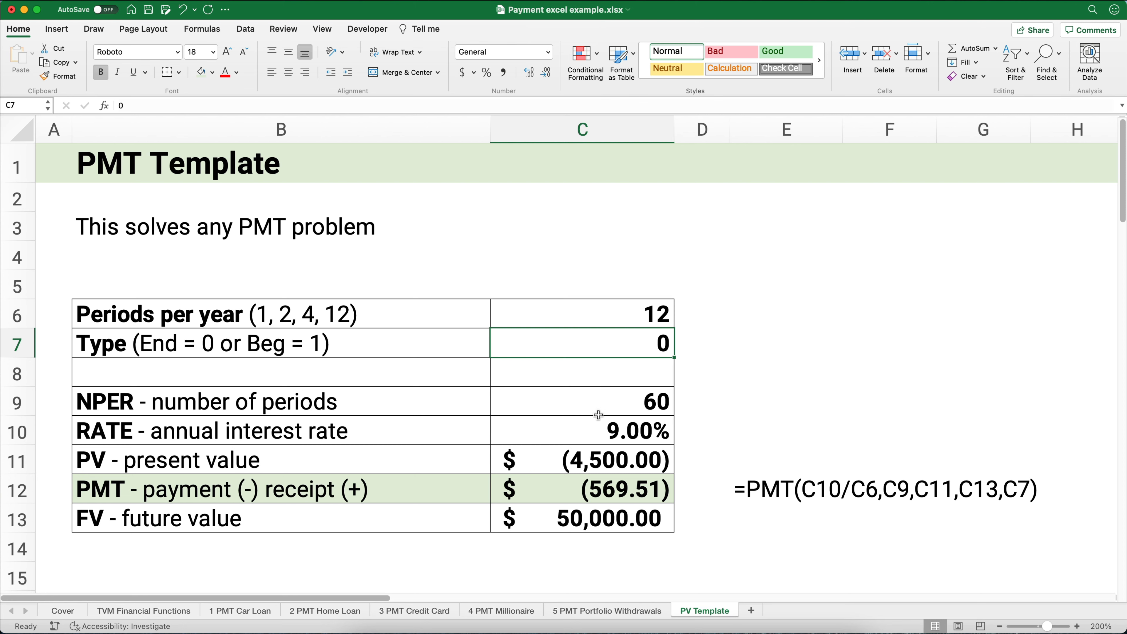
{"action": "left_click", "coordinate": [603, 403]}
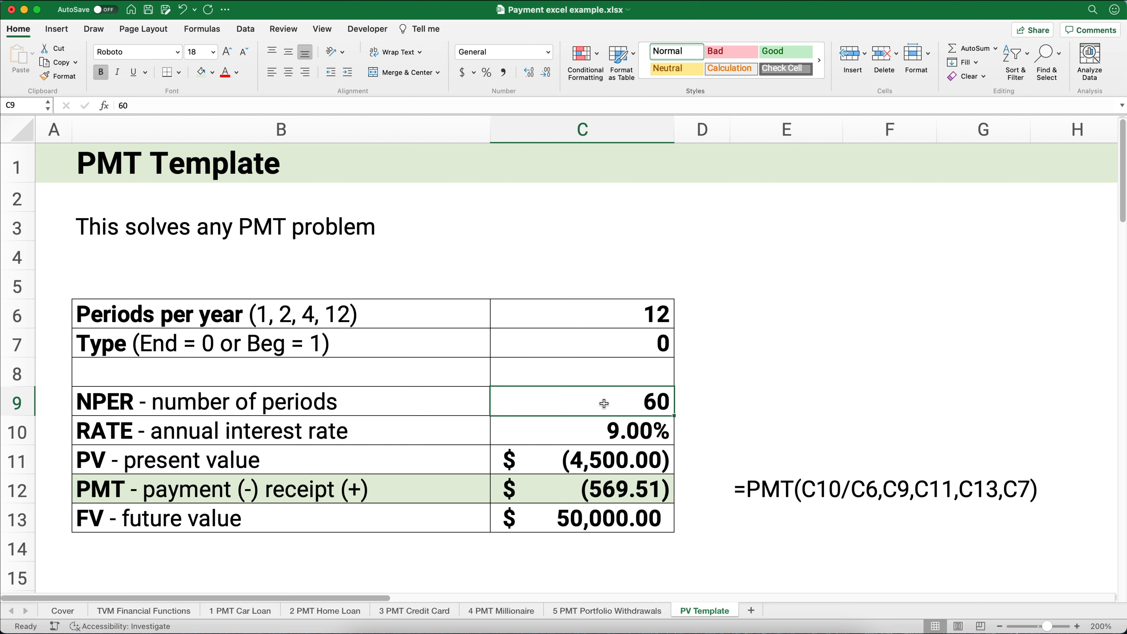
{"action": "left_click", "coordinate": [593, 432]}
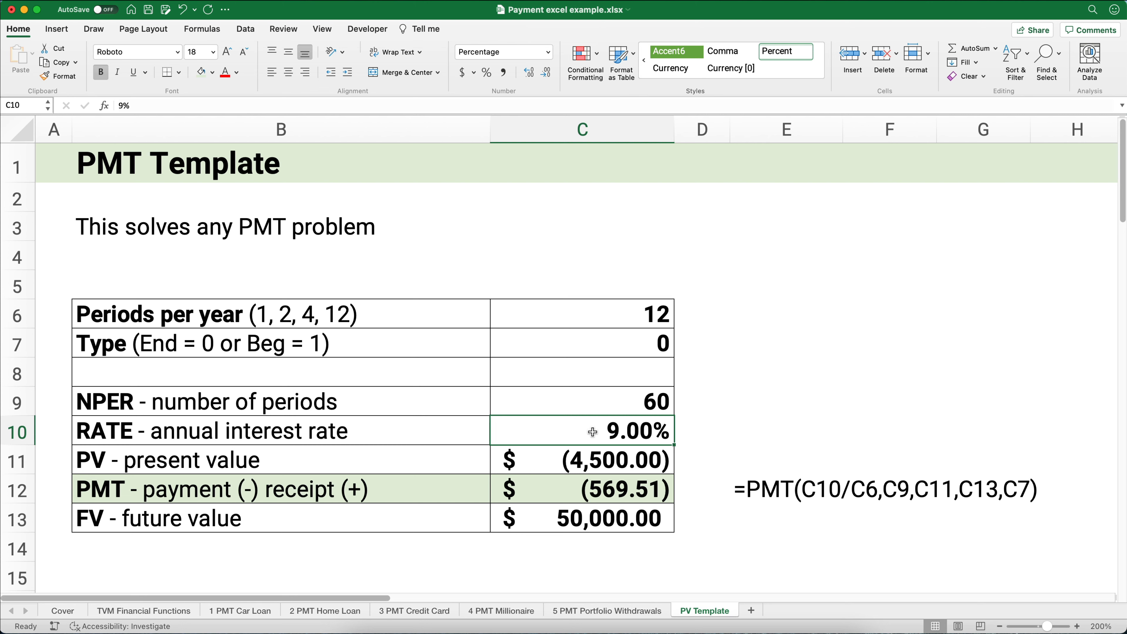
{"action": "left_click", "coordinate": [573, 520]}
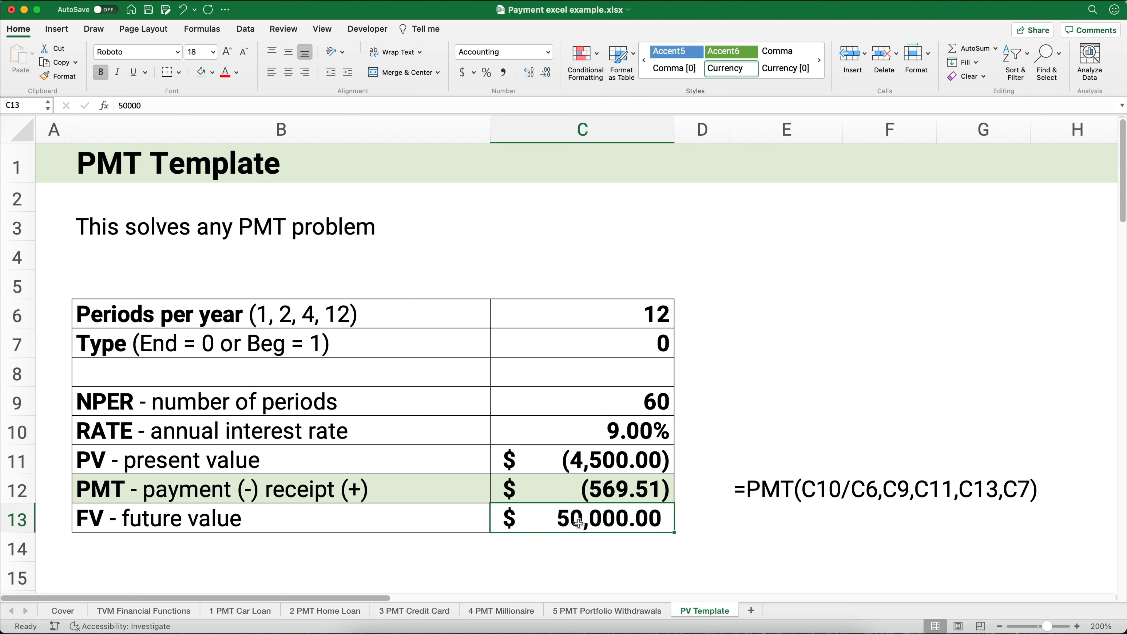
Step: Try a present value of 0 in C11 of the PMT template and restore it to -4500
{"action": "left_click", "coordinate": [618, 462]}
{"action": "key", "text": "Delete"}
{"action": "key", "text": "Return"}
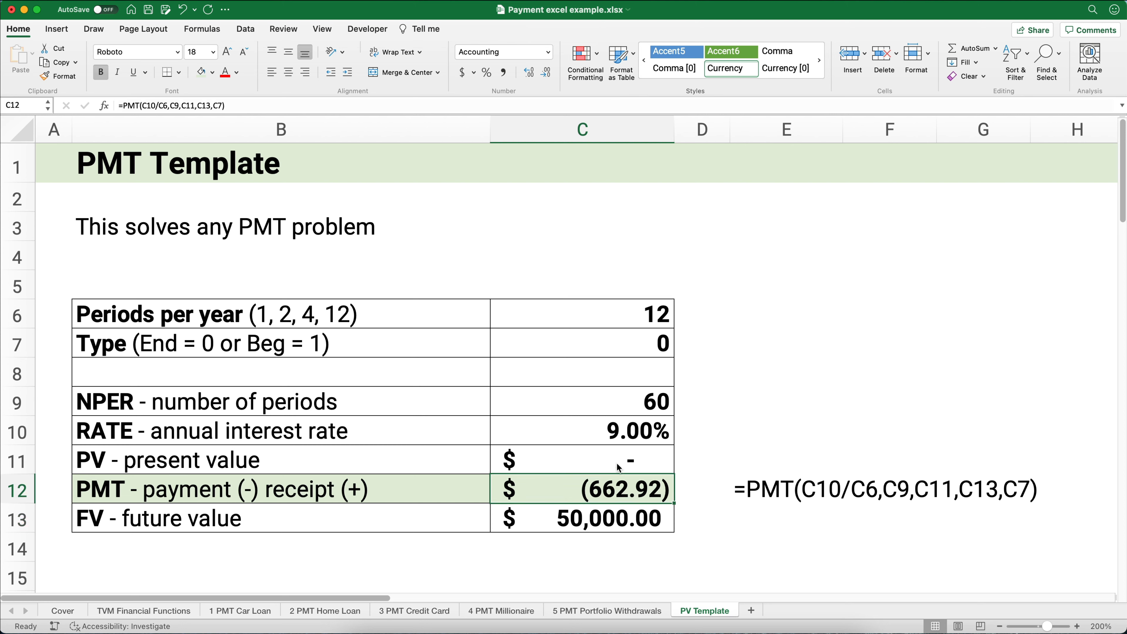
{"action": "left_click", "coordinate": [612, 455]}
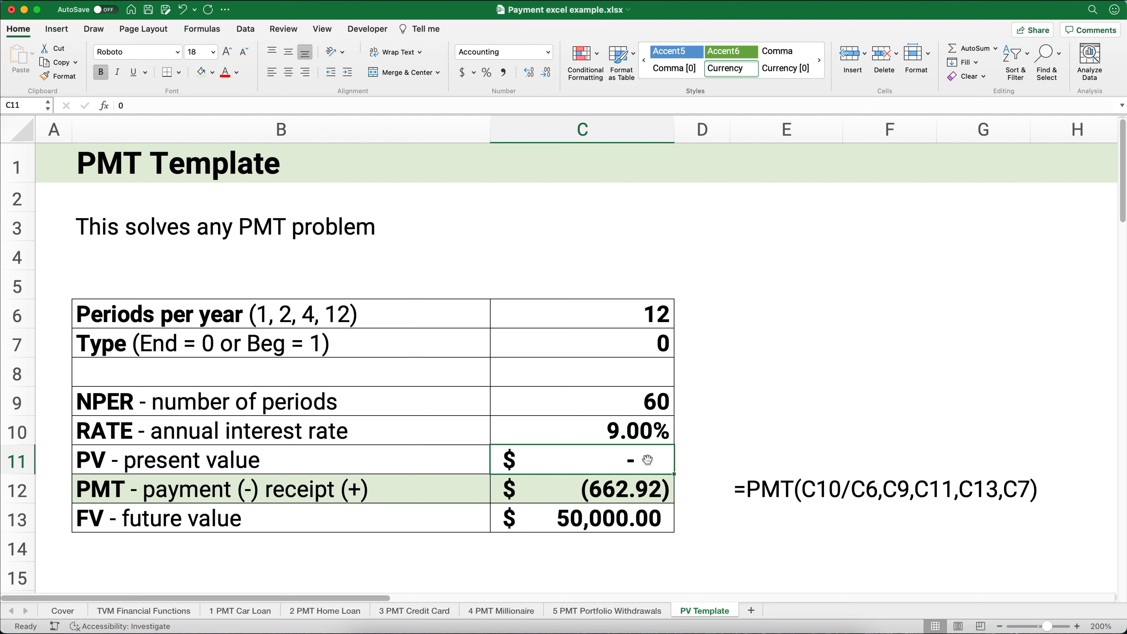
{"action": "left_click", "coordinate": [776, 403]}
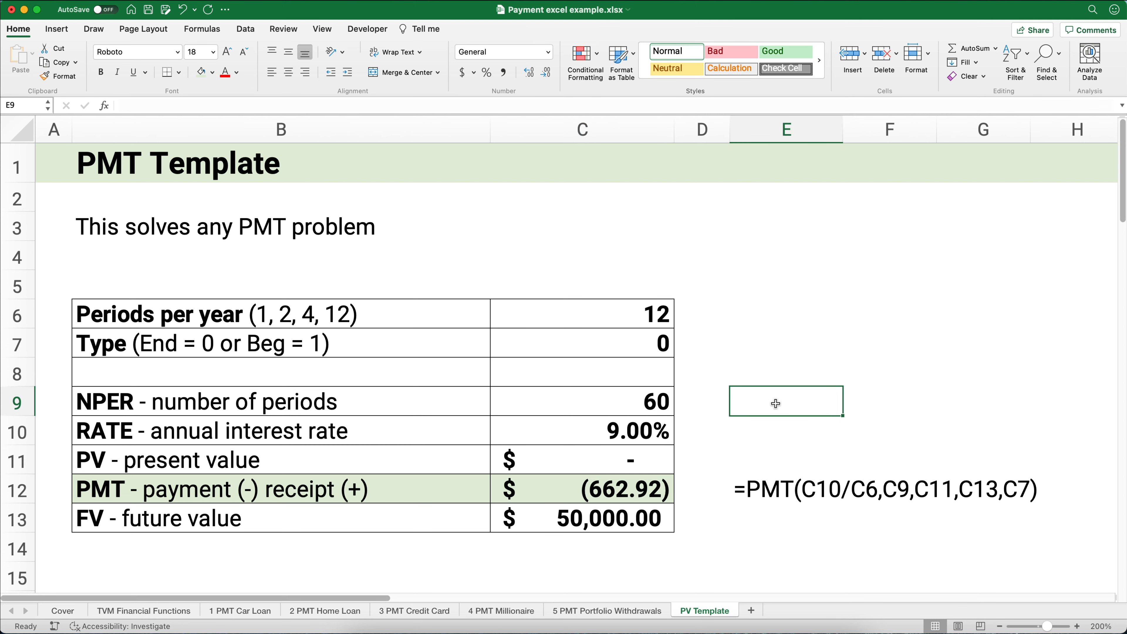
{"action": "left_click", "coordinate": [646, 466]}
{"action": "type", "text": "-4500"}
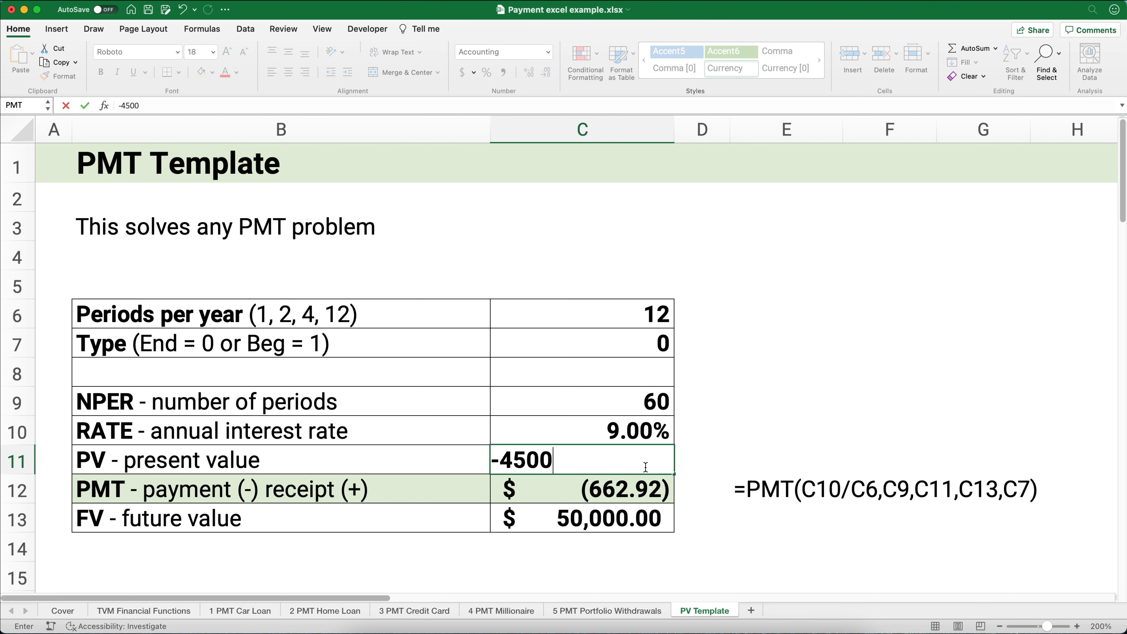
{"action": "key", "text": "Return"}
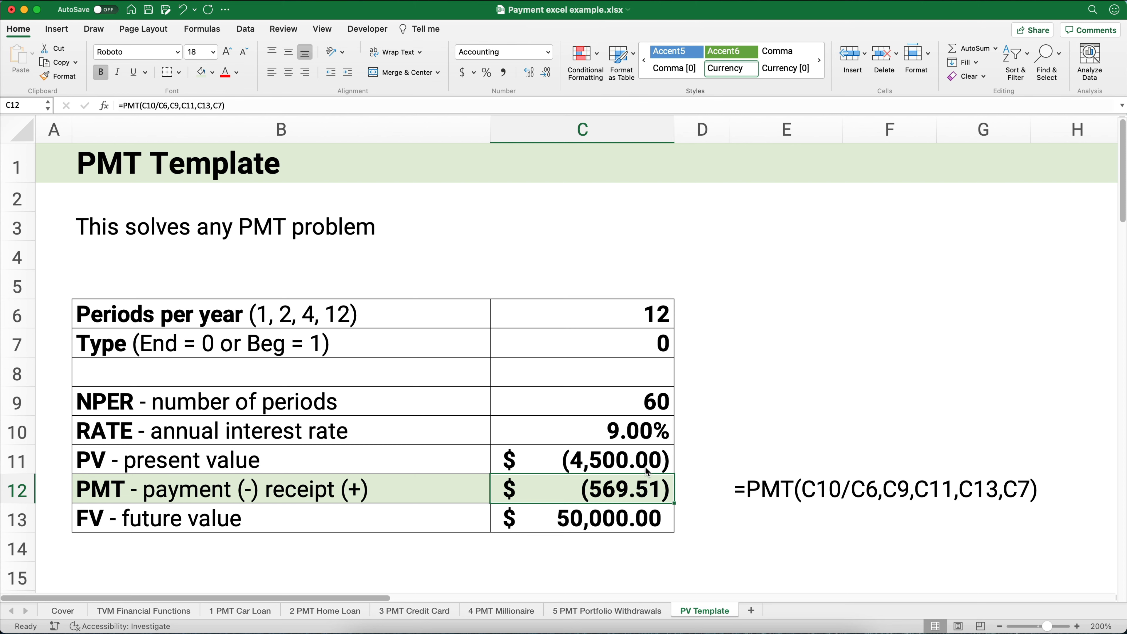